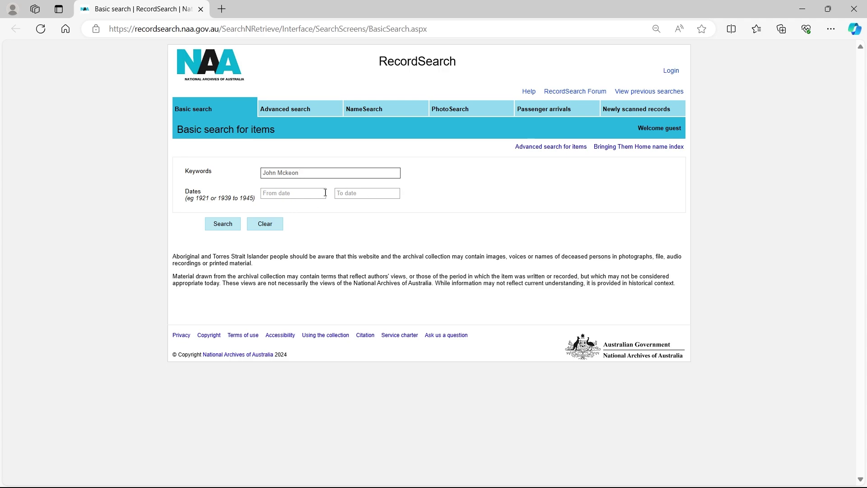
# Search the archive for the soldier's name and find his service number within the results page
pyautogui.click(223, 225)
pyautogui.scroll(-2, 461, 189)
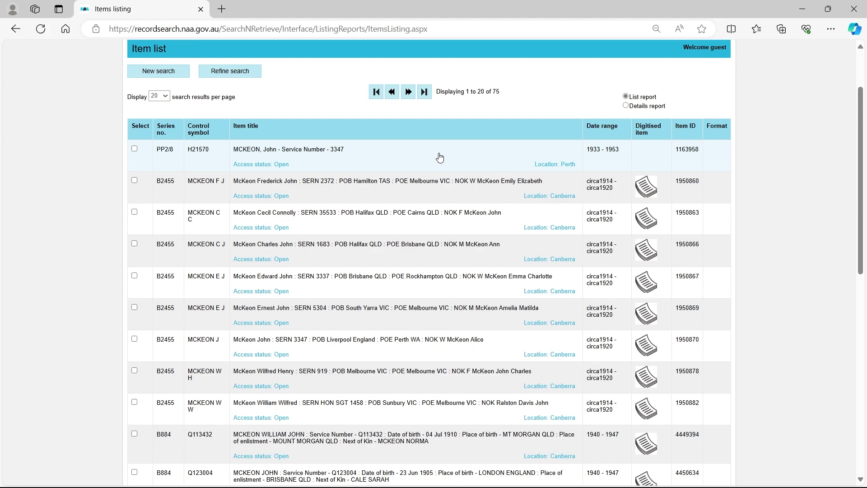
pyautogui.hotkey('ctrl', 'f')
pyautogui.click(541, 55)
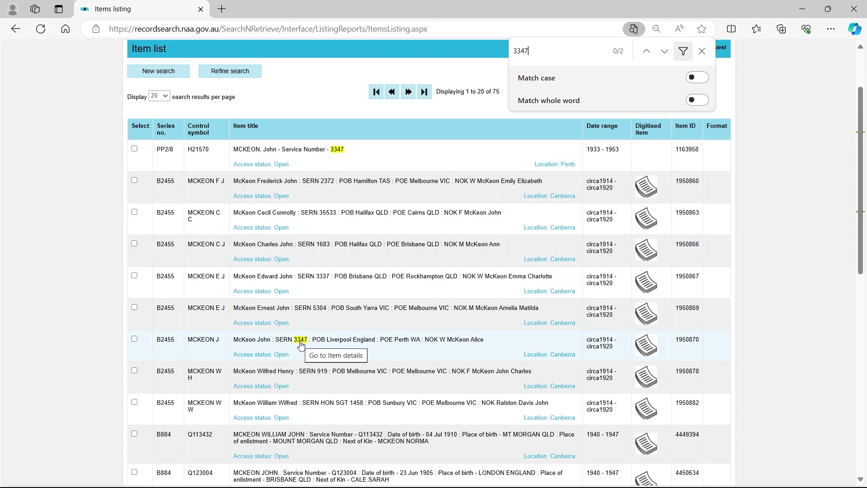
# Open the digitised copy of the matching B2455 service record and enlarge its first page
pyautogui.click(646, 346)
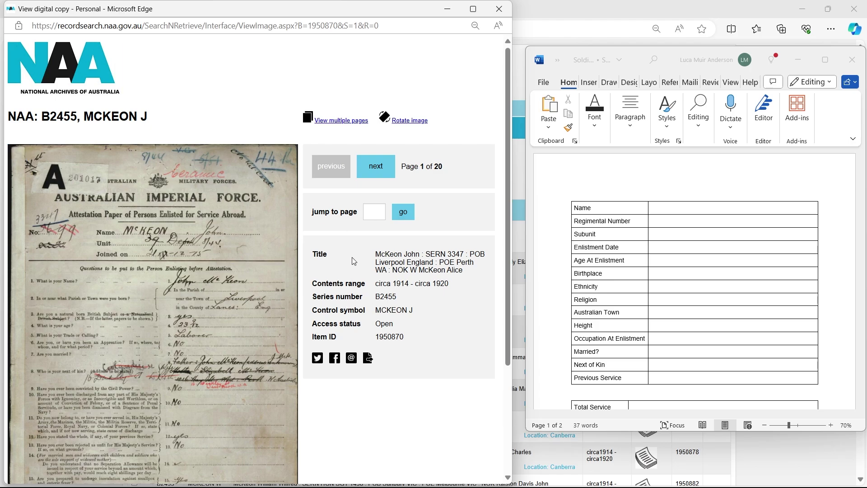
pyautogui.click(153, 298)
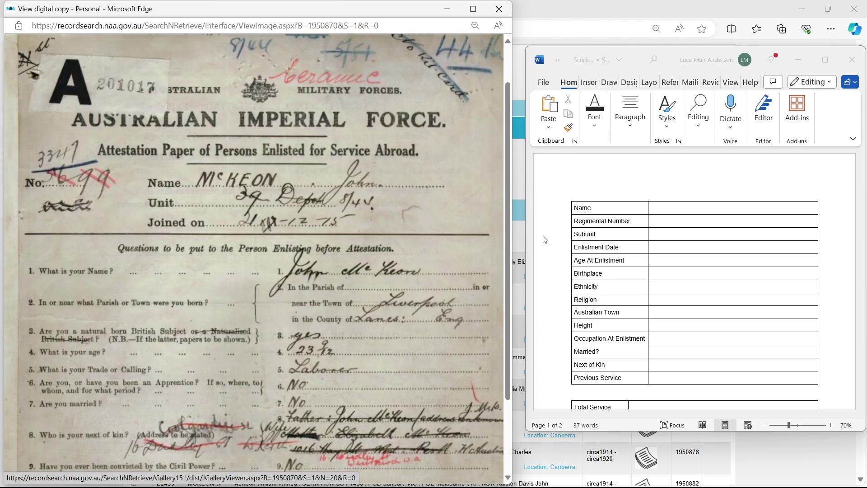
# Switch to the Word document and enter the soldier's name and regimental number in the information table
pyautogui.click(696, 206)
pyautogui.write('John Mckeon')
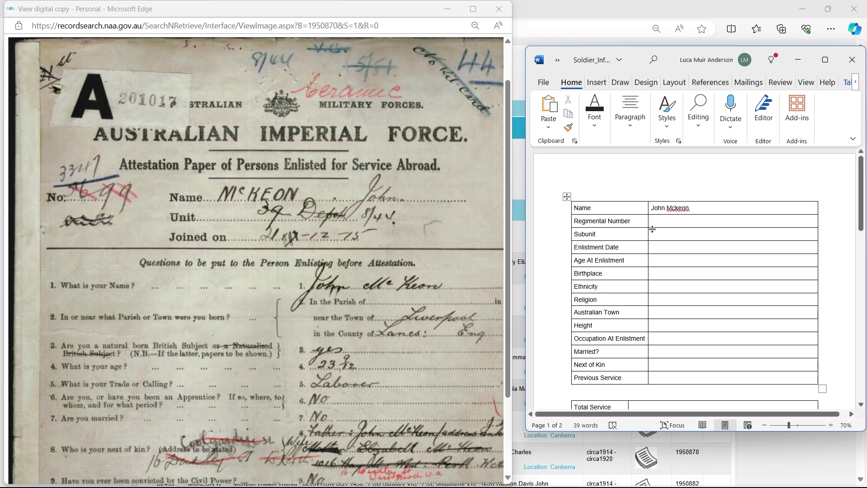
pyautogui.write('3347')
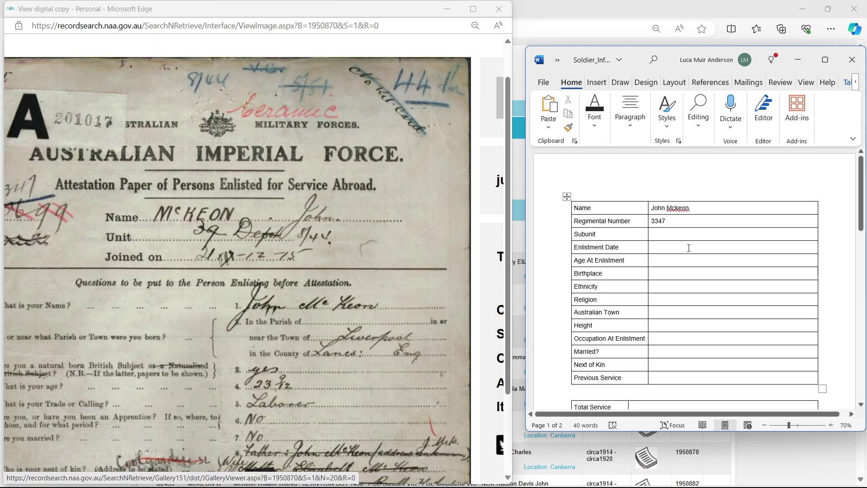
# Fill in Subunit as "8th Reinforcements" and Enlistment Date as "21st December 1915" from the attestation paper
pyautogui.press('Down')
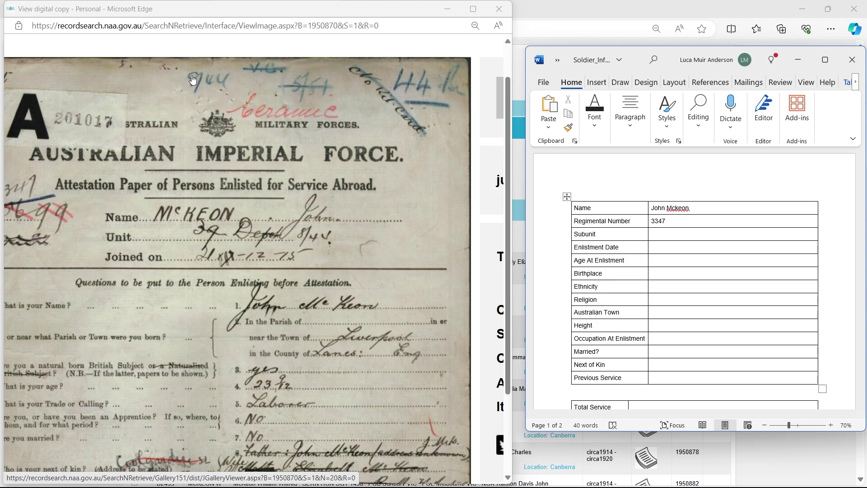
pyautogui.write('8th Reinforcements')
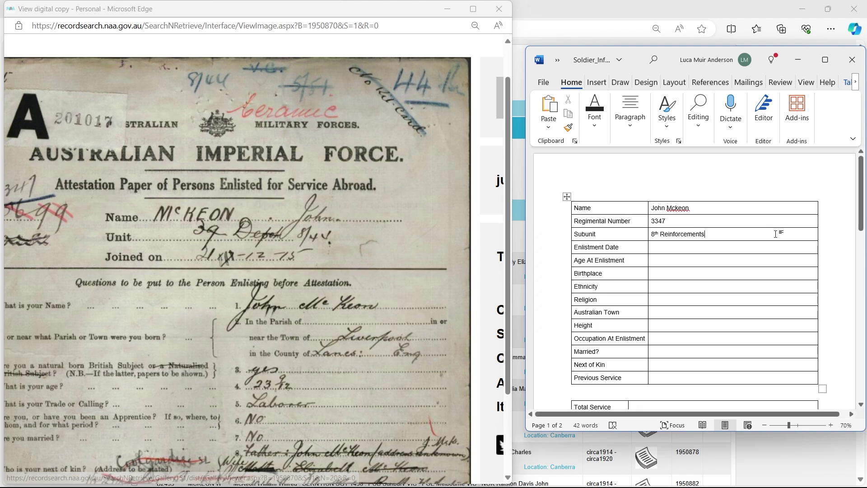
pyautogui.click(742, 242)
pyautogui.hscroll(-3, 225, 224)
pyautogui.scroll(-1, 225, 224)
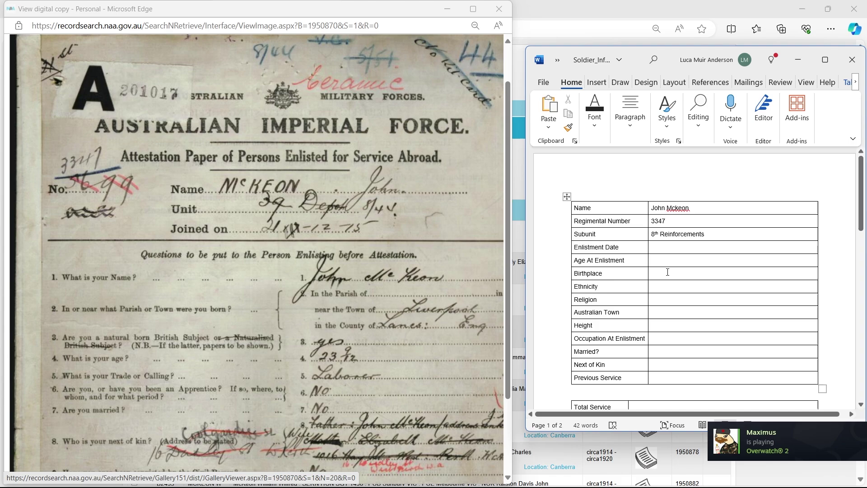
pyautogui.click(668, 248)
pyautogui.write('21st December')
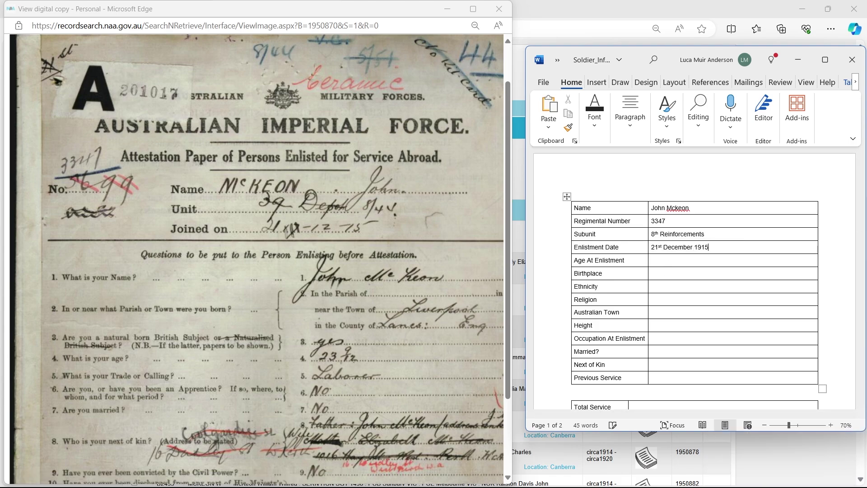
pyautogui.write(' 1915')
# Enter "23 Years, 9 Months" as the Age At Enlistment and "Liverpool, England" as the Birthplace, checking the record's title
pyautogui.scroll(-1, 67, 312)
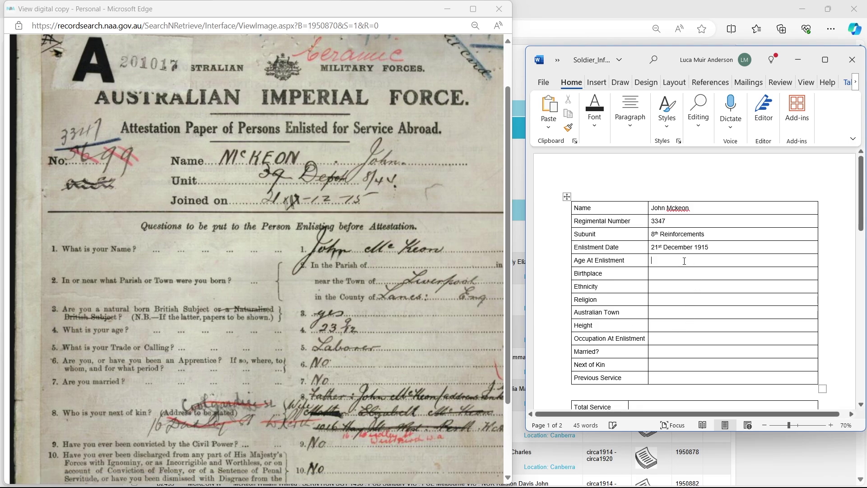
pyautogui.write('23 Years, 9 Months')
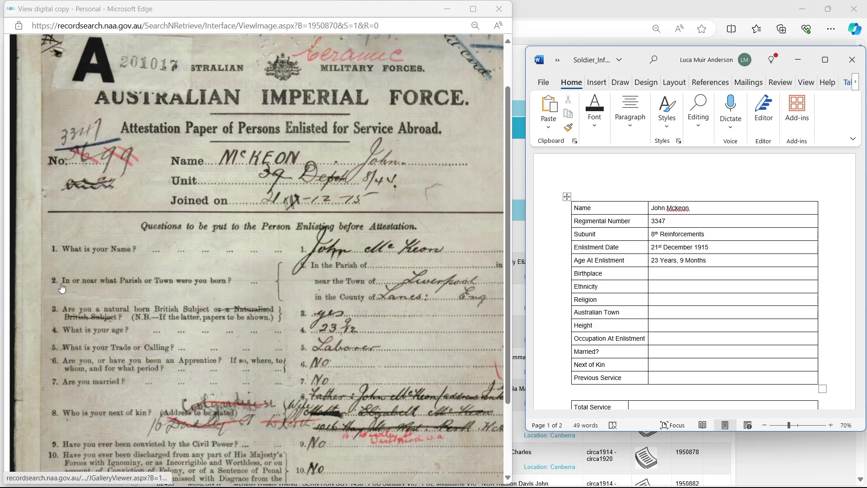
pyautogui.hscroll(2, 379, 284)
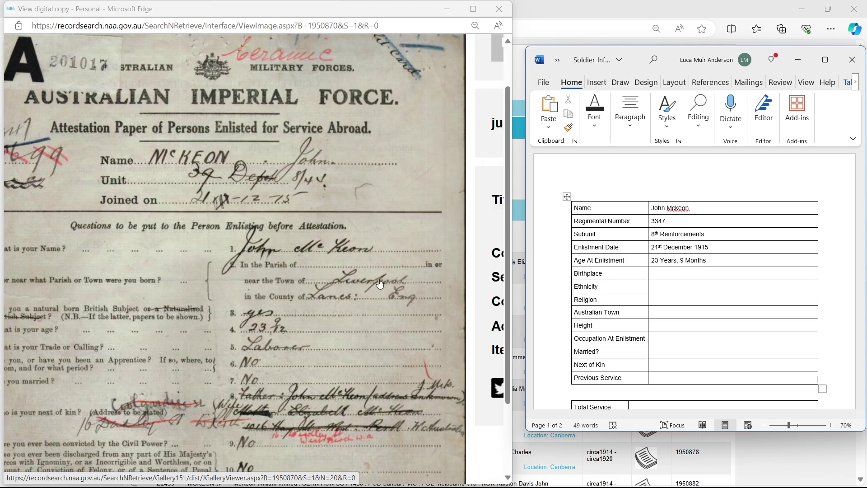
pyautogui.hscroll(8, 379, 283)
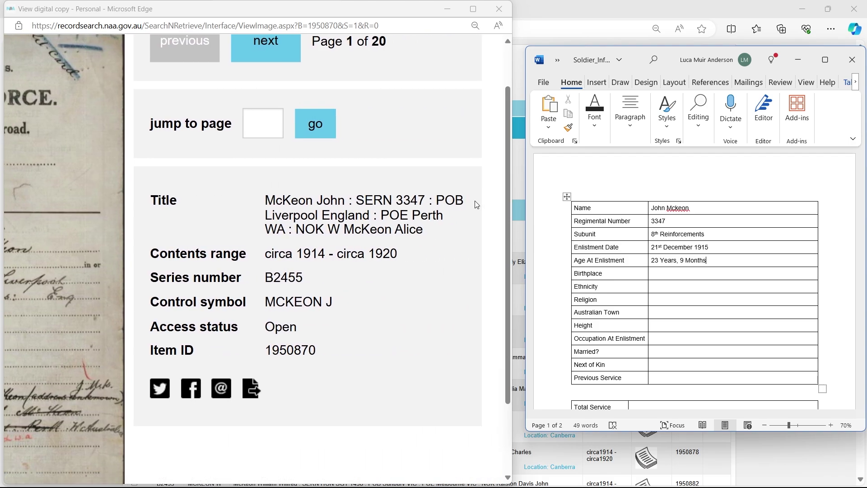
pyautogui.moveTo(438, 201); pyautogui.dragTo(464, 201)
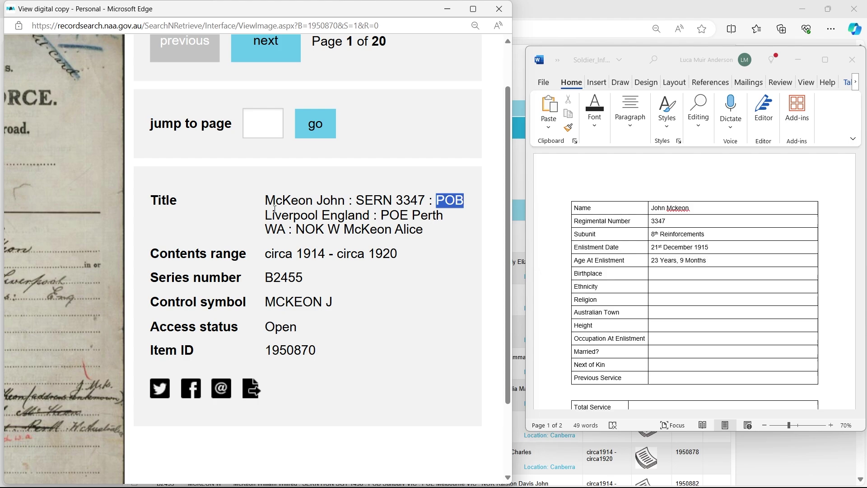
pyautogui.moveTo(275, 216); pyautogui.dragTo(346, 216)
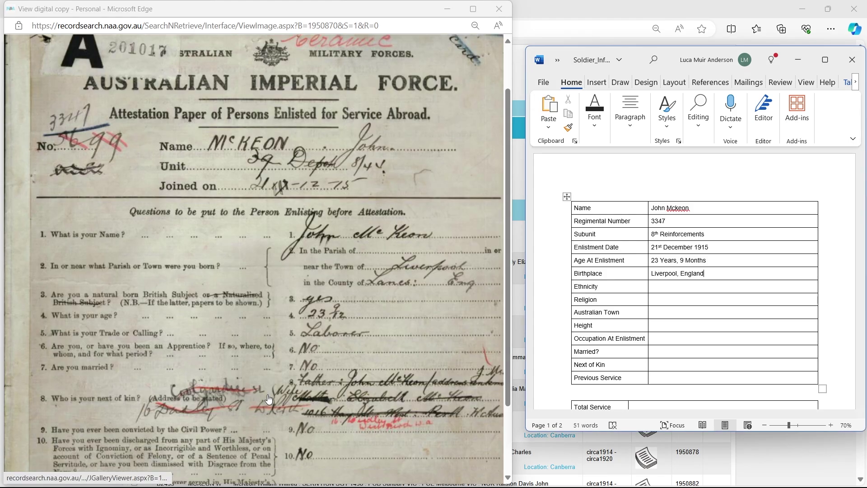
# Check the attestation paper's British subject answer and enter "British Australian" as the Ethnicity
pyautogui.scroll(2, 269, 400)
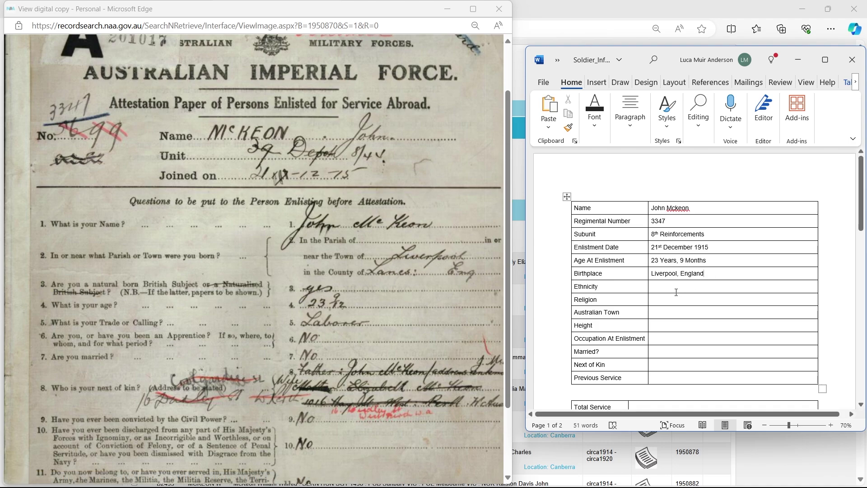
pyautogui.click(663, 286)
pyautogui.write('British Australian')
pyautogui.press('Down')
pyautogui.scroll(-1, 425, 282)
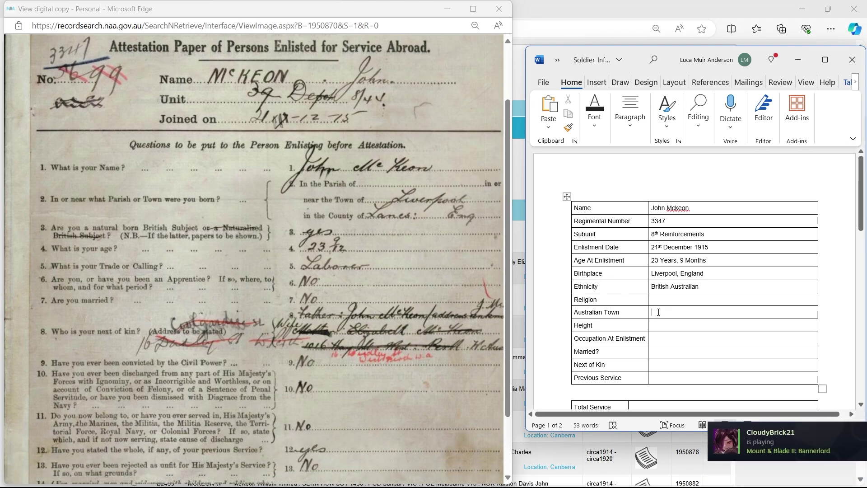
# Leave Religion, Australian Town and Height blank, and enter "Labourer" for Occupation At Enlistment and "No" for Married?
pyautogui.scroll(-1, 82, 273)
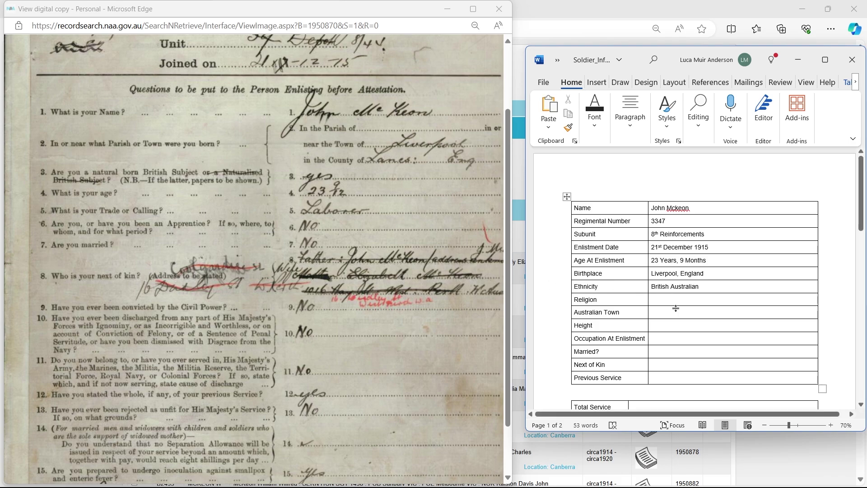
pyautogui.click(651, 311)
pyautogui.scroll(-1, 649, 311)
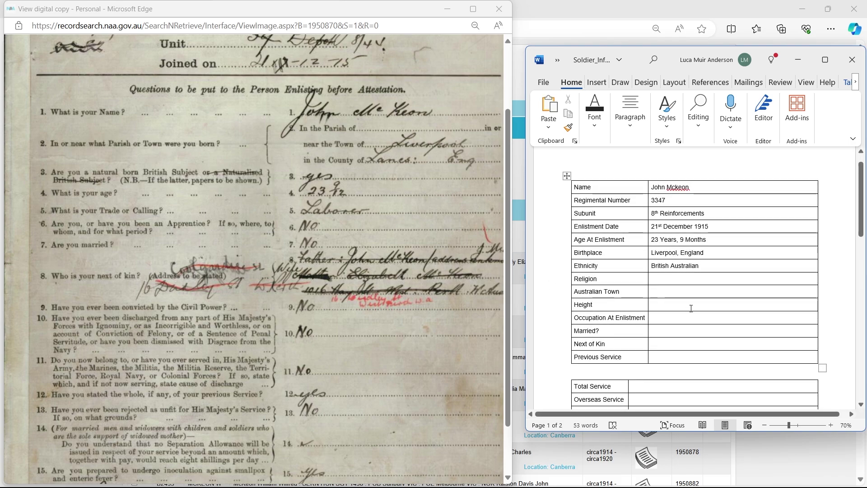
pyautogui.scroll(-1, 253, 271)
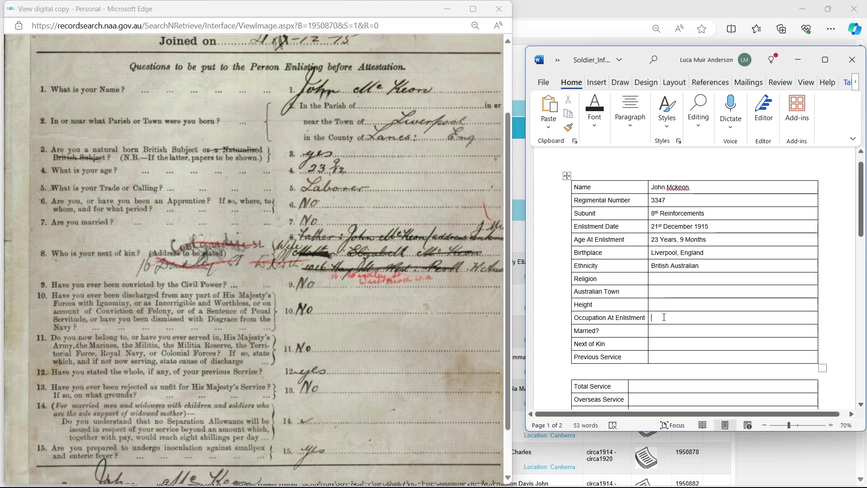
pyautogui.write('Labourer')
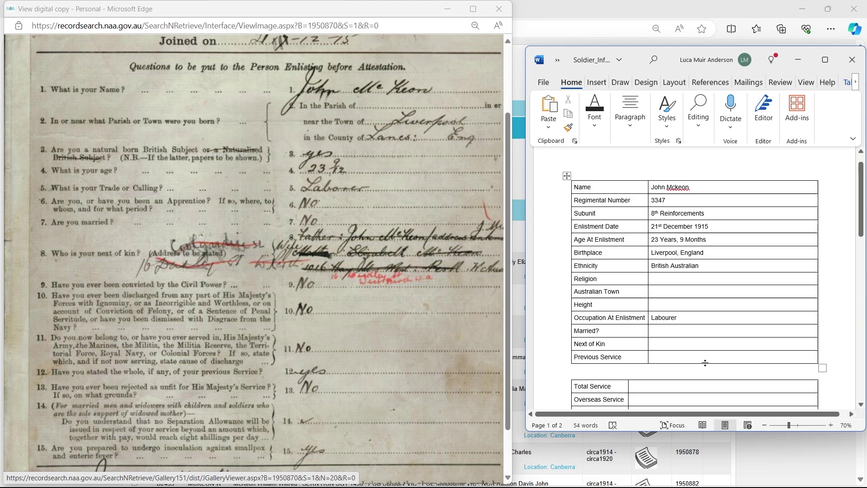
pyautogui.write('No')
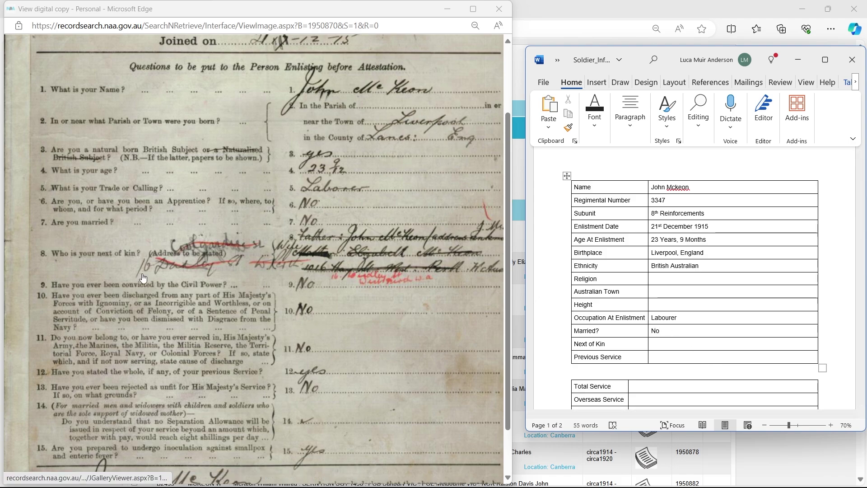
# Read question 8 of the attestation paper and enter the next of kin's name with the relation "(Father)" in the table
pyautogui.hscroll(1, 141, 262)
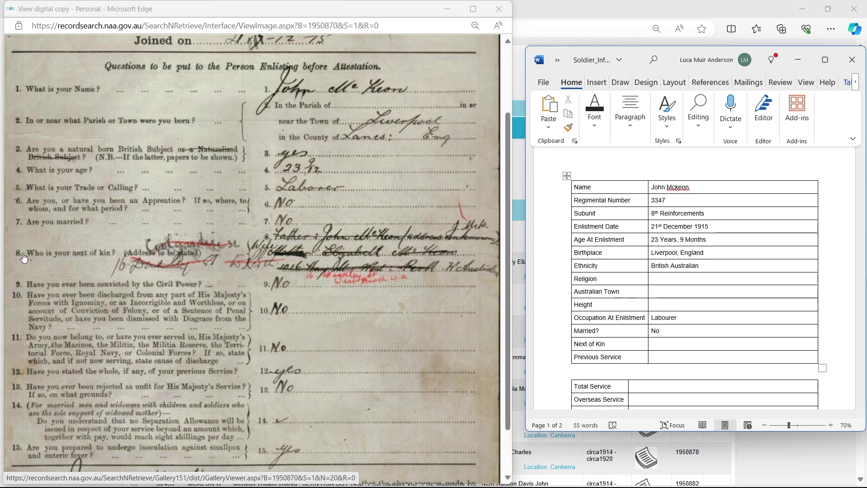
pyautogui.hscroll(2, 203, 264)
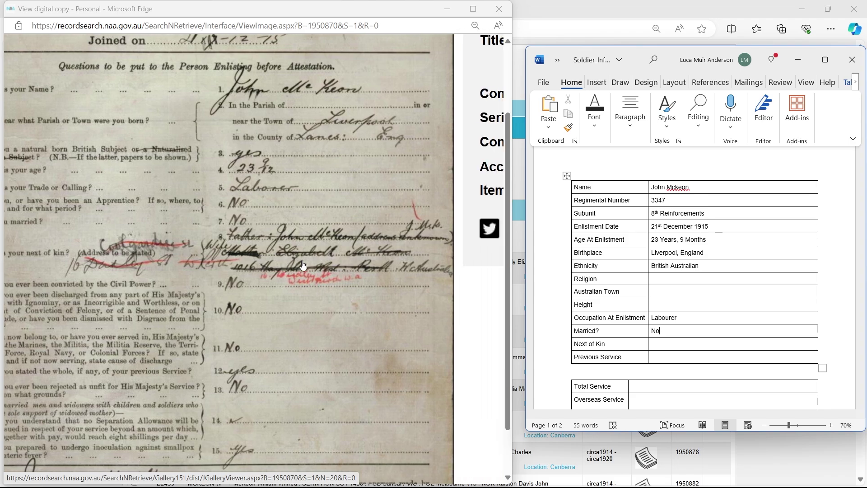
pyautogui.scroll(-3, 222, 270)
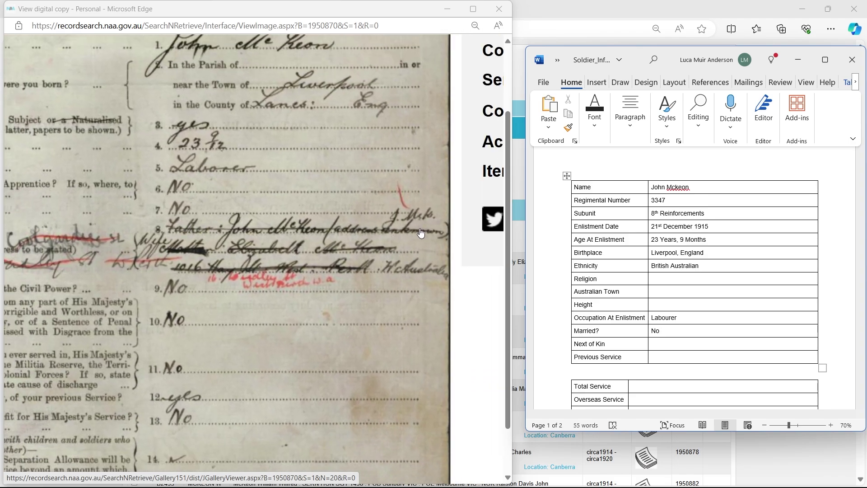
pyautogui.hscroll(-2, 194, 282)
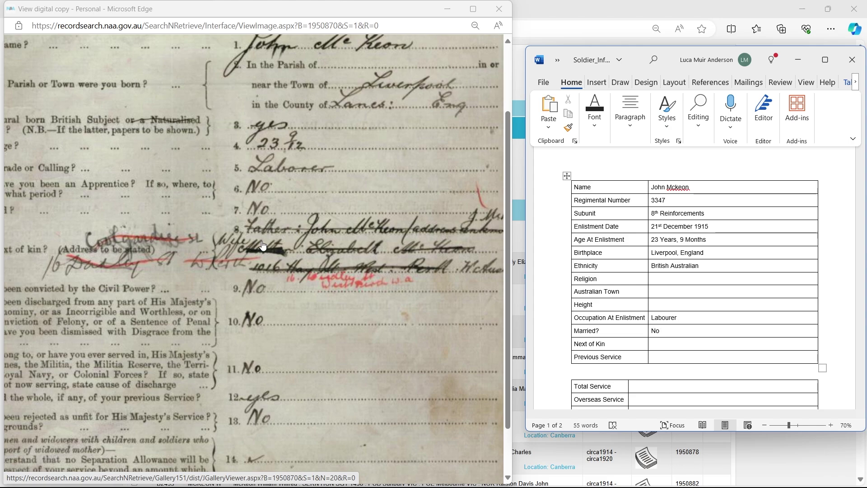
pyautogui.hscroll(2, 397, 269)
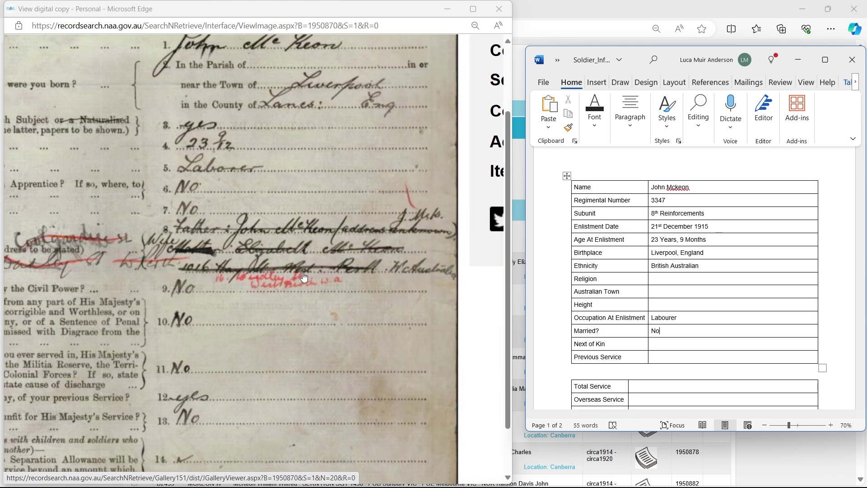
pyautogui.scroll(2, 260, 249)
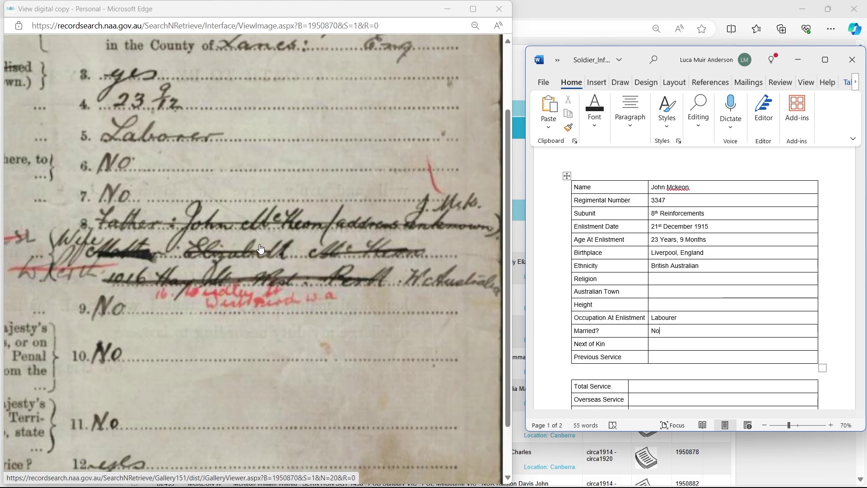
pyautogui.click(668, 344)
pyautogui.write('Johmn')
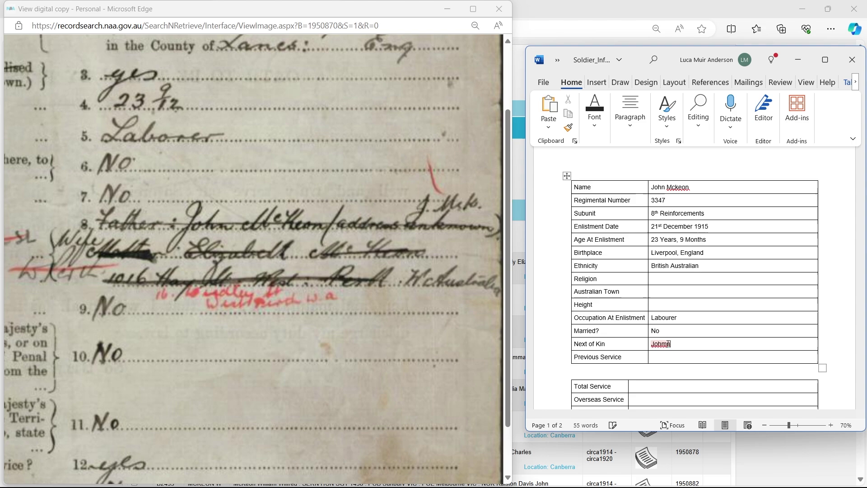
pyautogui.press('BackSpace')
pyautogui.press('BackSpace')
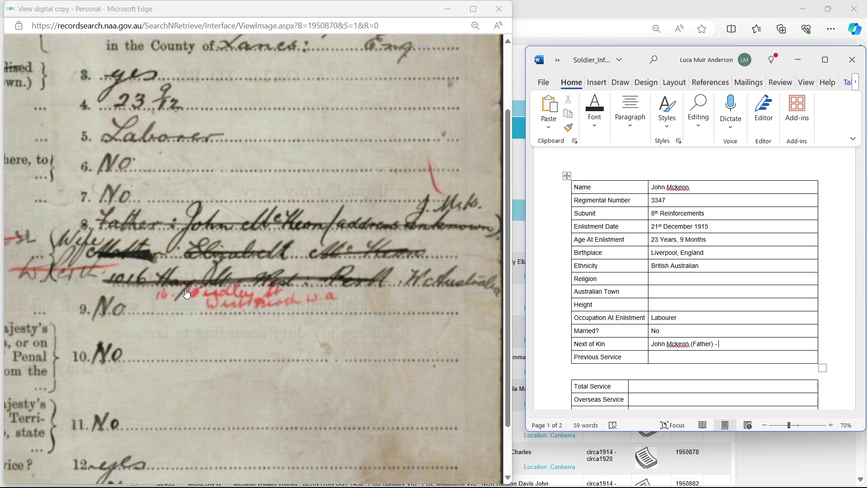
# Add the next of kin's address from the attestation paper after the name in the Next of Kin row
pyautogui.write('1016 Hay')
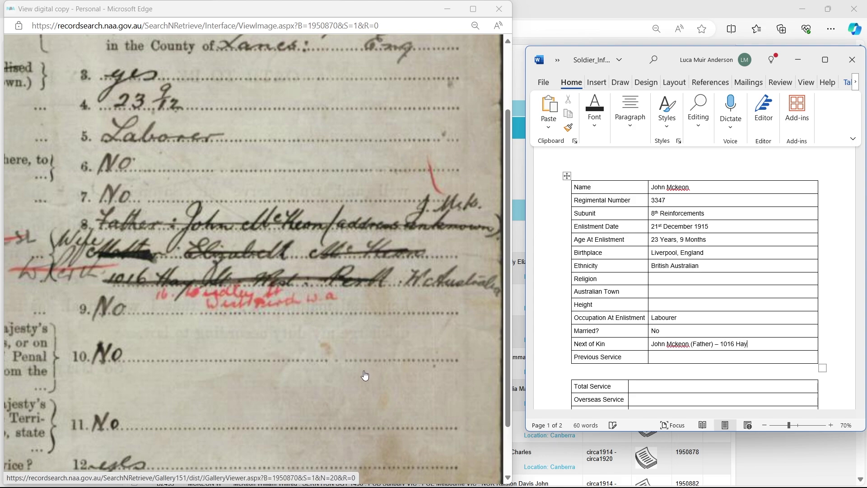
pyautogui.write(' Street, Wes')
pyautogui.press('Left')
pyautogui.press('Left')
# Check the previous military service answers on the attestation paper and enter "No" for Previous Service in the table
pyautogui.scroll(-3, 366, 376)
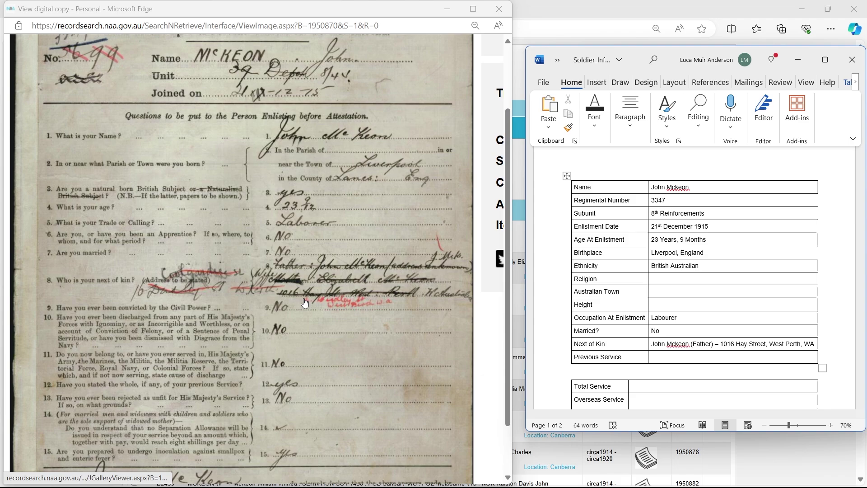
pyautogui.scroll(-1, 157, 333)
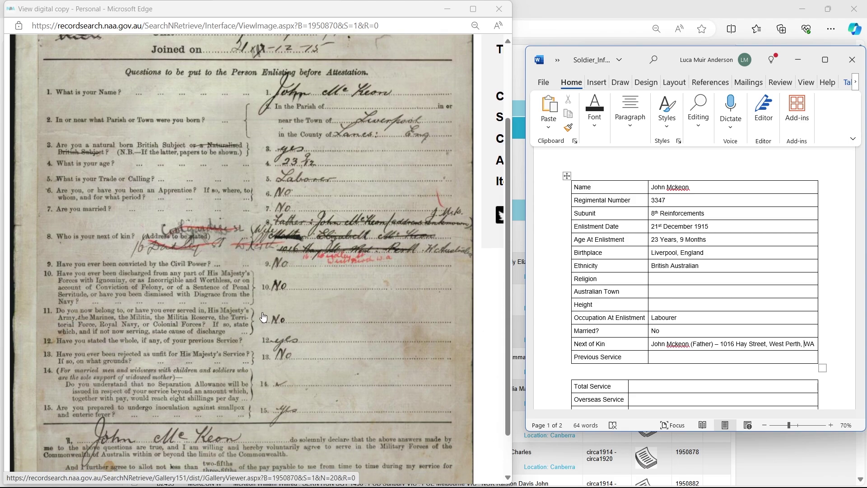
pyautogui.click(666, 354)
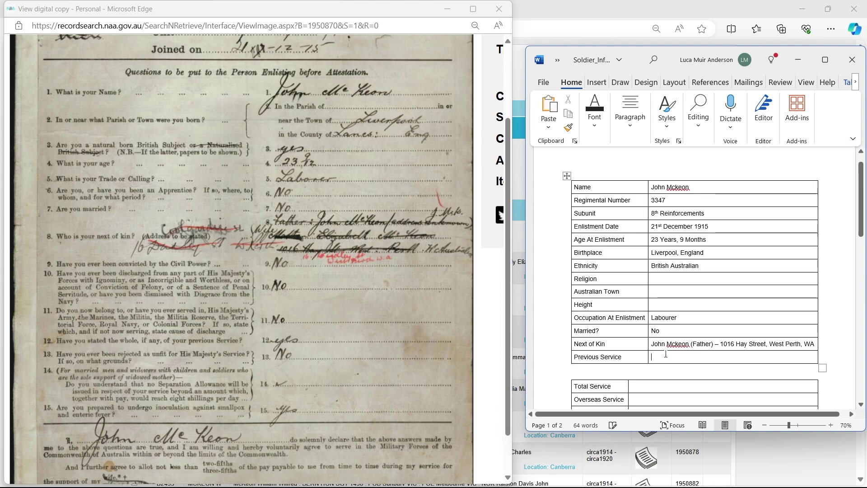
pyautogui.write('No')
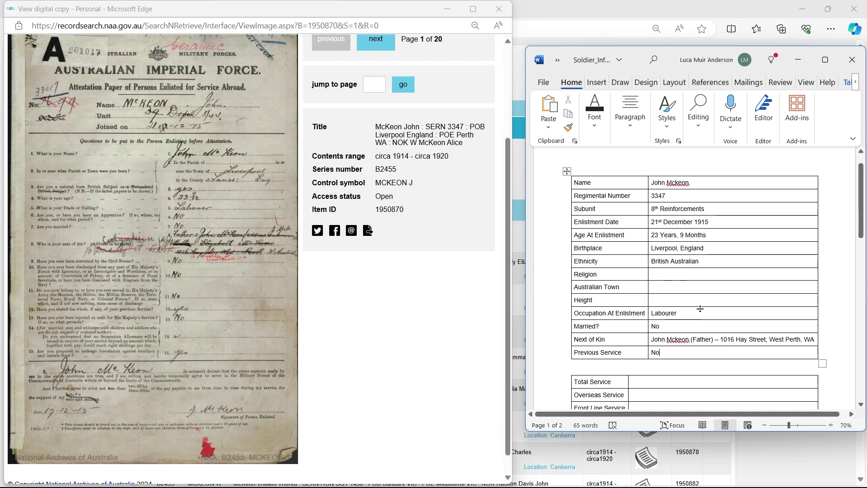
# Go to page 4 of the digital copy and bring up the soldier's description on enlistment
pyautogui.scroll(2, 379, 291)
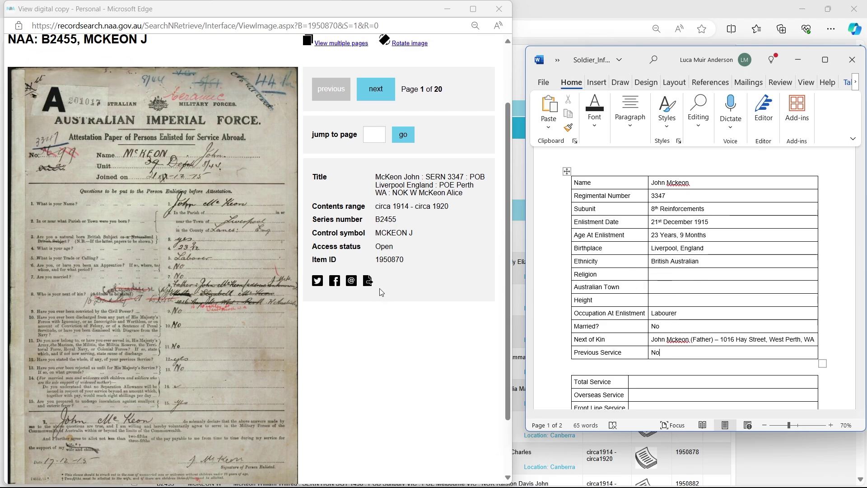
pyautogui.click(376, 95)
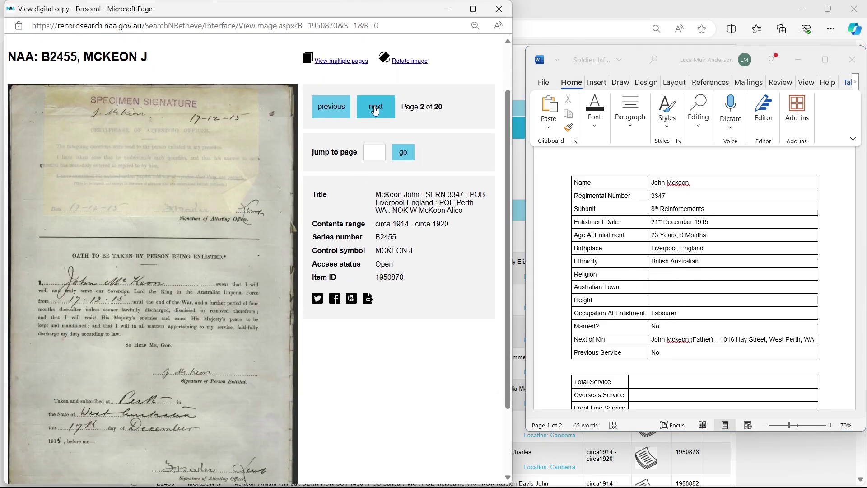
pyautogui.click(375, 110)
pyautogui.click(378, 169)
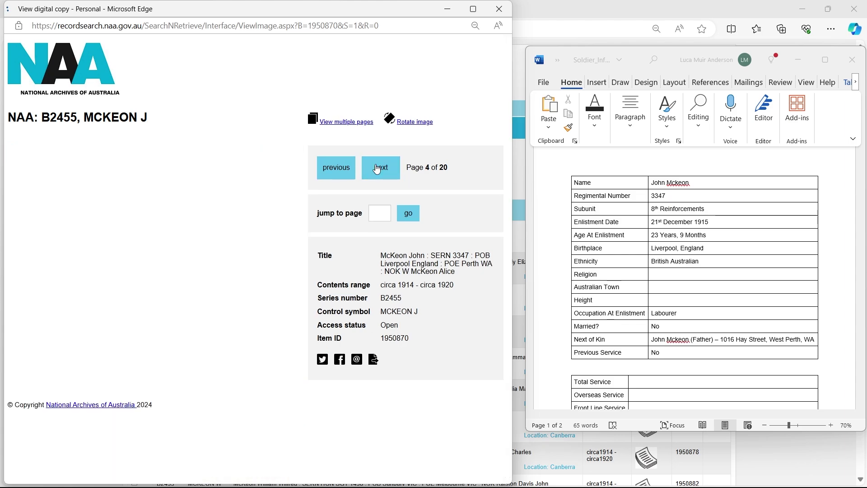
pyautogui.scroll(-3, 104, 237)
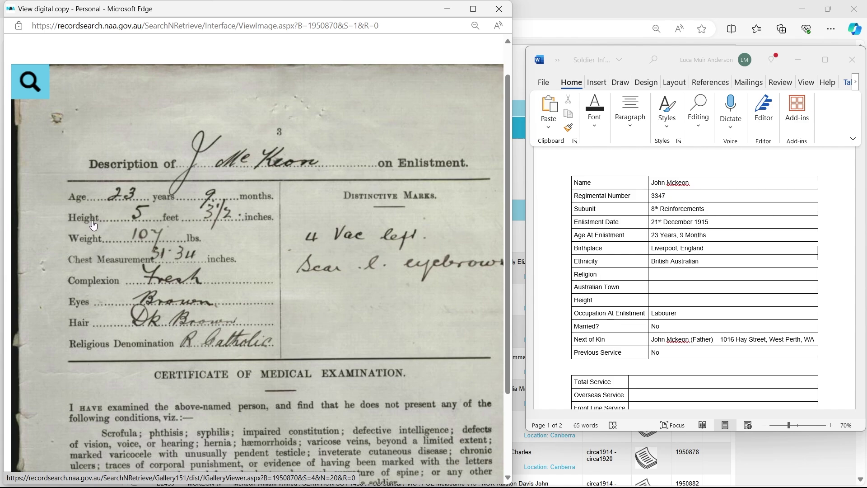
# Enter 5"3 as the Height and "Roman Catholic" as the Religion from the description on enlistment
pyautogui.click(673, 303)
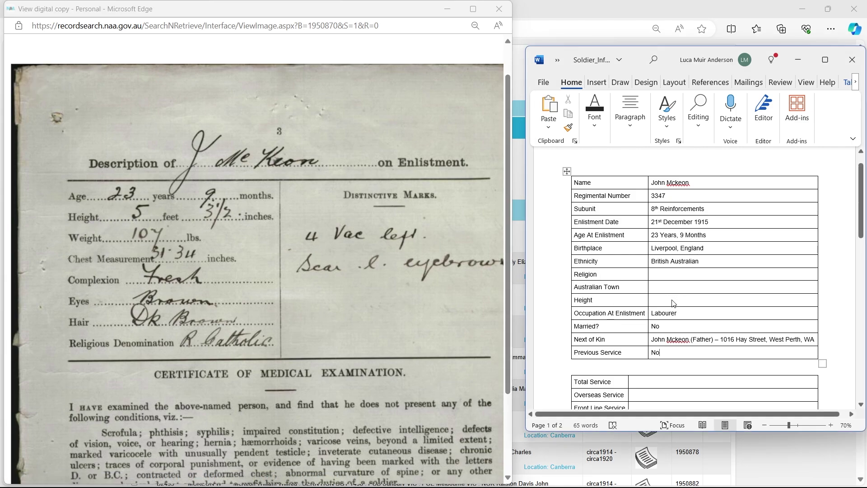
pyautogui.click(674, 303)
pyautogui.write('5"3')
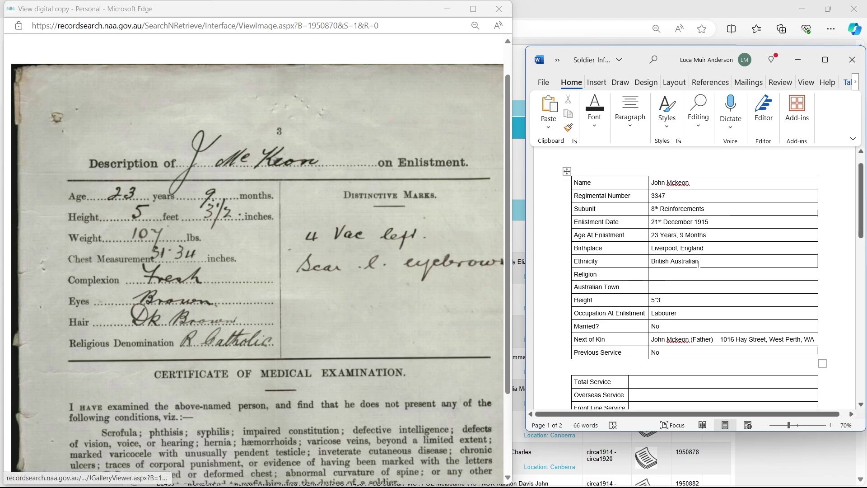
pyautogui.click(664, 277)
pyautogui.write('Roman')
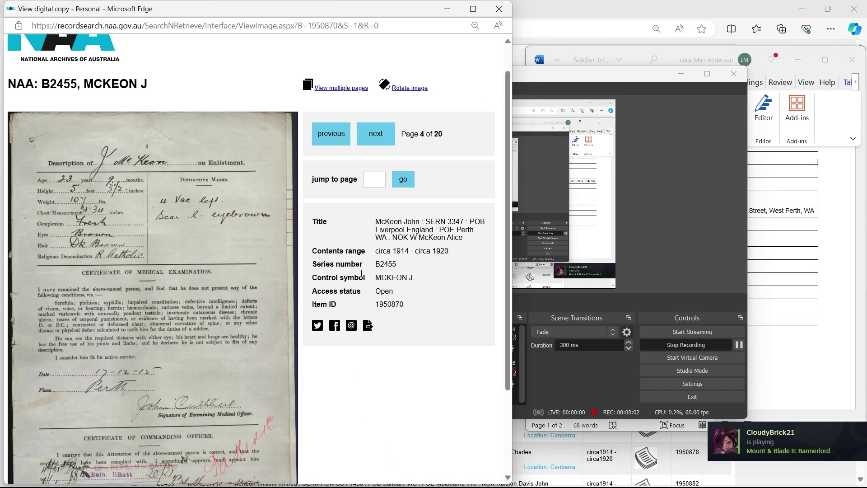
# Page forward through the digital copy from page 4 to page 19, examining which documents the service record contains
pyautogui.doubleClick(435, 136)
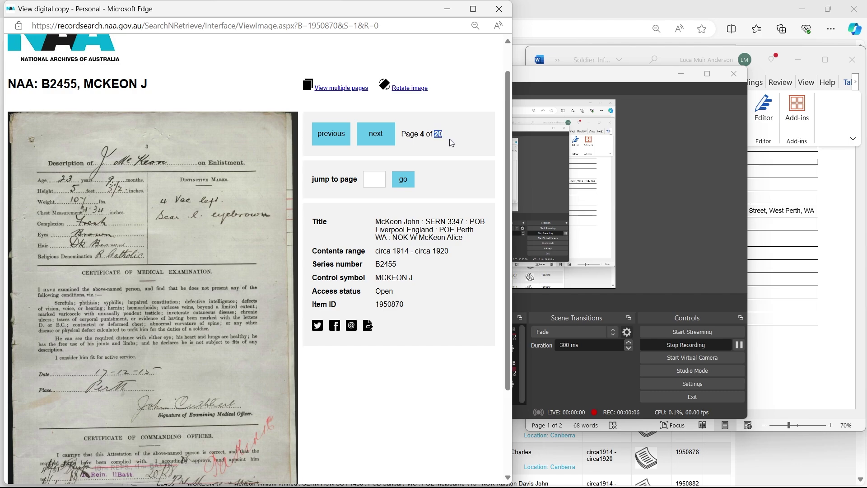
pyautogui.click(453, 138)
pyautogui.click(367, 130)
pyautogui.click(374, 175)
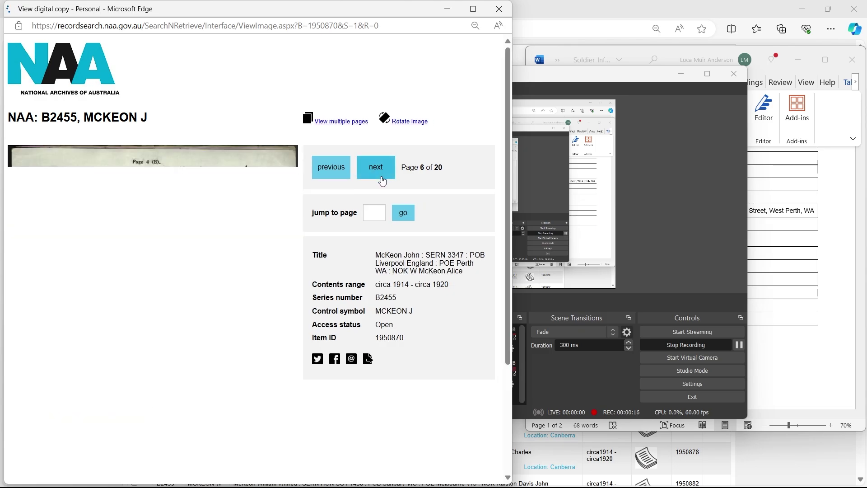
pyautogui.click(377, 173)
pyautogui.click(377, 171)
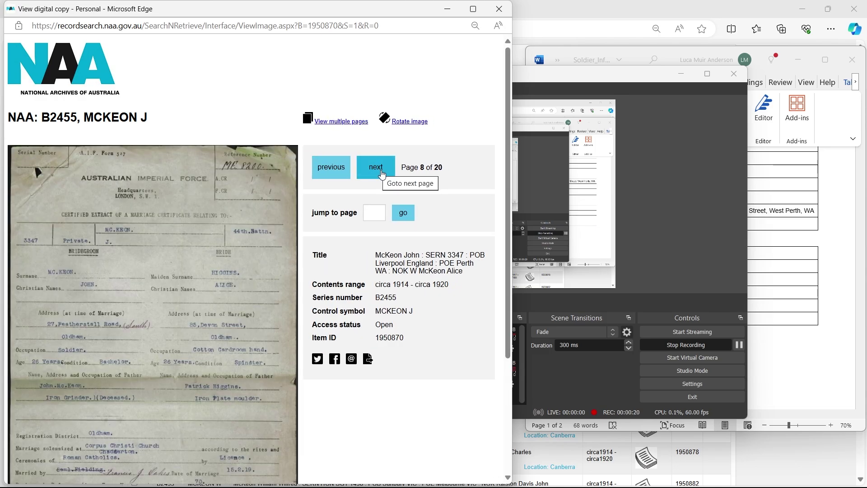
pyautogui.click(382, 171)
pyautogui.click(385, 171)
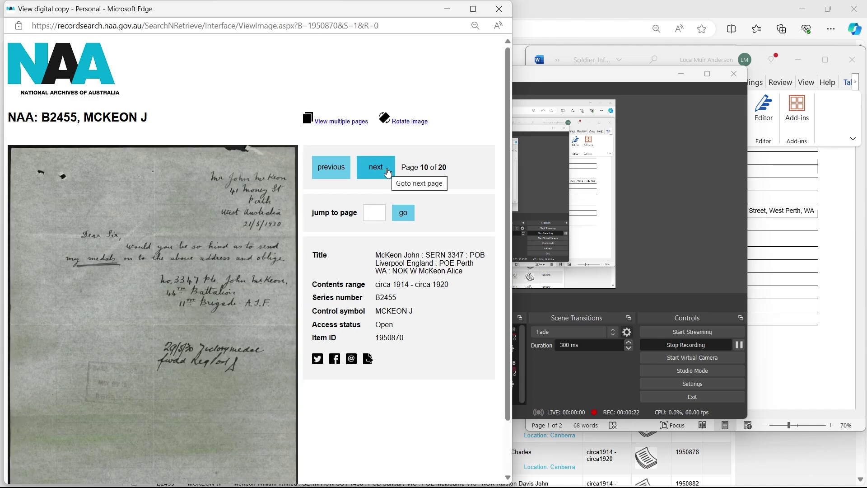
pyautogui.click(387, 173)
pyautogui.click(385, 172)
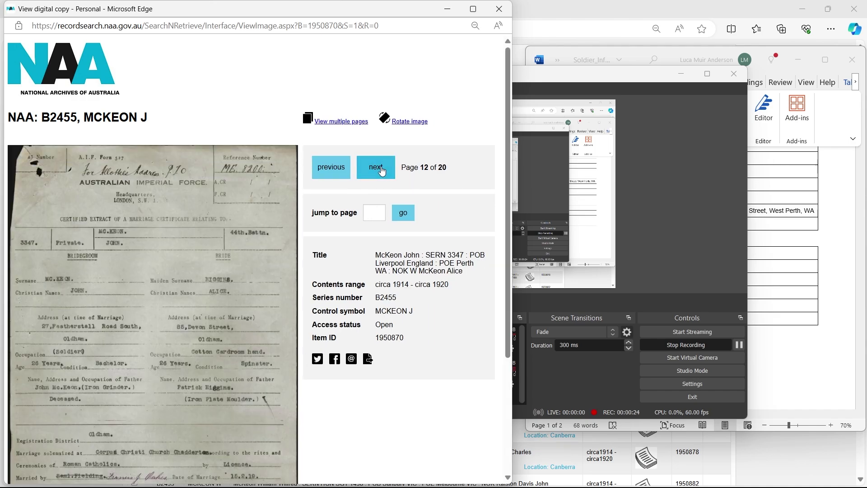
pyautogui.click(382, 172)
pyautogui.click(384, 172)
pyautogui.click(384, 174)
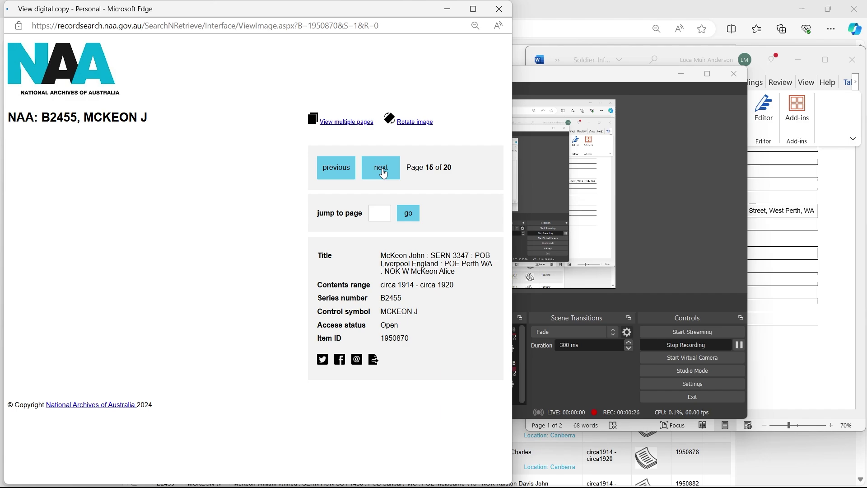
pyautogui.click(385, 175)
pyautogui.click(387, 175)
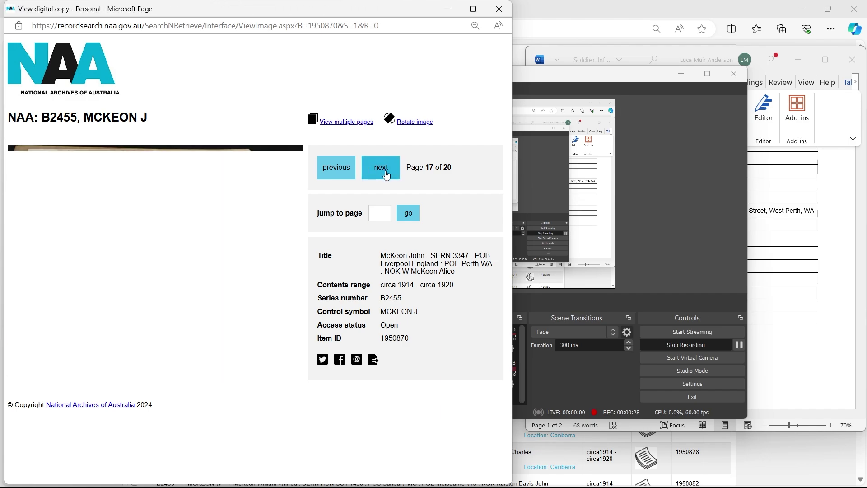
pyautogui.click(386, 176)
pyautogui.click(382, 177)
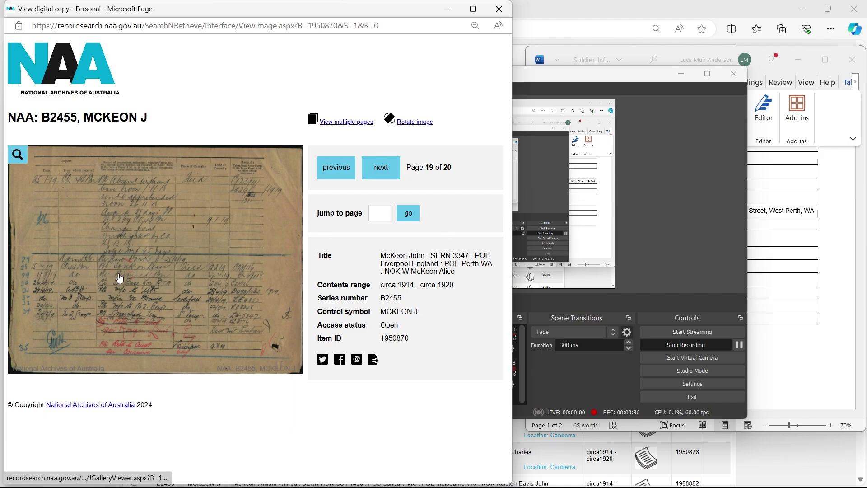
# Return to page 5 of the digital copy and bring the full Statement of Service into view
pyautogui.click(339, 173)
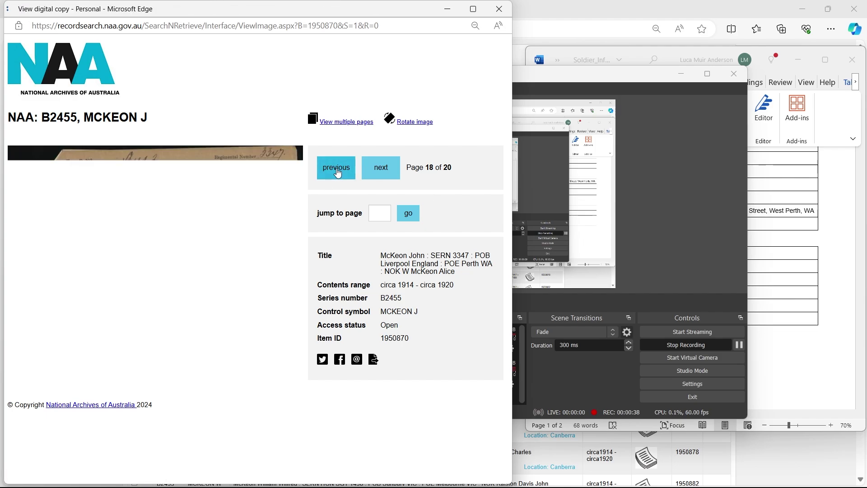
pyautogui.click(339, 176)
pyautogui.click(338, 175)
pyautogui.click(339, 176)
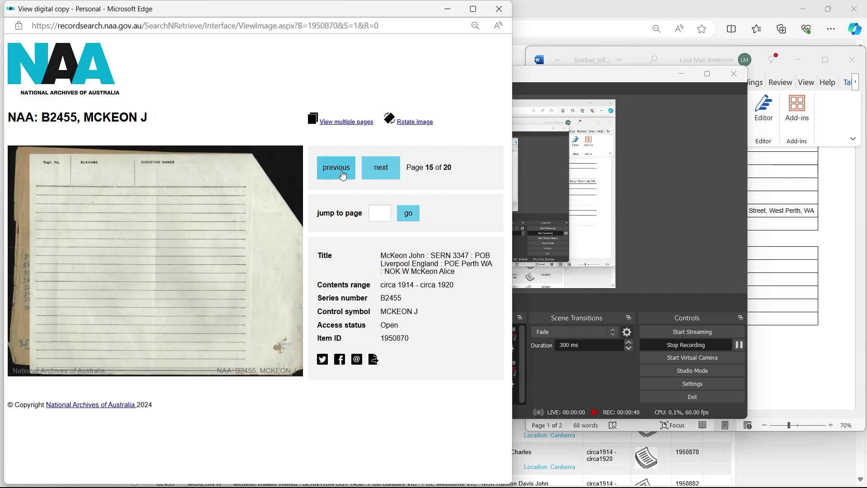
pyautogui.click(339, 176)
pyautogui.click(338, 177)
pyautogui.click(338, 180)
pyautogui.doubleClick(337, 180)
pyautogui.doubleClick(337, 180)
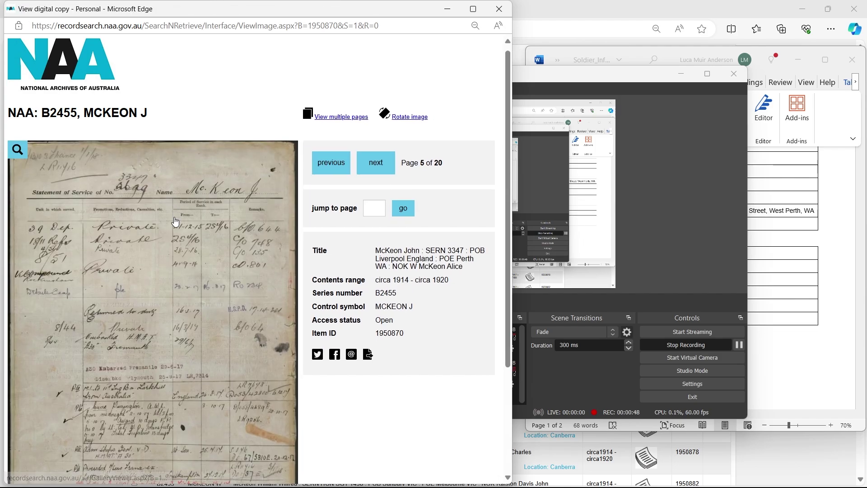
pyautogui.scroll(-2, 229, 135)
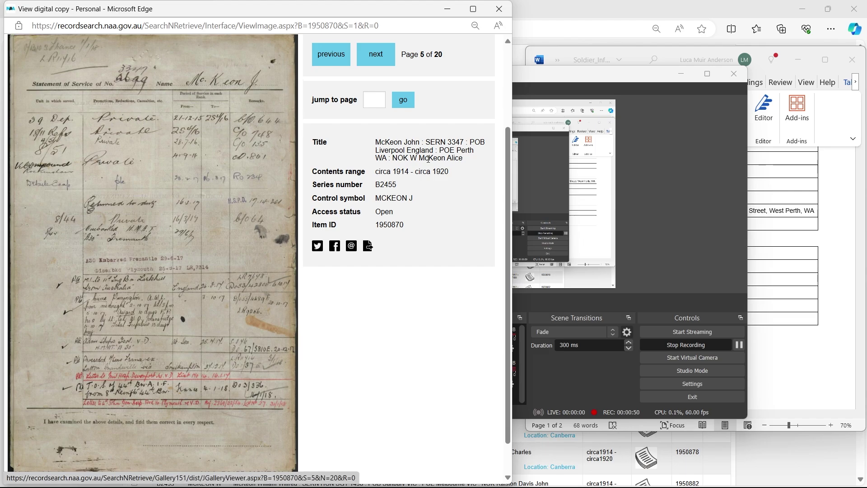
# Enter "21st December 1915 -" as the start of the Total Service period in the second table
pyautogui.click(777, 392)
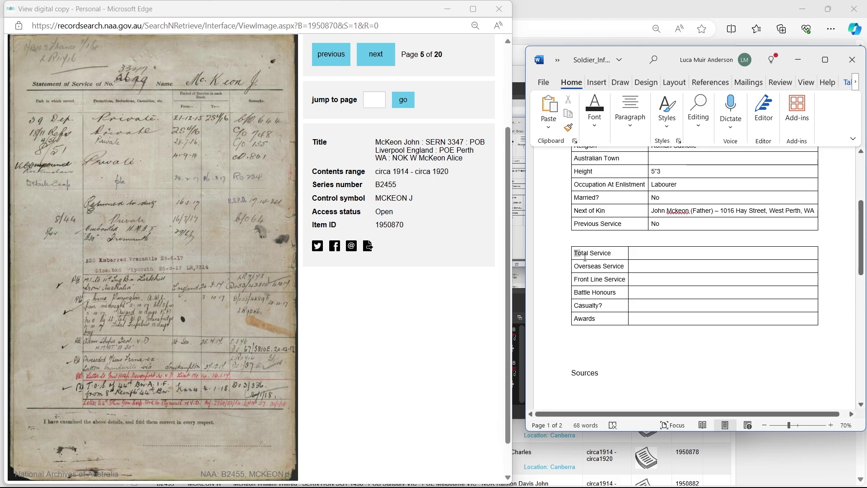
pyautogui.moveTo(586, 257); pyautogui.dragTo(612, 245)
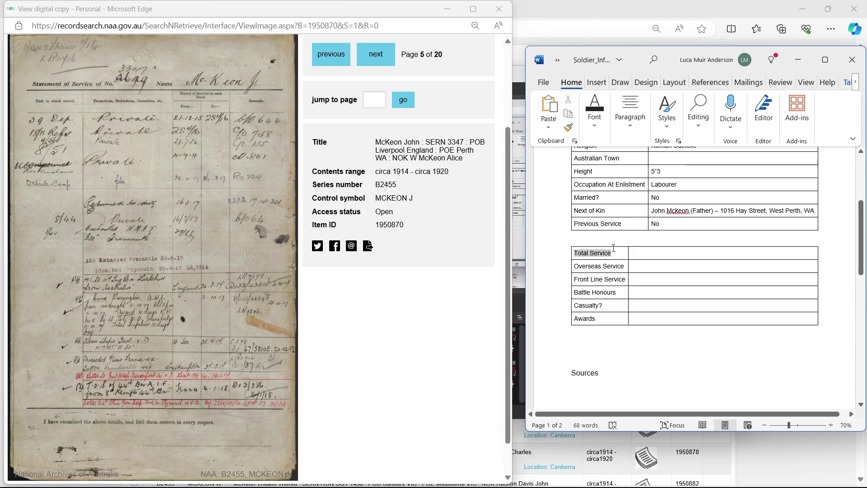
pyautogui.click(653, 254)
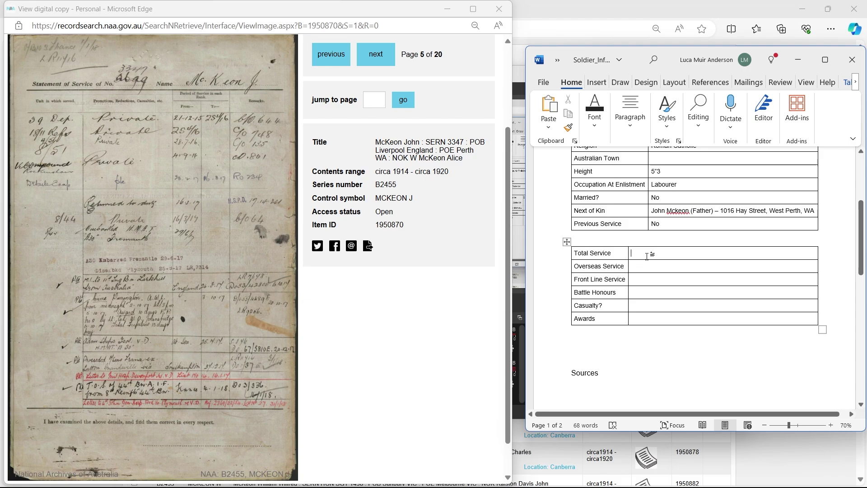
pyautogui.write('21')
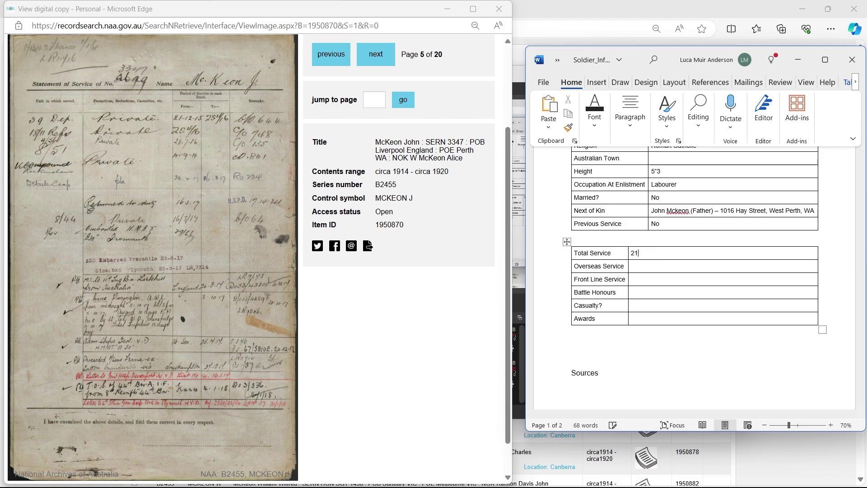
pyautogui.write('st December 1915 -')
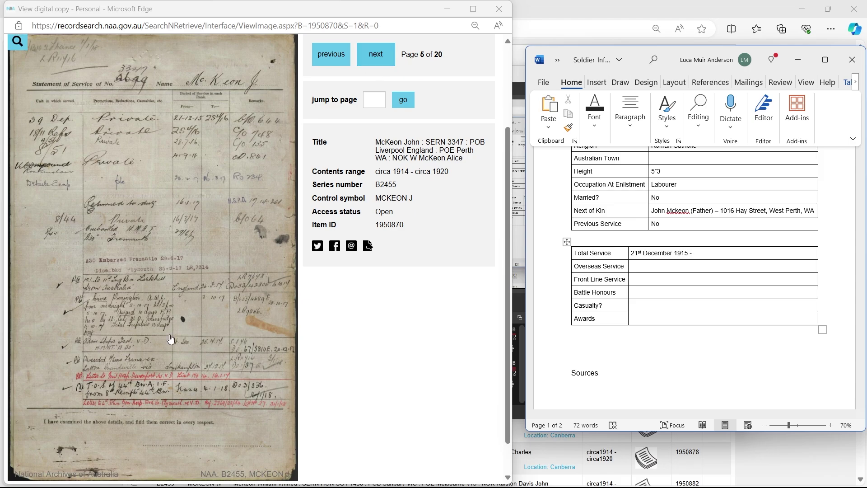
# Read the return to Australia entry on page 6 and complete the Total Service period with "9th August 1919"
pyautogui.click(376, 55)
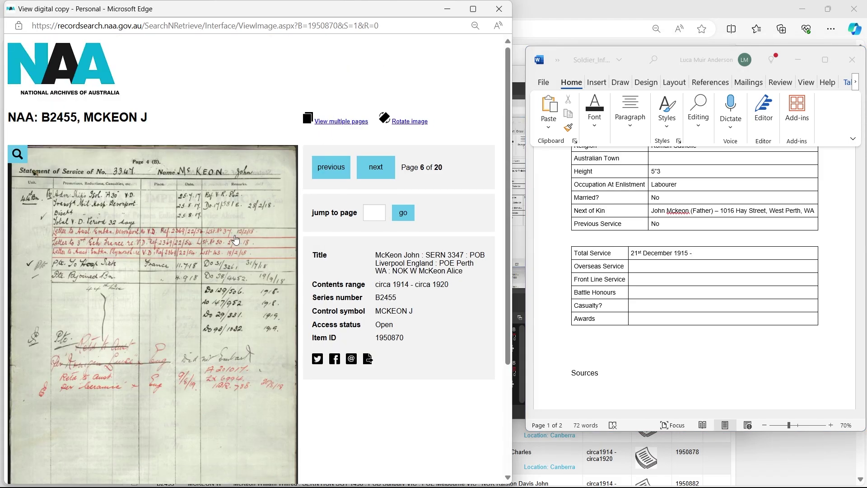
pyautogui.keyDown('ctrl'); pyautogui.scroll(3, 166, 334); pyautogui.keyUp('ctrl')
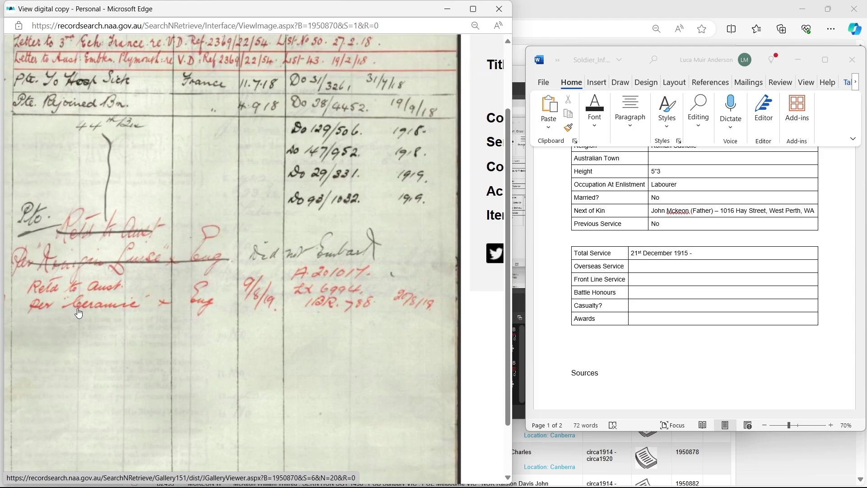
pyautogui.click(722, 259)
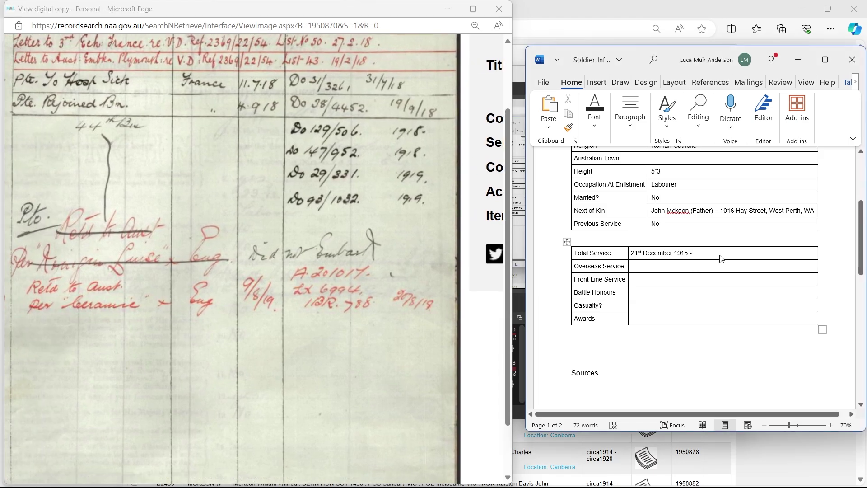
pyautogui.write('9th August 1919')
# Read the Fremantle embarkation entry on page 5 of the digital copy and enter "29th June 1917 -" as the start of Overseas Service
pyautogui.click(407, 291)
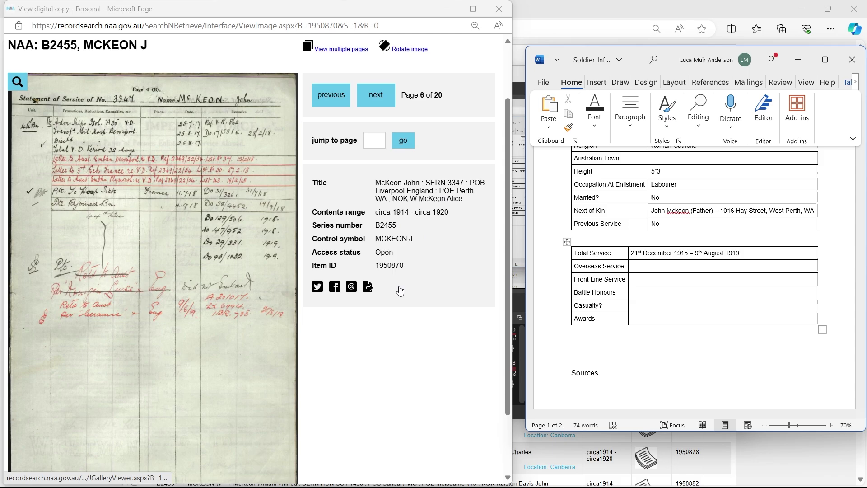
pyautogui.click(332, 95)
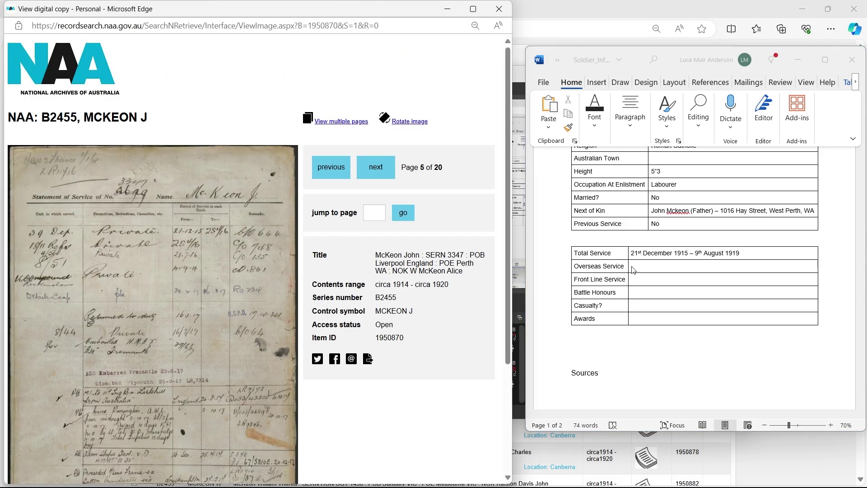
pyautogui.click(641, 267)
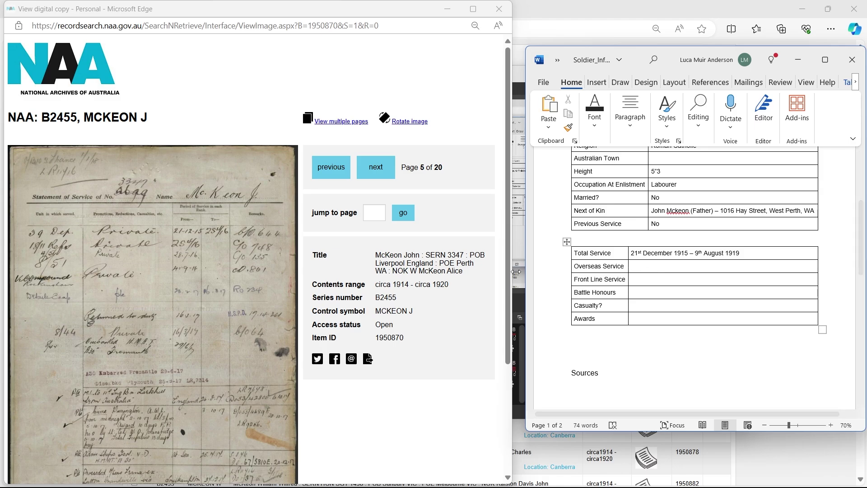
pyautogui.scroll(-1, 202, 286)
pyautogui.scroll(-1, 201, 286)
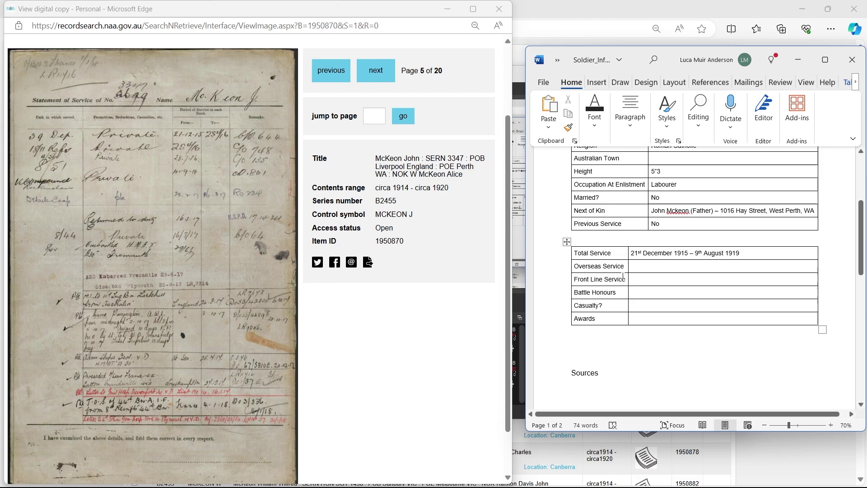
pyautogui.click(105, 285)
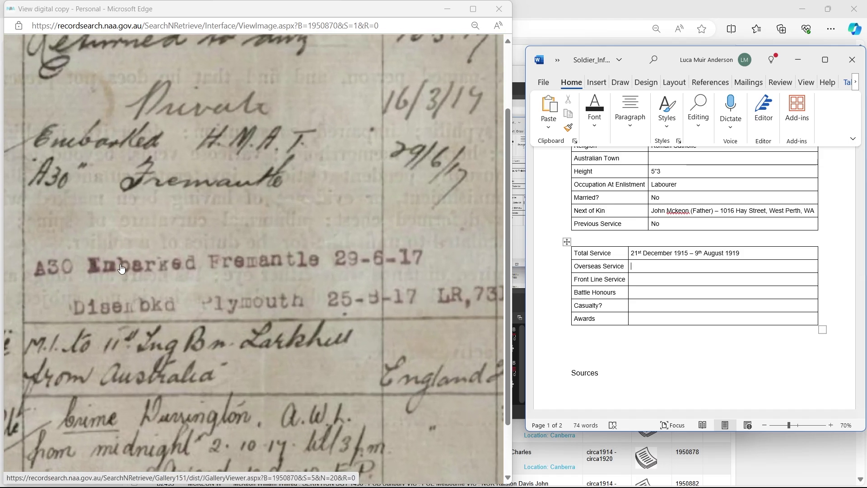
pyautogui.scroll(4, 151, 271)
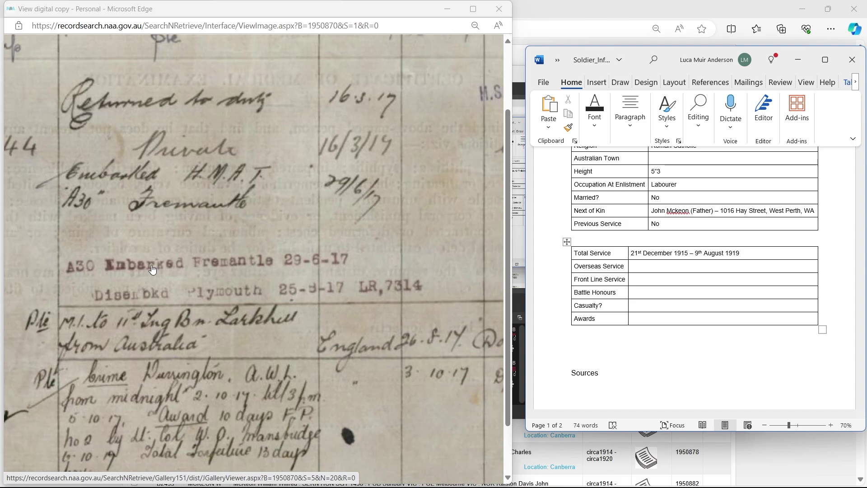
pyautogui.click(241, 319)
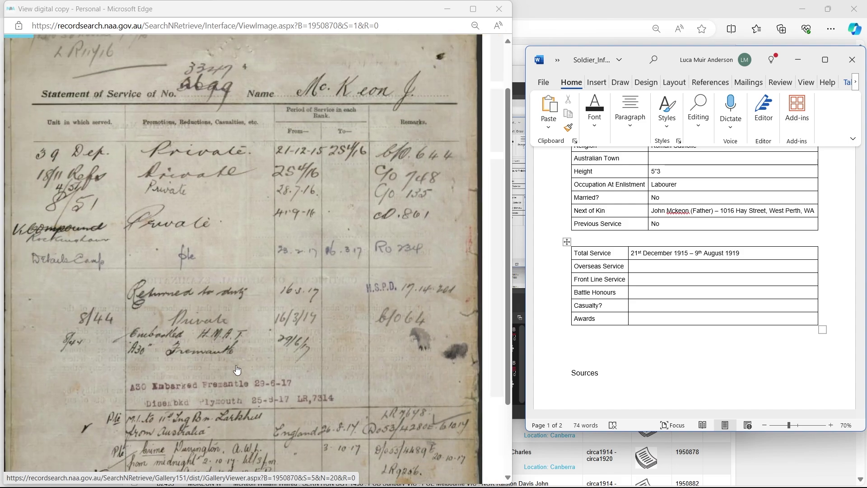
pyautogui.click(270, 389)
pyautogui.click(655, 266)
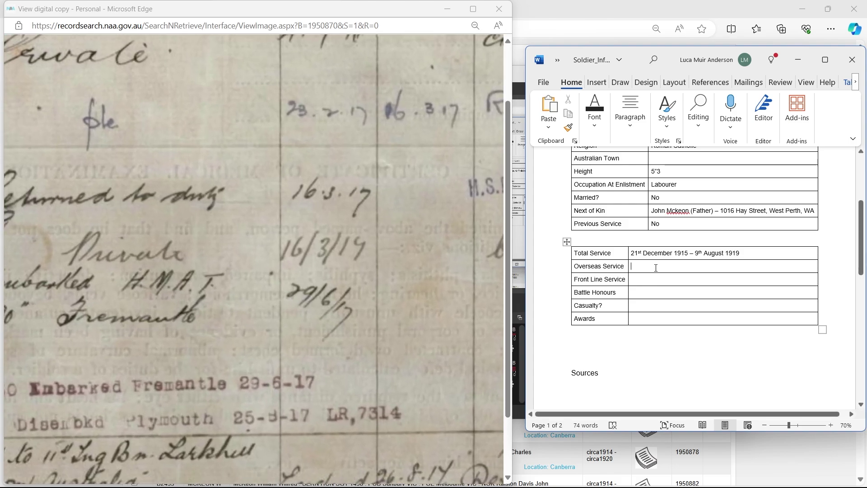
pyautogui.write('29th June 1917 -')
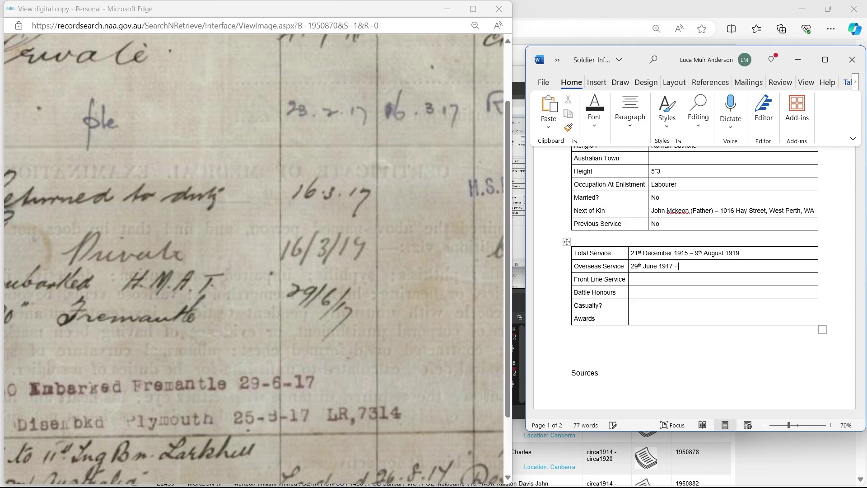
# Consult the return to Australia entry on page 6 and complete the Overseas Service period with "9th August 1919"
pyautogui.click(386, 93)
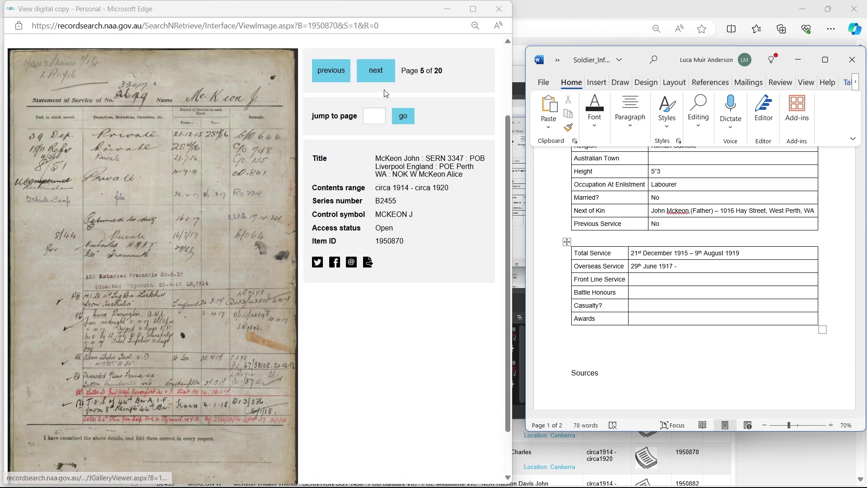
pyautogui.click(384, 77)
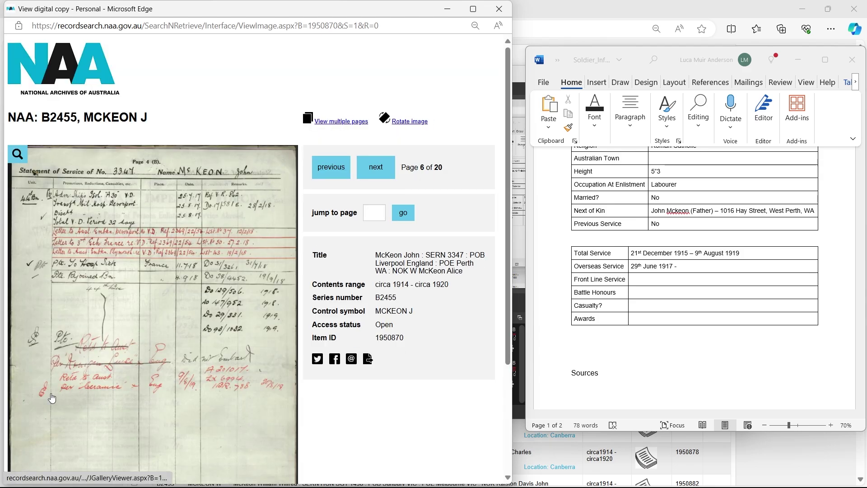
pyautogui.click(52, 398)
pyautogui.scroll(-1, 166, 390)
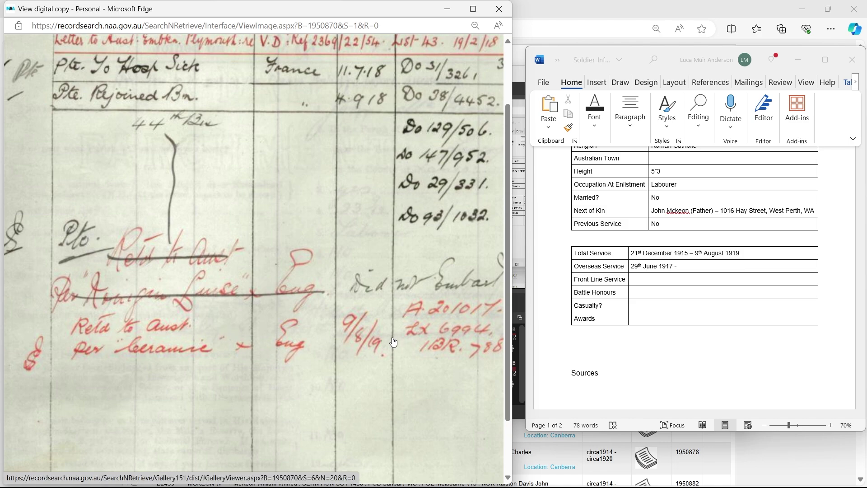
pyautogui.click(691, 267)
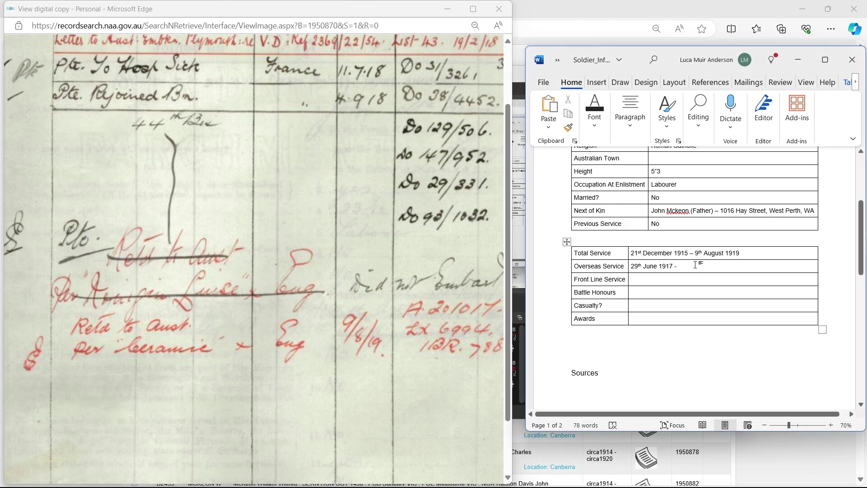
pyautogui.write('9th August 1919')
# Read the 44th Battalion entry for France on page 5 and enter "4th January 1918 -" as the start of Front Line Service
pyautogui.hotkey('alt', 'Tab')
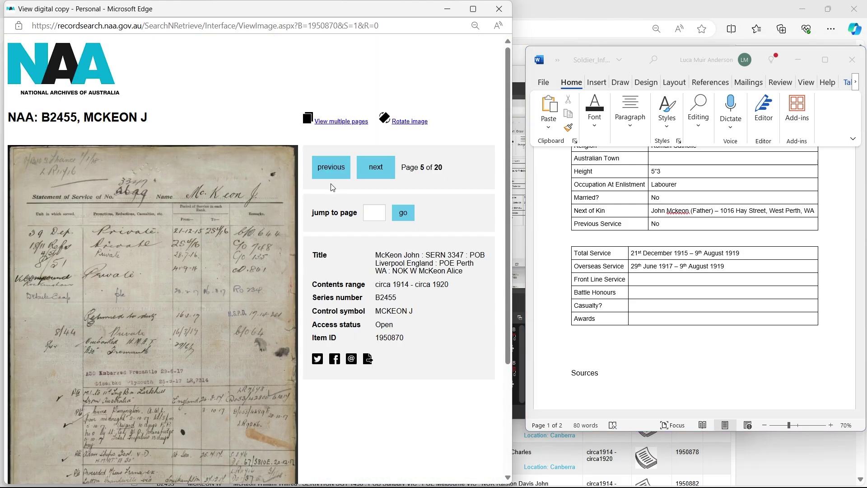
pyautogui.hotkey('alt', 'Tab')
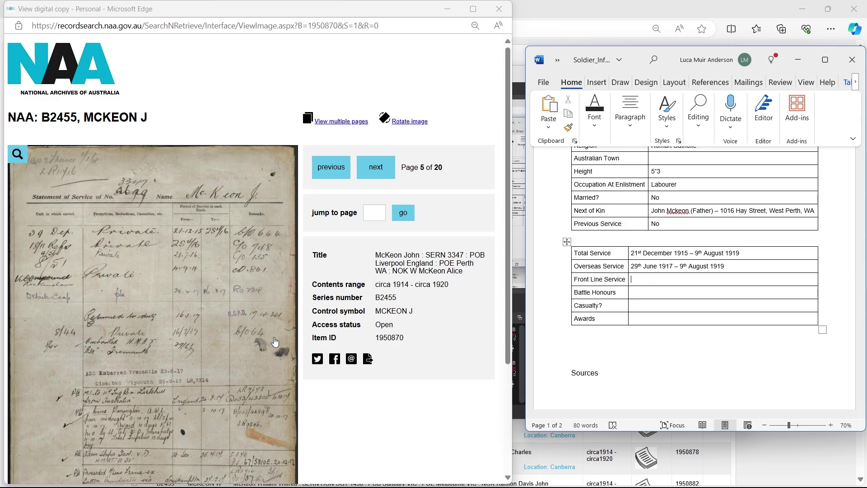
pyautogui.scroll(-2, 235, 348)
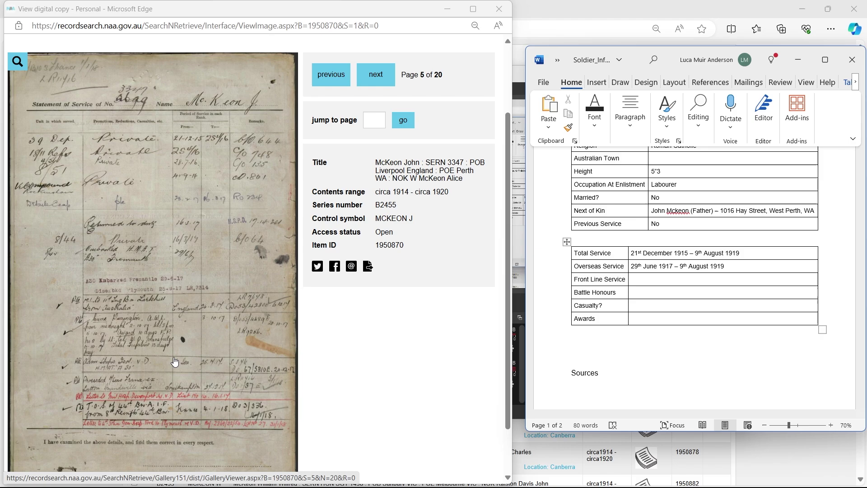
pyautogui.scroll(3, 244, 253)
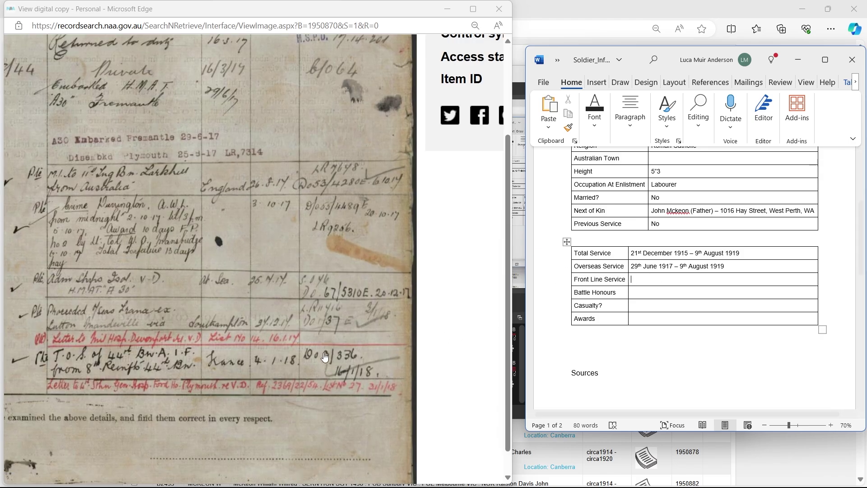
pyautogui.scroll(2, 103, 368)
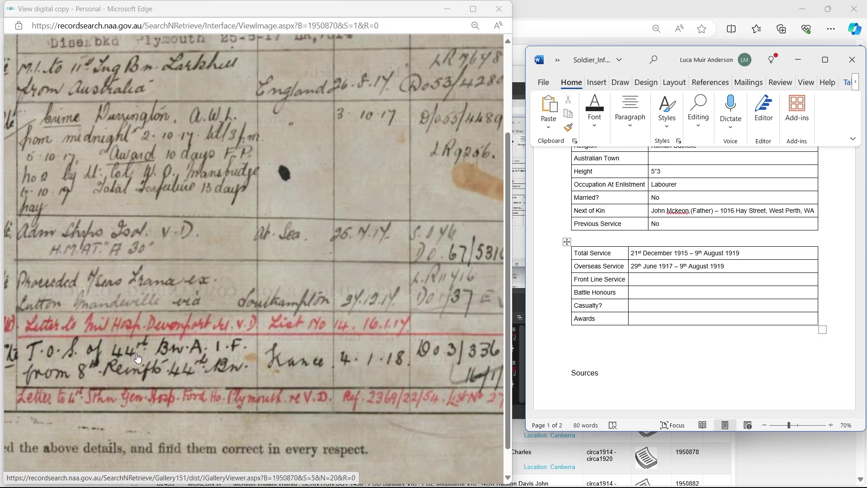
pyautogui.scroll(1, 145, 356)
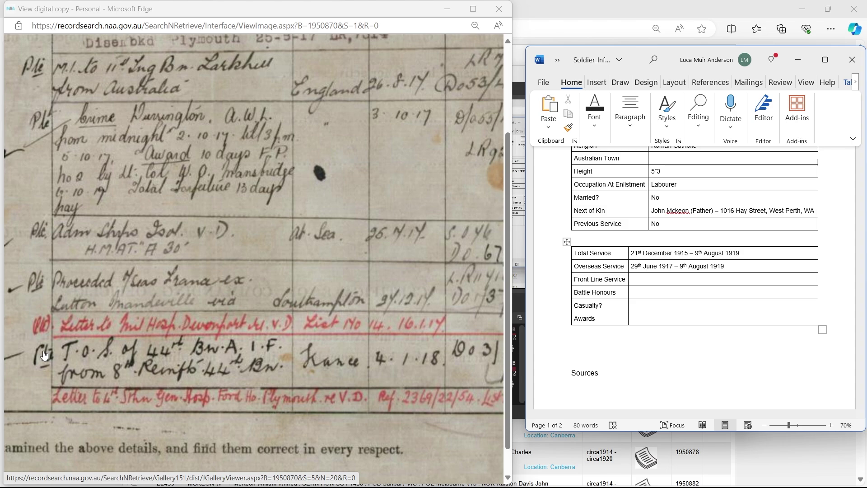
pyautogui.scroll(1, 144, 356)
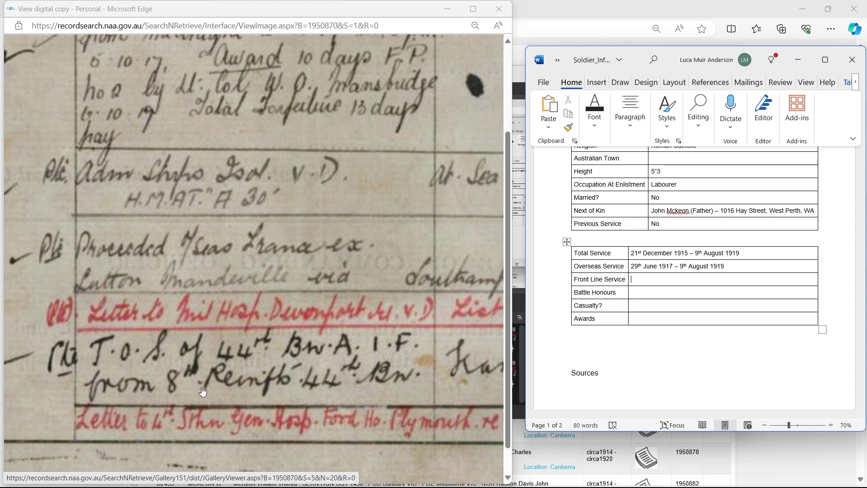
pyautogui.scroll(-4, 261, 370)
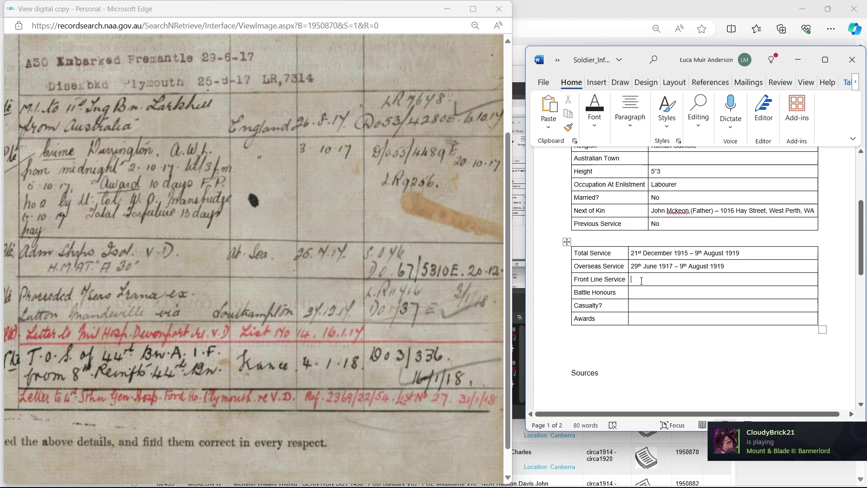
pyautogui.write('4th January')
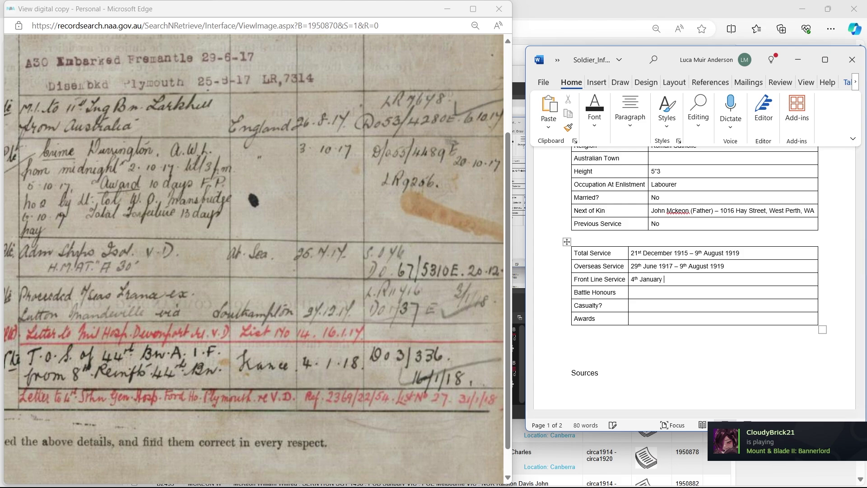
pyautogui.write(' 1918 -')
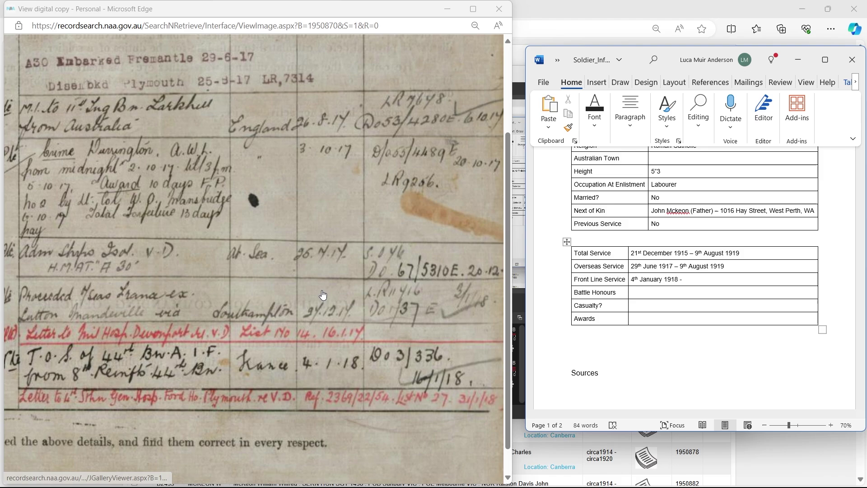
# Recheck the last entries on page 5, and examine the ship's isolation and Devonport hospital entries with their dates on page 6
pyautogui.click(311, 348)
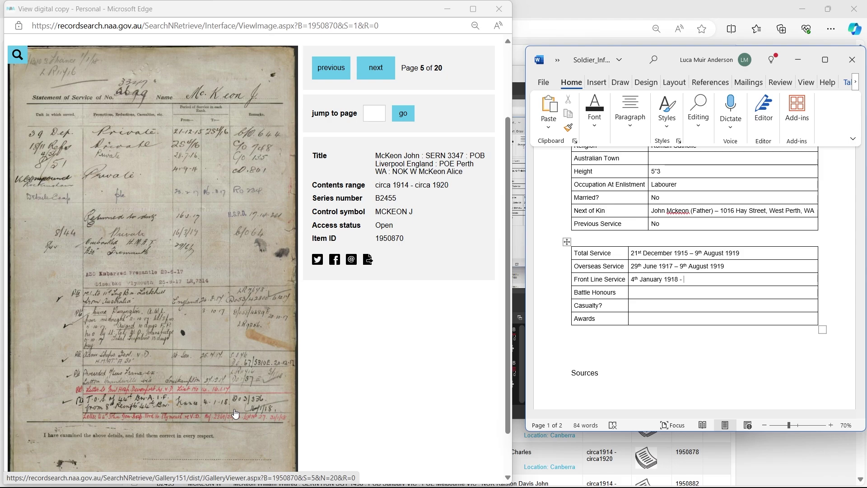
pyautogui.keyDown('ctrl'); pyautogui.scroll(3, 235, 414); pyautogui.keyUp('ctrl')
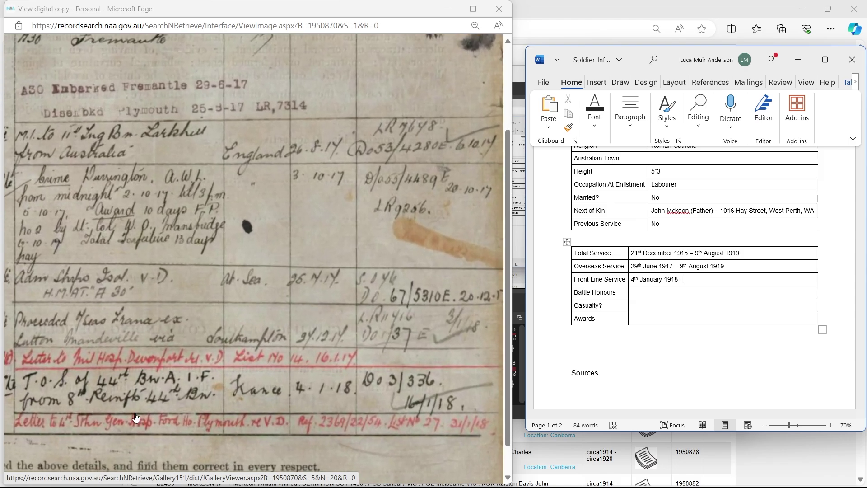
pyautogui.keyDown('ctrl'); pyautogui.scroll(-3, 151, 391); pyautogui.keyUp('ctrl')
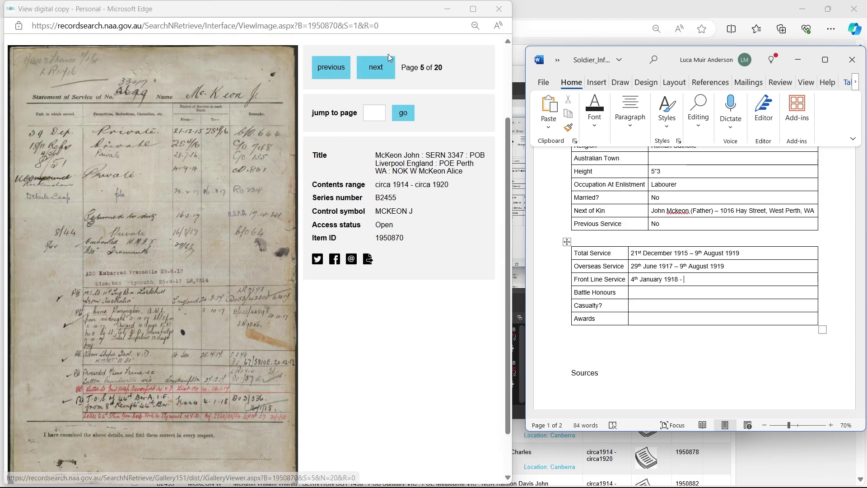
pyautogui.click(384, 71)
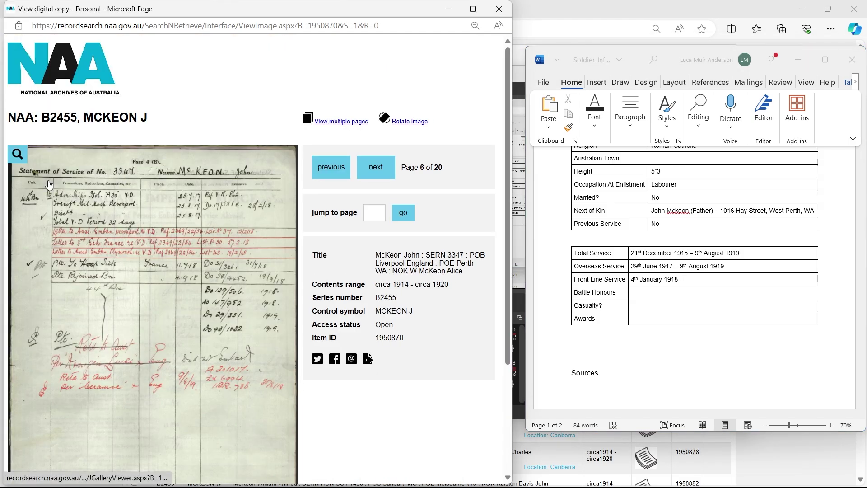
pyautogui.click(36, 216)
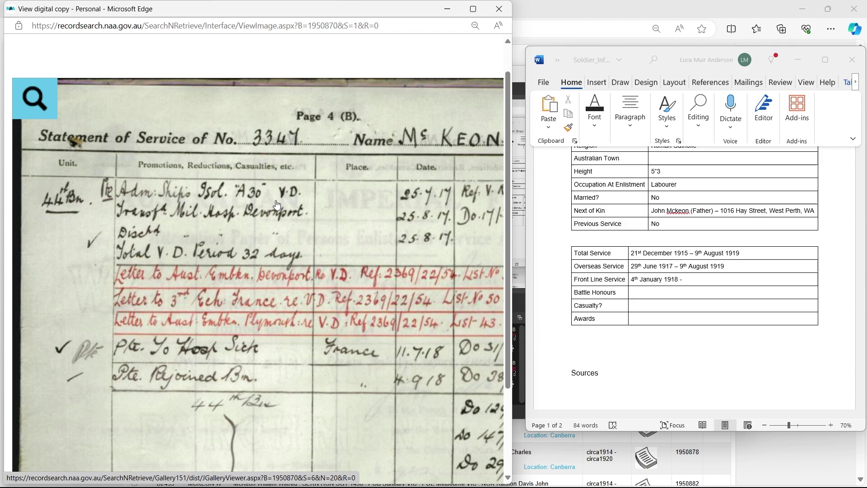
pyautogui.scroll(3, 119, 200)
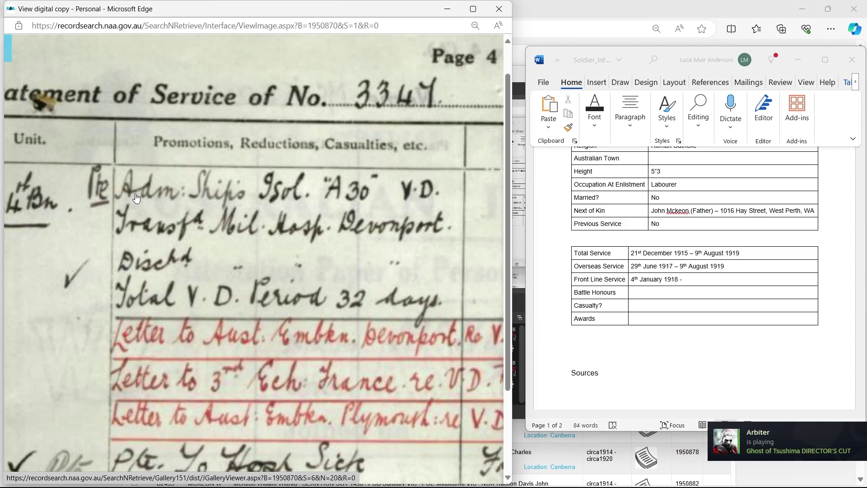
pyautogui.hscroll(2, 203, 199)
pyautogui.hscroll(5, 203, 199)
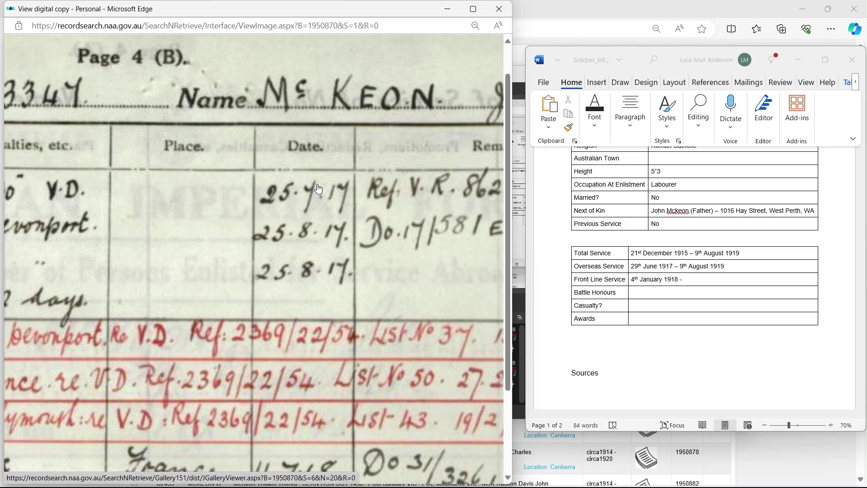
pyautogui.scroll(-3, 289, 207)
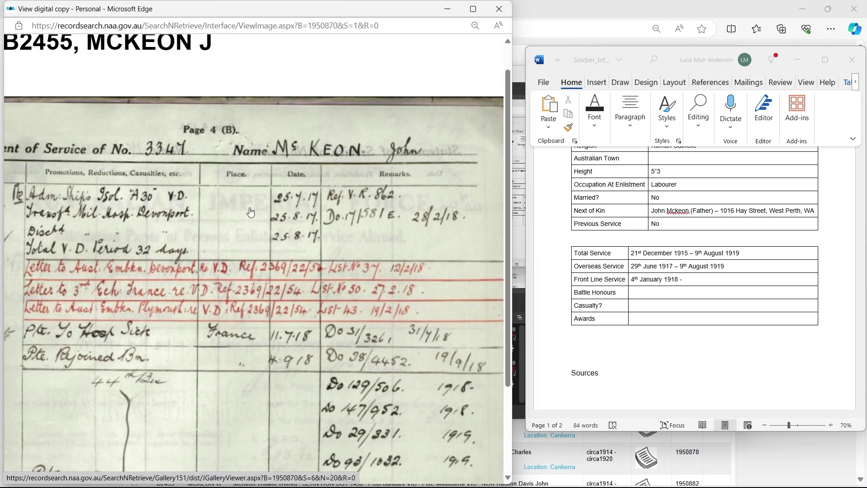
pyautogui.scroll(2, 288, 209)
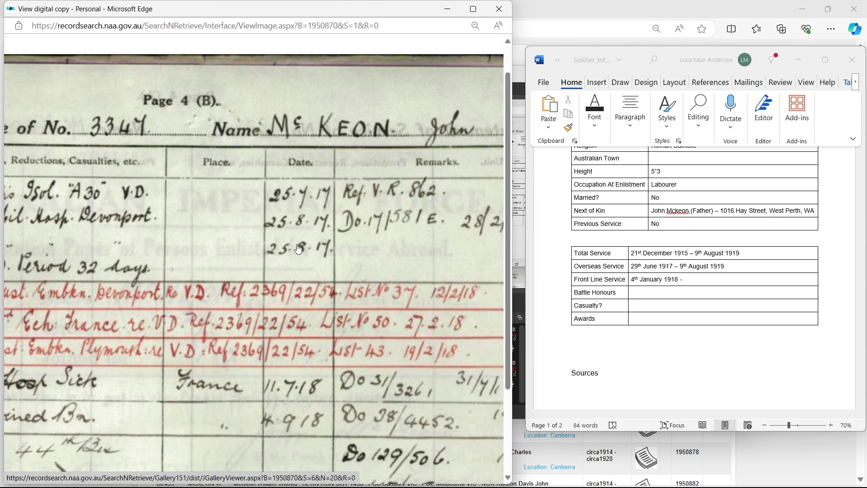
# Read the entry for going sick to hospital in France on page 6 and complete the Front Line Service period with "11th July 1918"
pyautogui.scroll(-2, 298, 248)
pyautogui.scroll(-2, 300, 304)
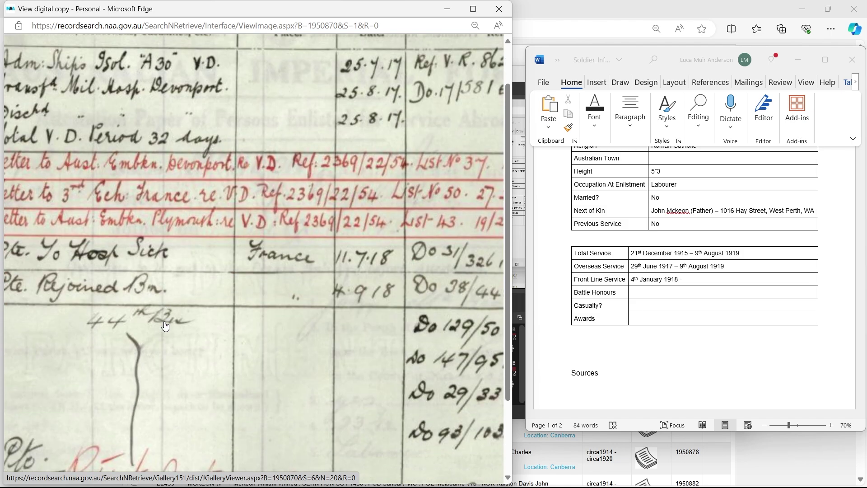
pyautogui.hscroll(-1, 186, 311)
pyautogui.hscroll(1, 351, 274)
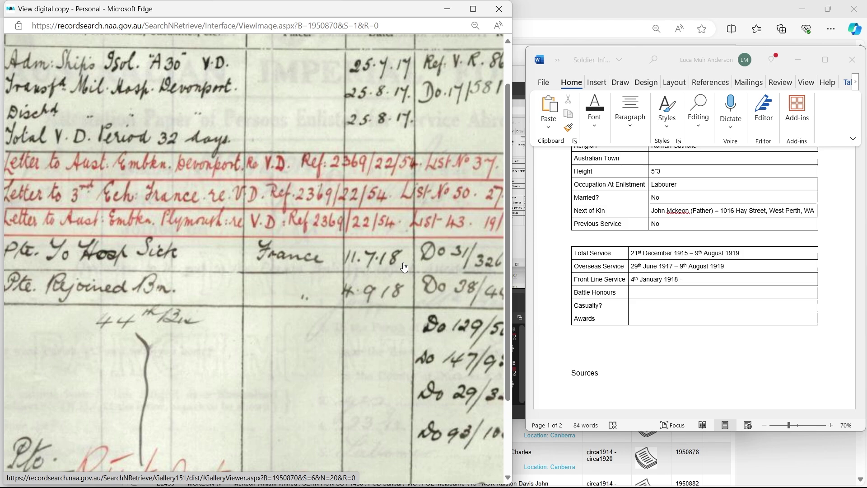
pyautogui.click(697, 281)
pyautogui.write('11th July 1918')
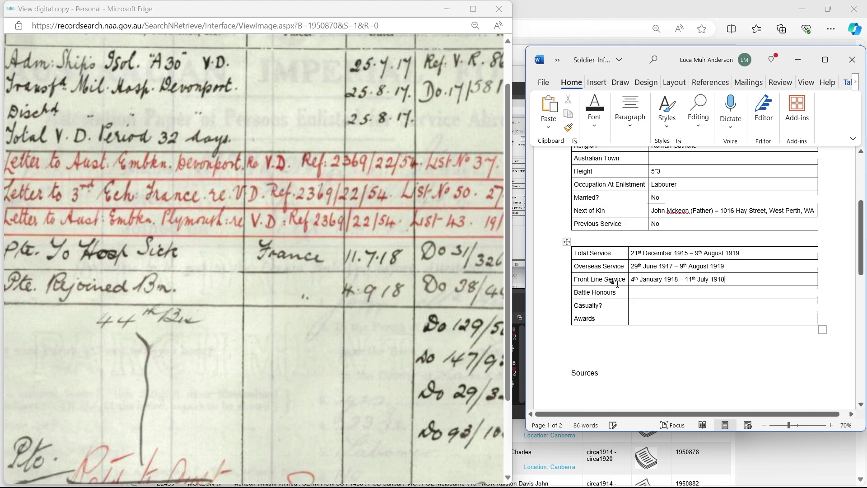
# Read the entry for rejoining the battalion on page 6 and add ", 4th September 1918" to the Front Line Service row
pyautogui.hscroll(-2, 116, 285)
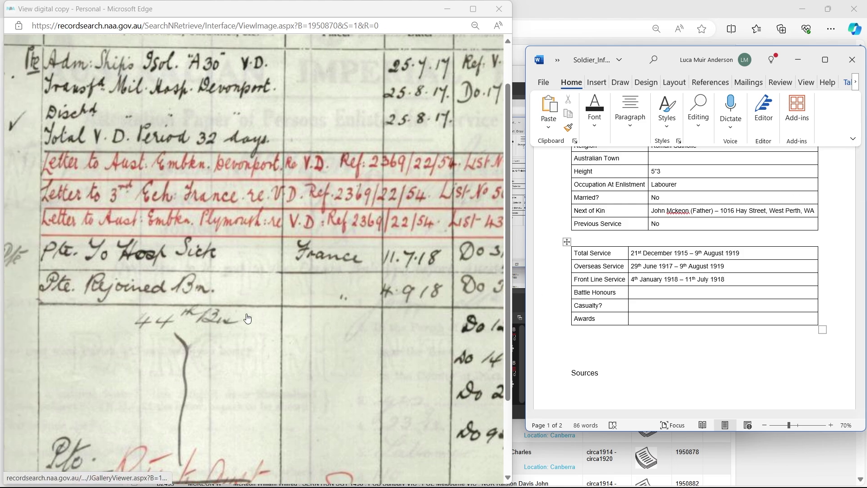
pyautogui.hscroll(2, 193, 287)
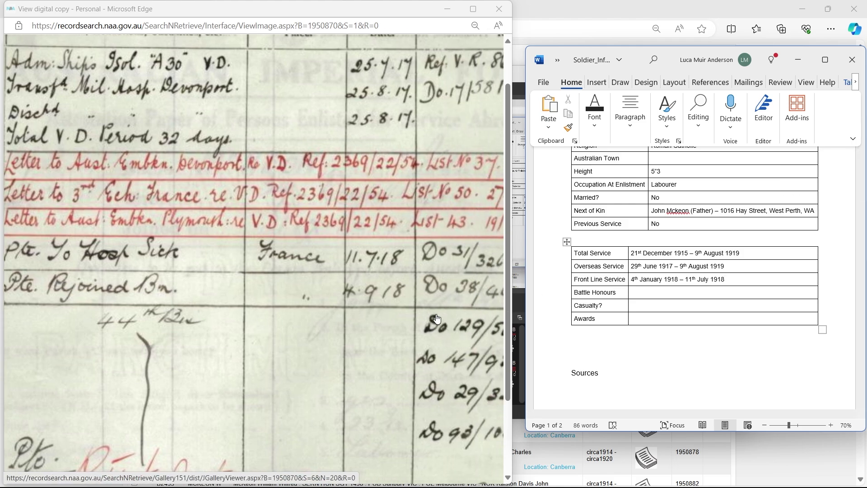
pyautogui.write(', ')
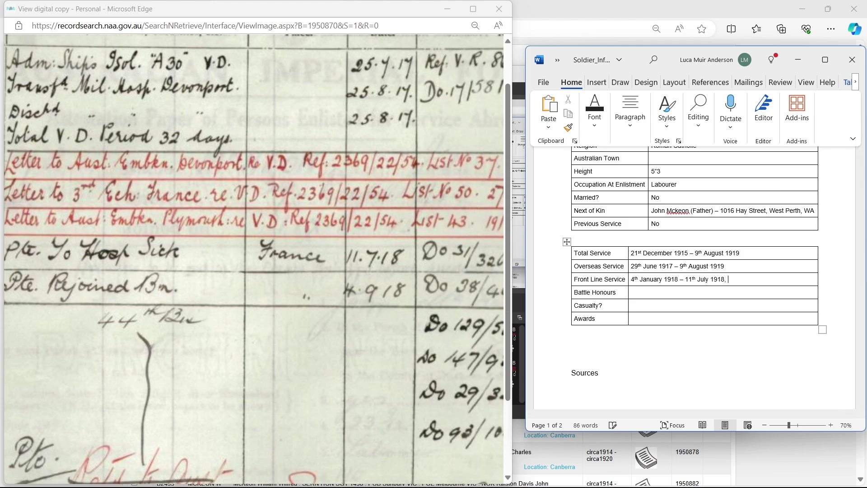
pyautogui.write('4th Sepo')
pyautogui.press('BackSpace')
pyautogui.press('Return')
pyautogui.write('1')
pyautogui.click(134, 378)
pyautogui.write('918')
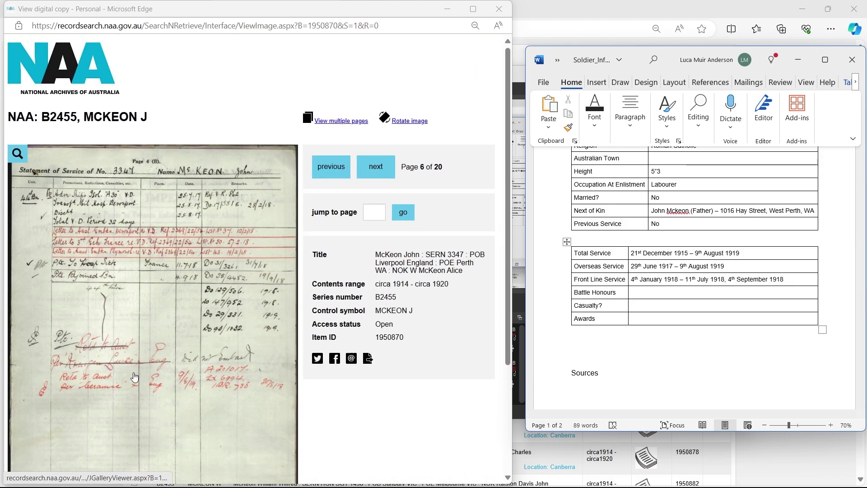
# Complete the second Front Line Service period with "– 11th November 1918" and check the whole entry
pyautogui.scroll(3, 135, 378)
pyautogui.click(799, 281)
pyautogui.write('-')
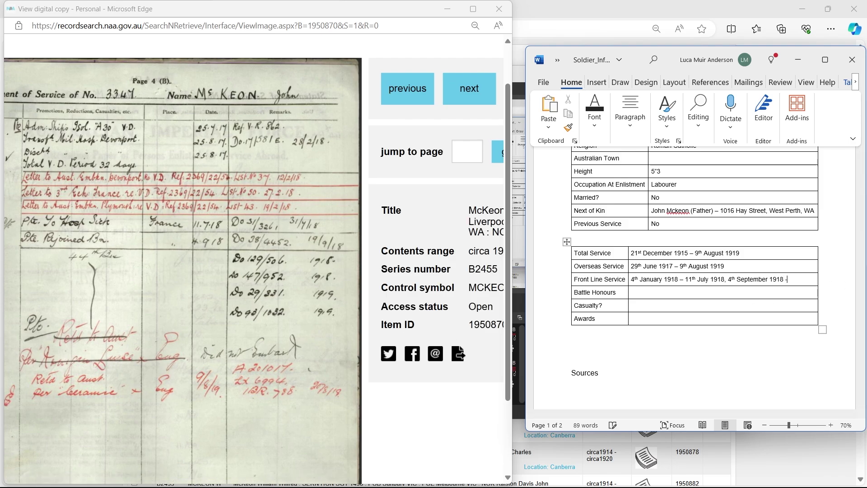
pyautogui.write(' 11th Novemb')
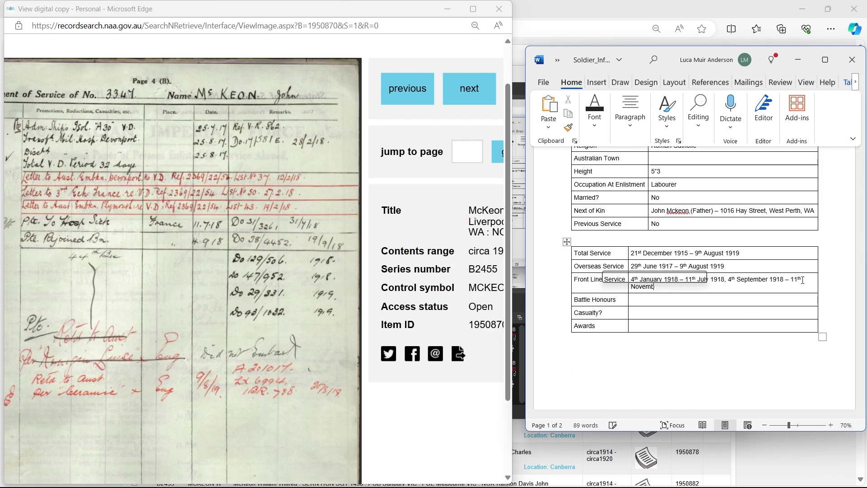
pyautogui.press('Return')
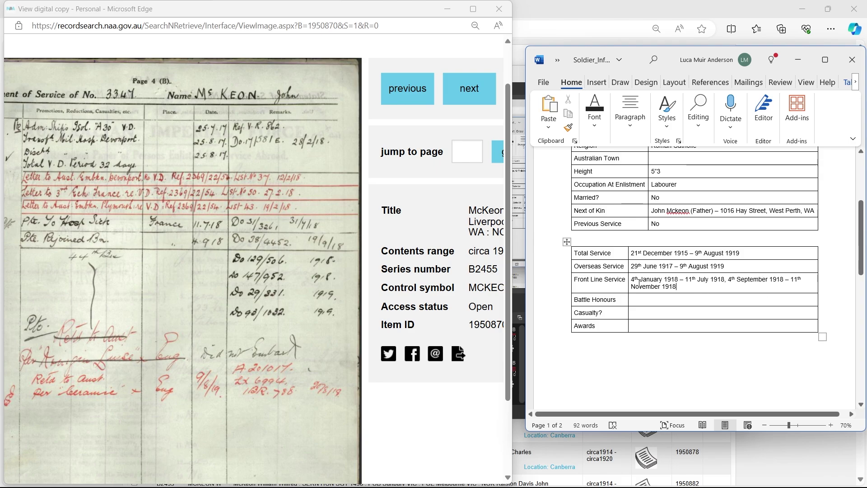
pyautogui.moveTo(633, 280); pyautogui.dragTo(677, 286)
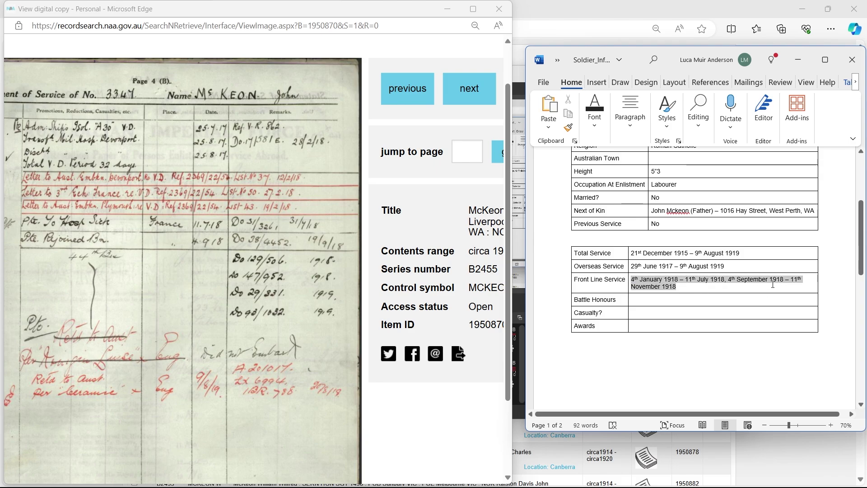
pyautogui.click(704, 280)
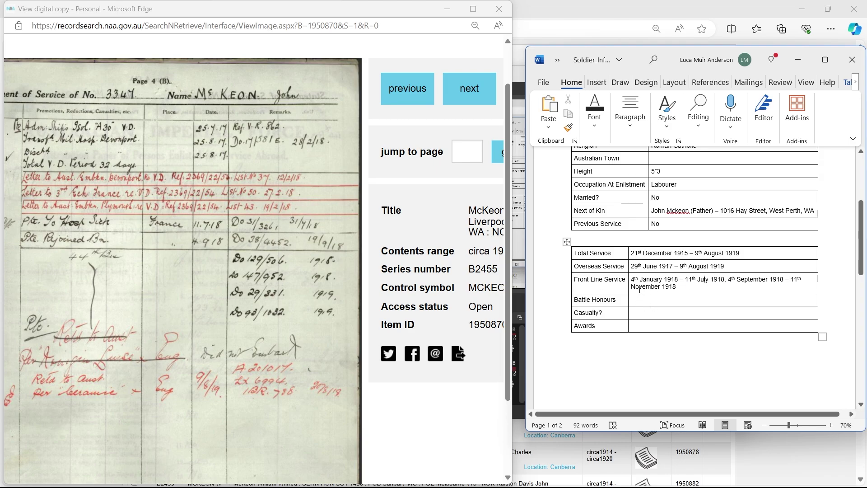
# Switch to the 44th Battalion Memorial website and examine how the example soldier's separate Front Line Service periods are listed
pyautogui.click(576, 17)
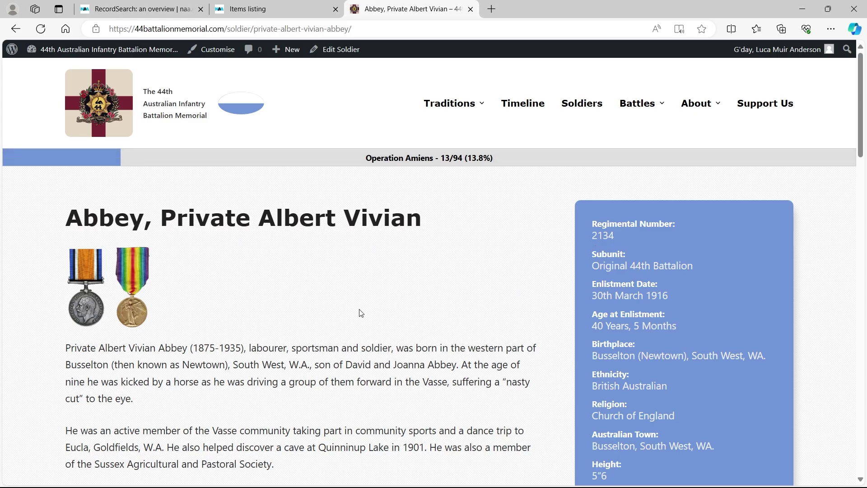
pyautogui.scroll(-10, 602, 193)
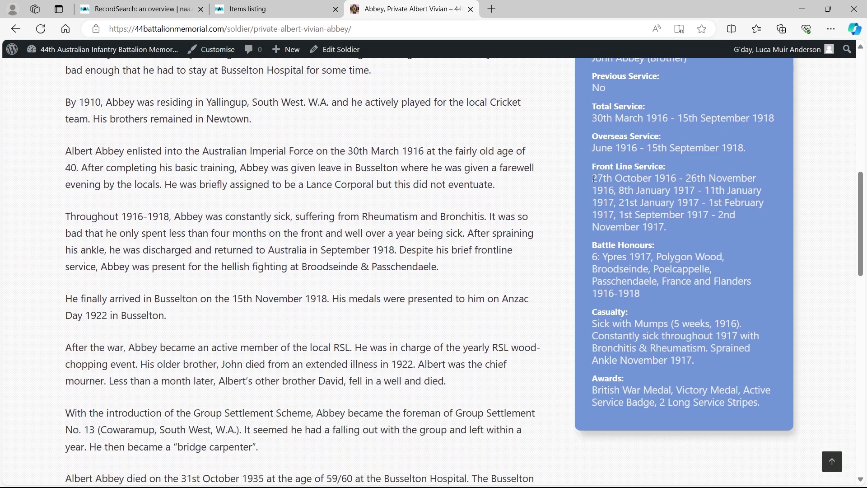
pyautogui.moveTo(594, 179); pyautogui.dragTo(595, 204)
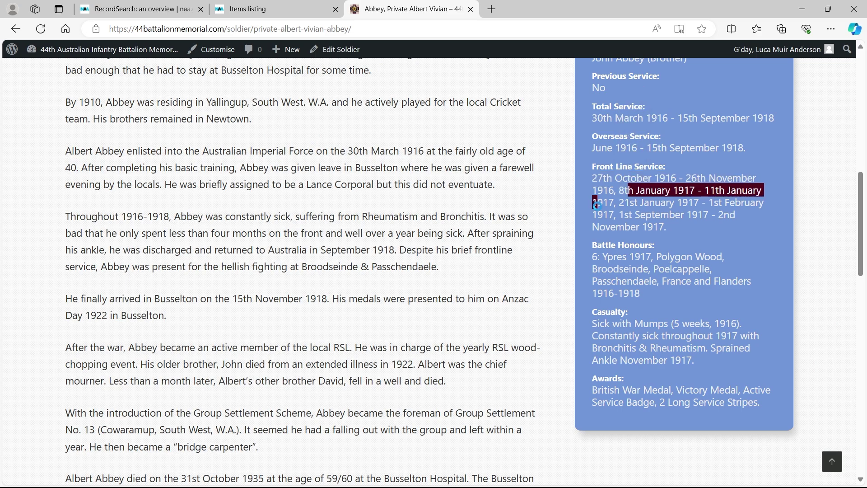
pyautogui.moveTo(764, 204); pyautogui.dragTo(639, 204)
pyautogui.click(669, 228)
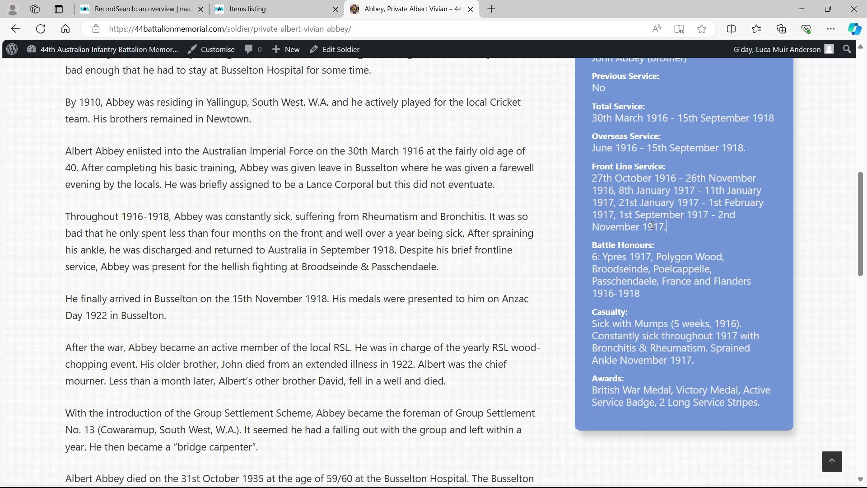
pyautogui.scroll(2, 653, 226)
pyautogui.hotkey('alt', 'Tab')
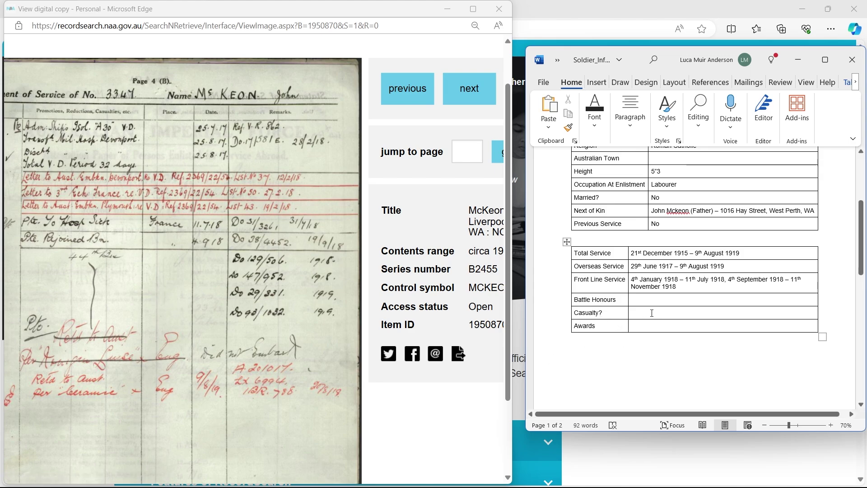
# Return to the service record, review the sickness entries on page 6 and begin the Casualty row with "Yes – Sick ("
pyautogui.scroll(-2, 348, 312)
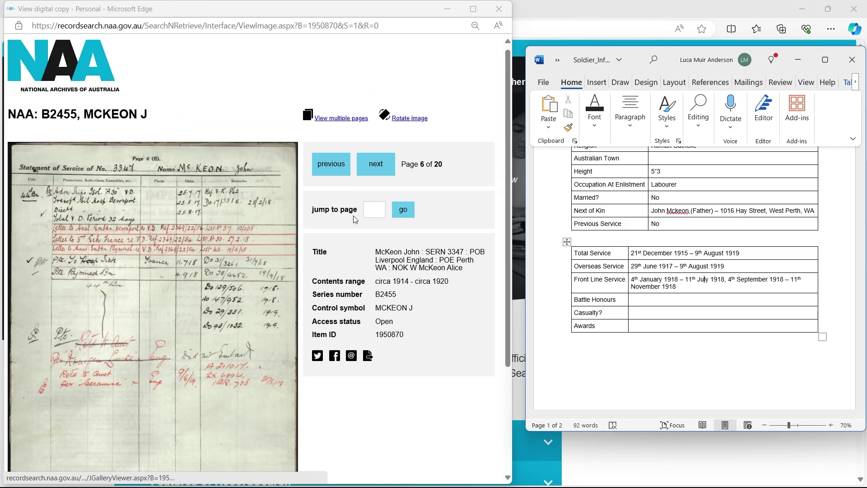
pyautogui.scroll(2, 154, 254)
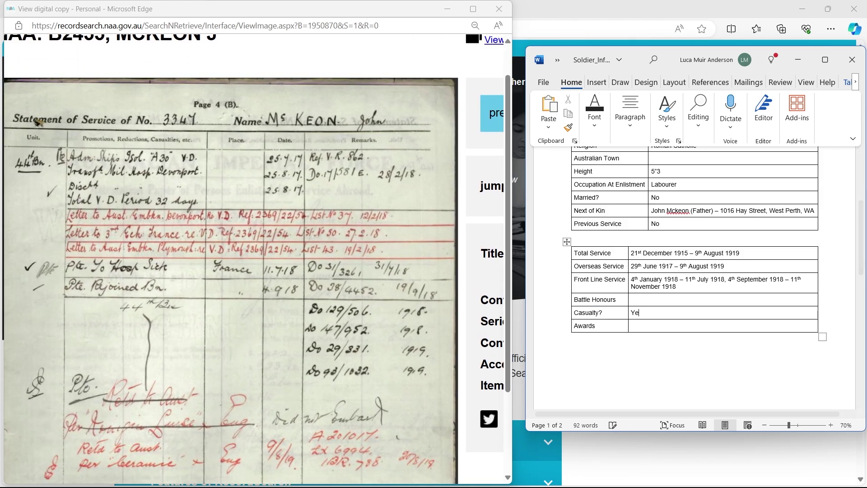
pyautogui.write('Yes')
pyautogui.scroll(2, 81, 156)
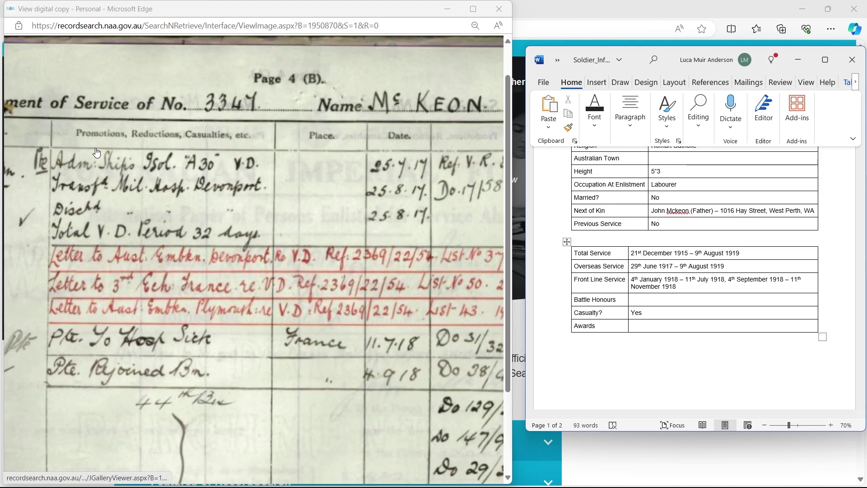
pyautogui.scroll(-1, 202, 176)
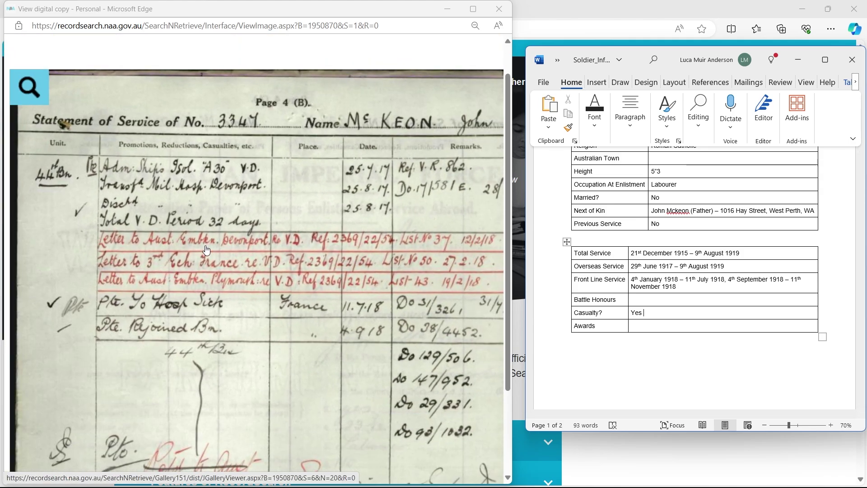
pyautogui.scroll(-2, 238, 240)
pyautogui.write('-')
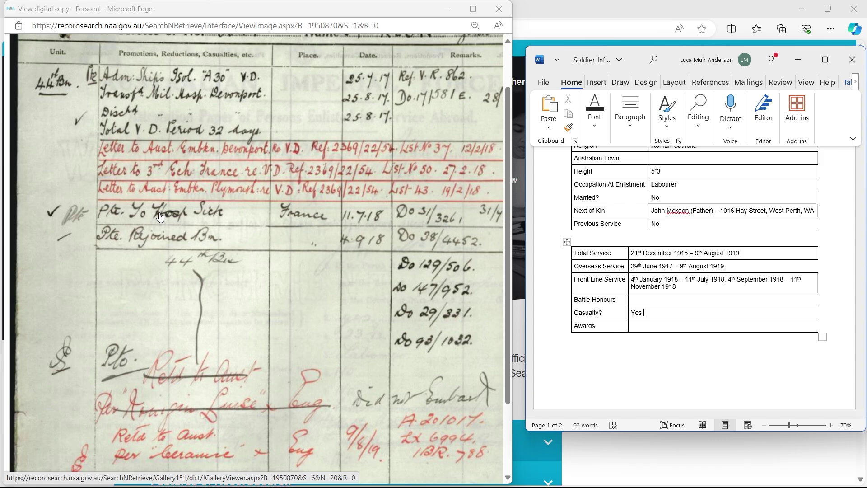
pyautogui.scroll(2, 488, 196)
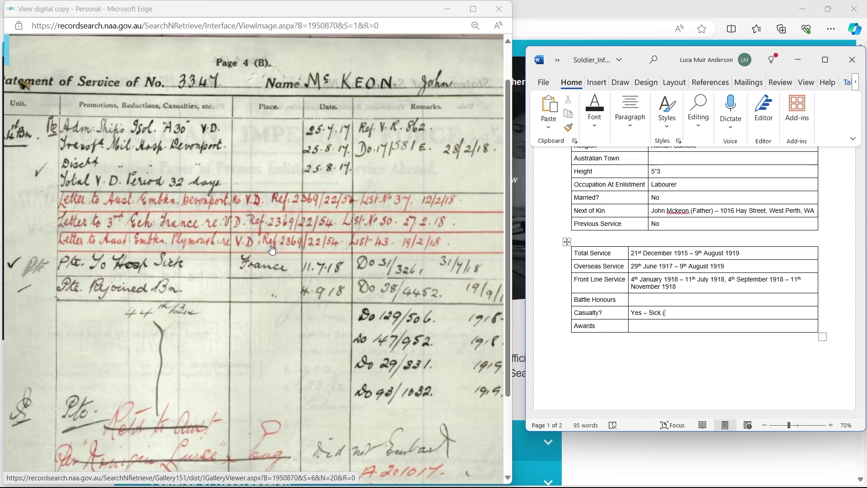
pyautogui.hscroll(-2, 303, 190)
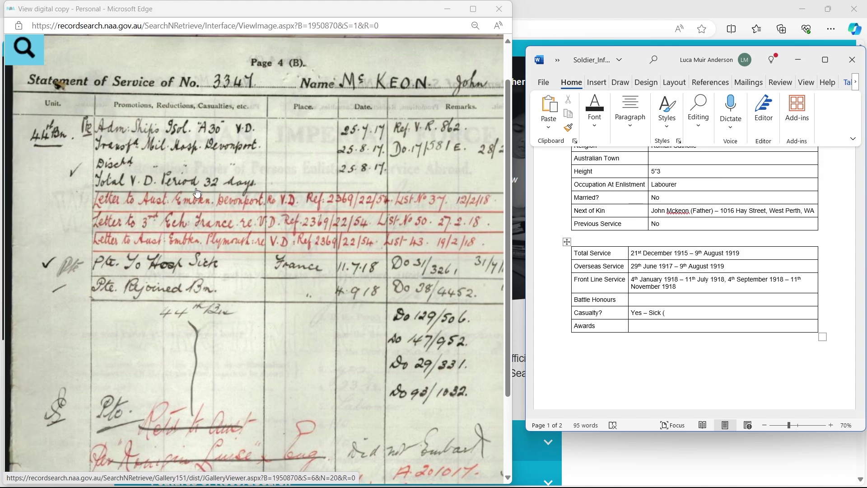
# Complete the Casualty row's sickness details with "1 Month, Venerial Disease, July 1917), (2 Months, July 1918)"
pyautogui.write('1 Month, Venerial Disease, July')
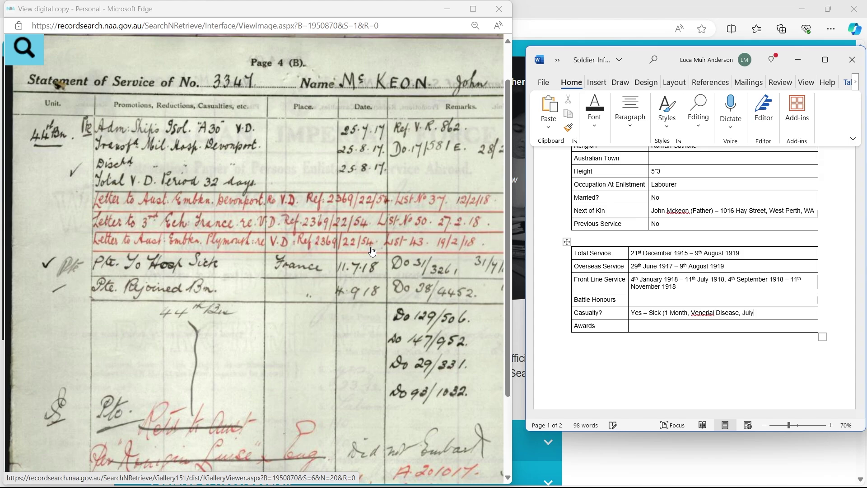
pyautogui.write('917), (2 M')
pyautogui.write('onths,')
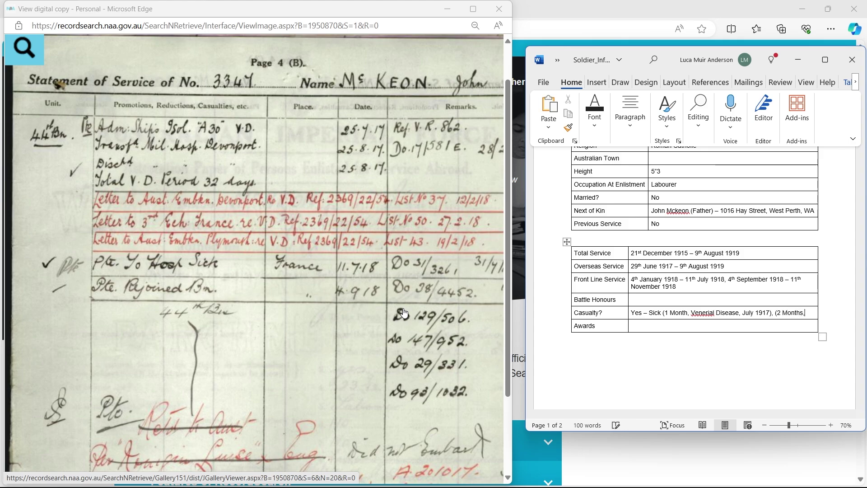
pyautogui.write(' July 1918')
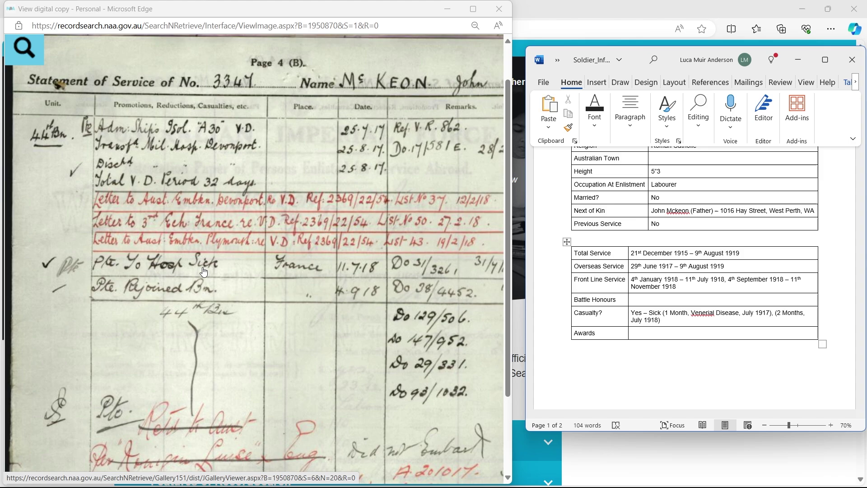
# Check the soldier's rank in the entries on page 6 and add "Private" before the name in the first table
pyautogui.scroll(-1, 265, 282)
pyautogui.scroll(-1, 264, 282)
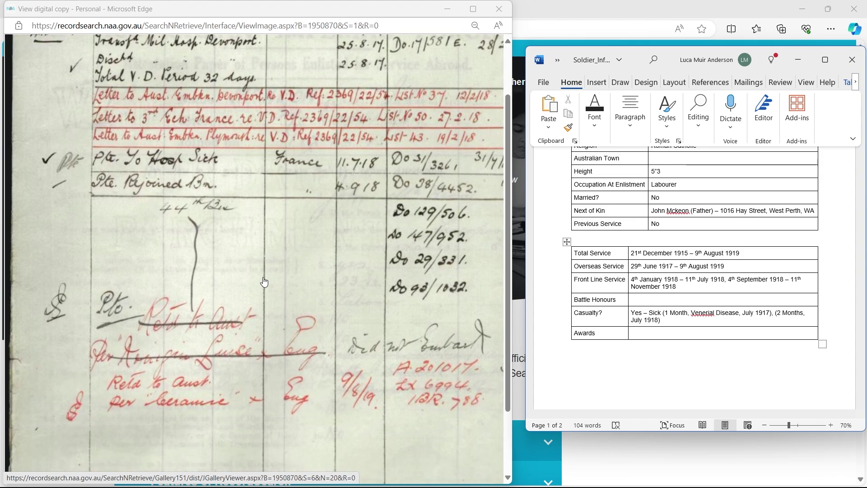
pyautogui.click(264, 283)
pyautogui.scroll(4, 660, 211)
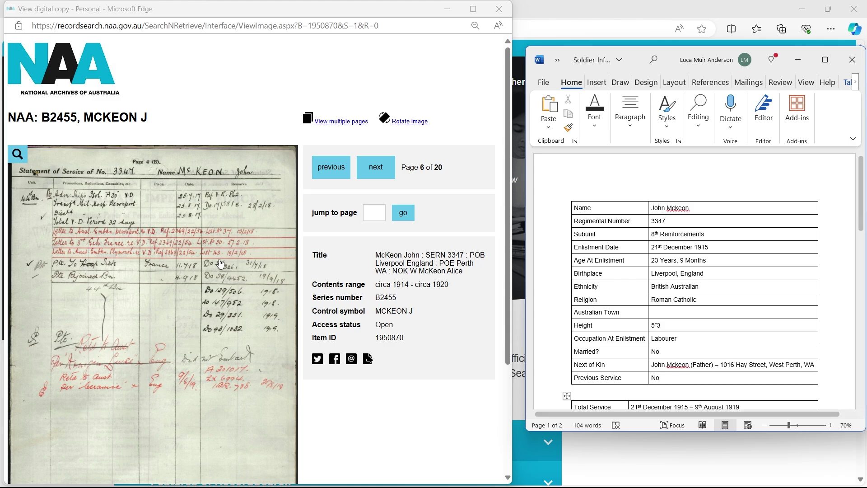
pyautogui.click(44, 331)
pyautogui.scroll(-2, 121, 352)
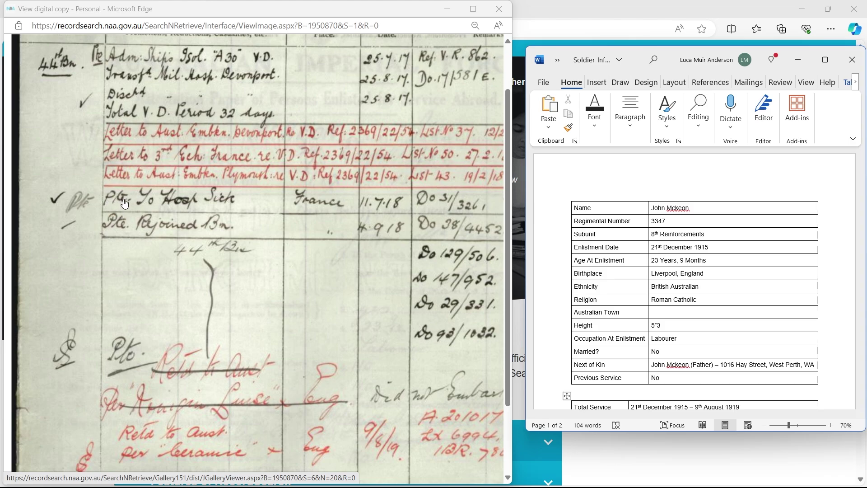
pyautogui.click(653, 210)
pyautogui.write('Private')
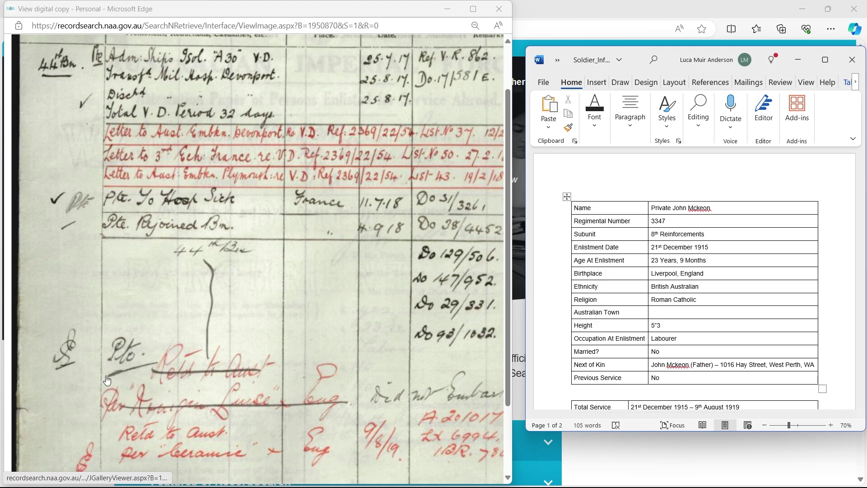
pyautogui.click(126, 342)
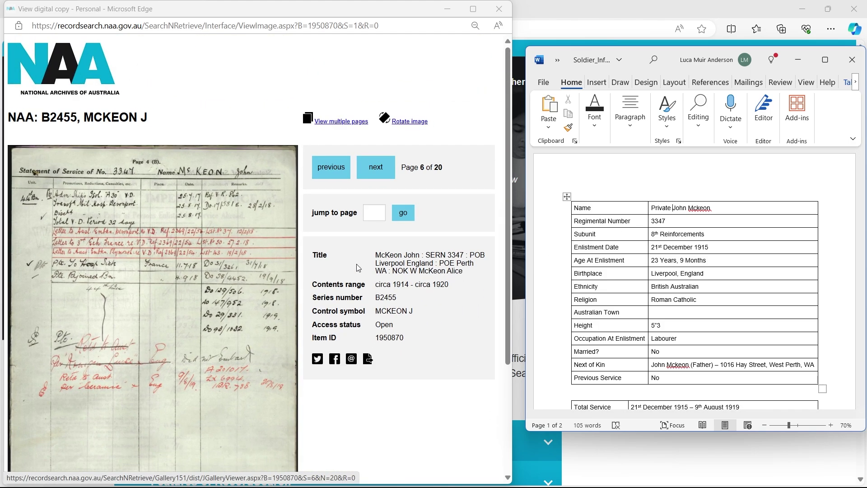
pyautogui.scroll(-1, 700, 306)
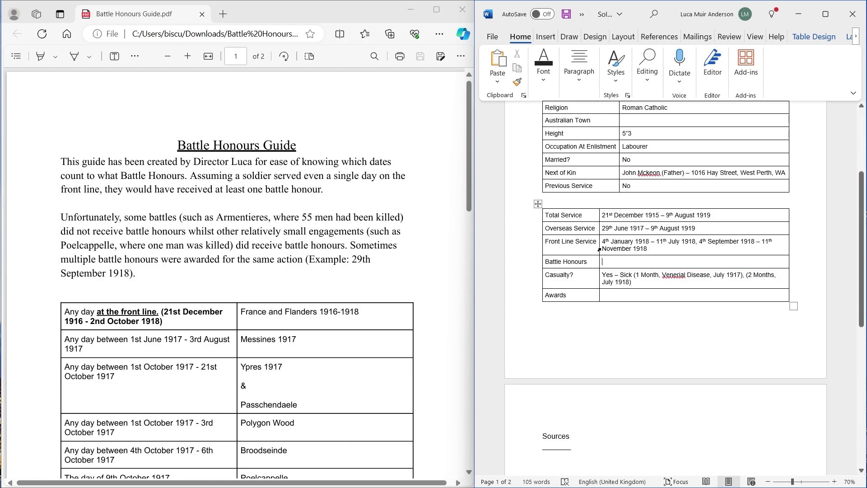
# Check the Front Line Service dates against the Battle Honours Guide and copy "France and Flanders 1916-1918" into the Battle Honours row
pyautogui.moveTo(604, 242); pyautogui.dragTo(705, 241)
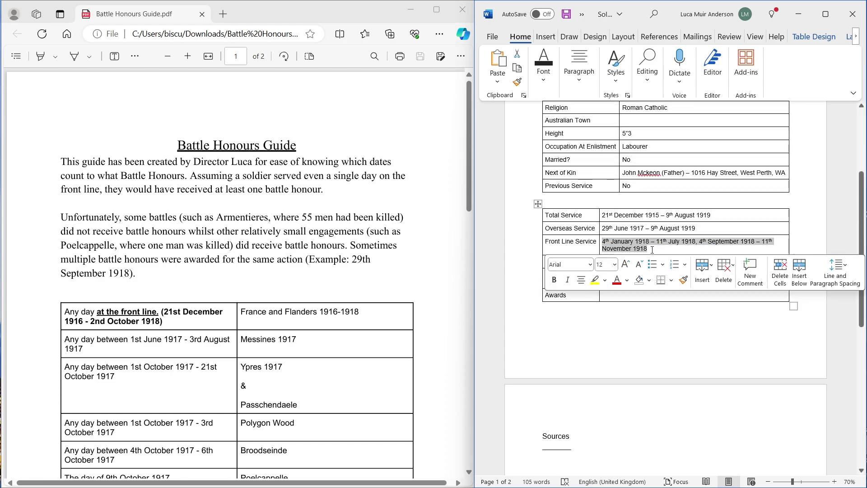
pyautogui.click(629, 244)
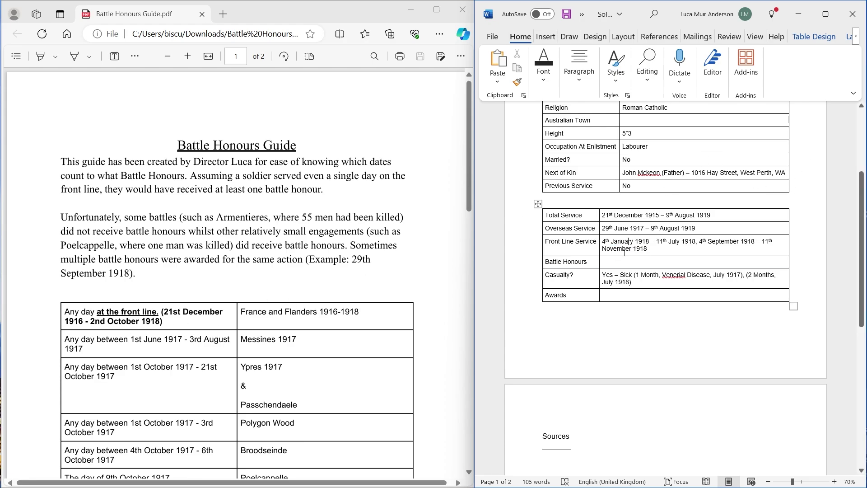
pyautogui.click(613, 248)
pyautogui.click(606, 242)
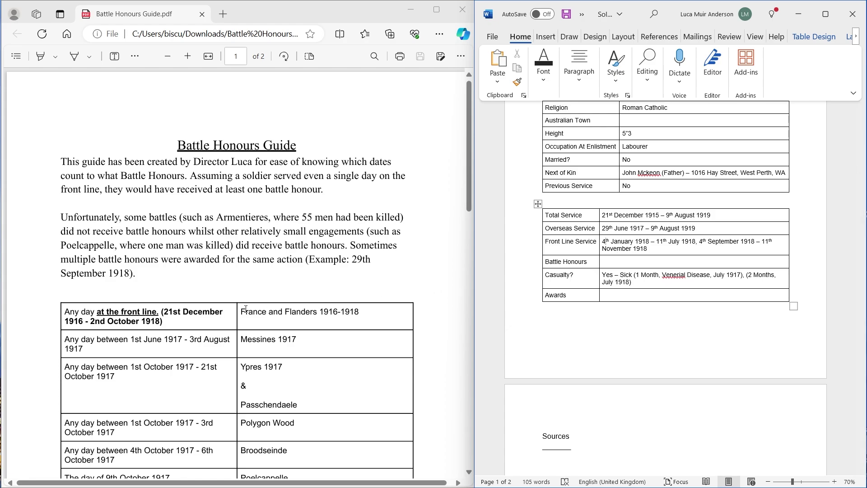
pyautogui.moveTo(241, 312); pyautogui.dragTo(360, 312)
pyautogui.hotkey('ctrl', 'c')
pyautogui.click(388, 272)
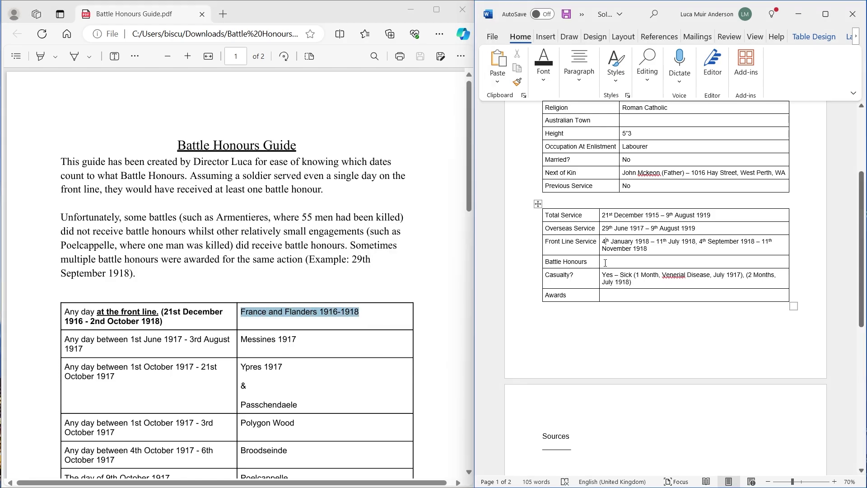
pyautogui.hotkey('ctrl', 'v')
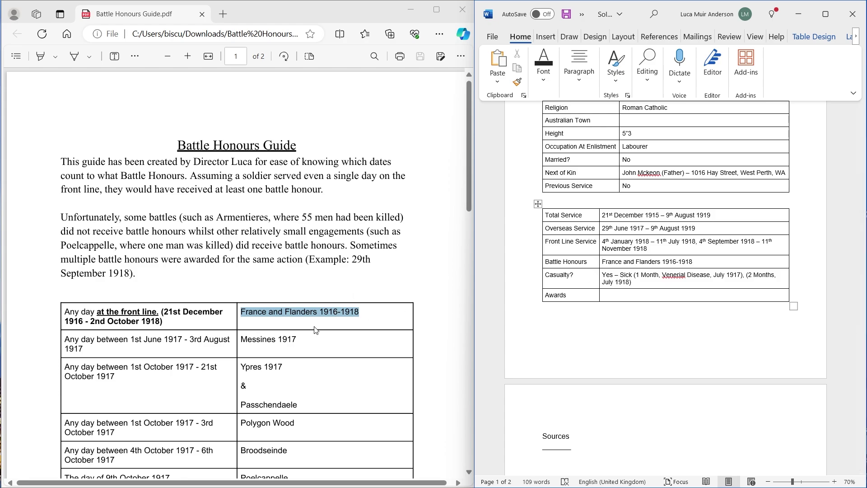
# Complete the Battle Honours row as "7: Somme 1918, Ancre 1918, Hamel, Mont. St. Quentin, Hindenburg Line, St. Quentin Canal, France and Flanders 1916-1918"
pyautogui.scroll(-2, 213, 388)
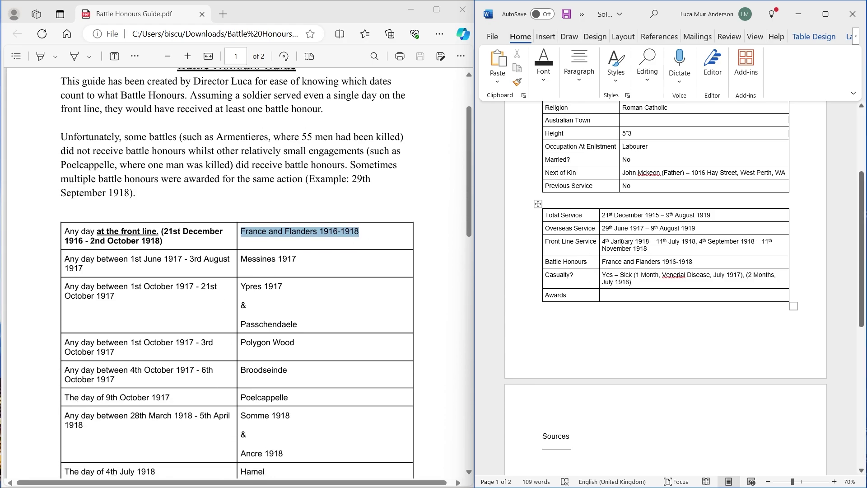
pyautogui.moveTo(603, 242); pyautogui.dragTo(643, 247)
pyautogui.click(631, 242)
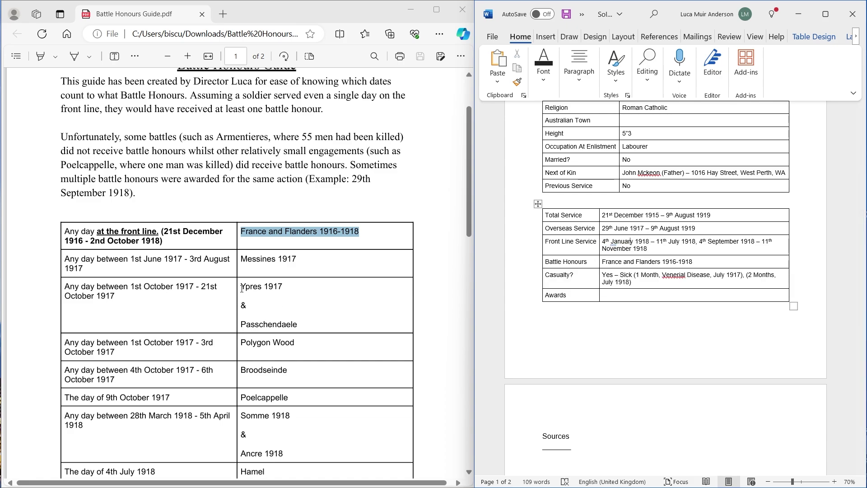
pyautogui.scroll(-3, 170, 294)
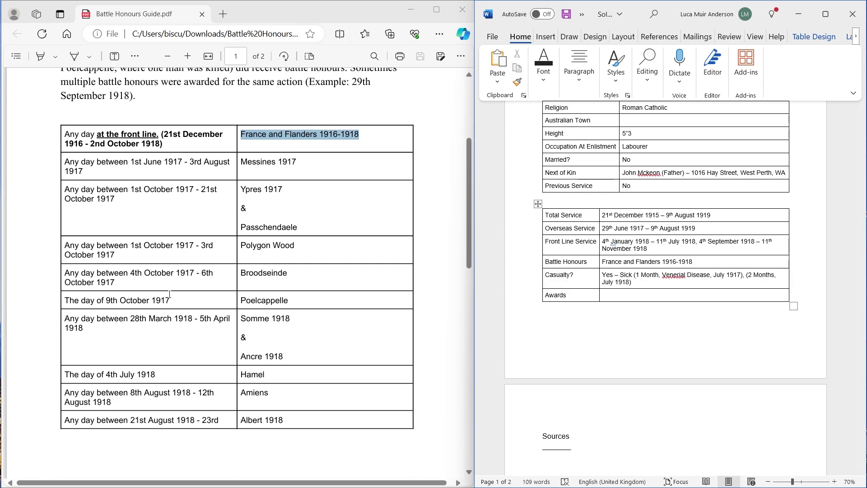
pyautogui.scroll(-1, 169, 294)
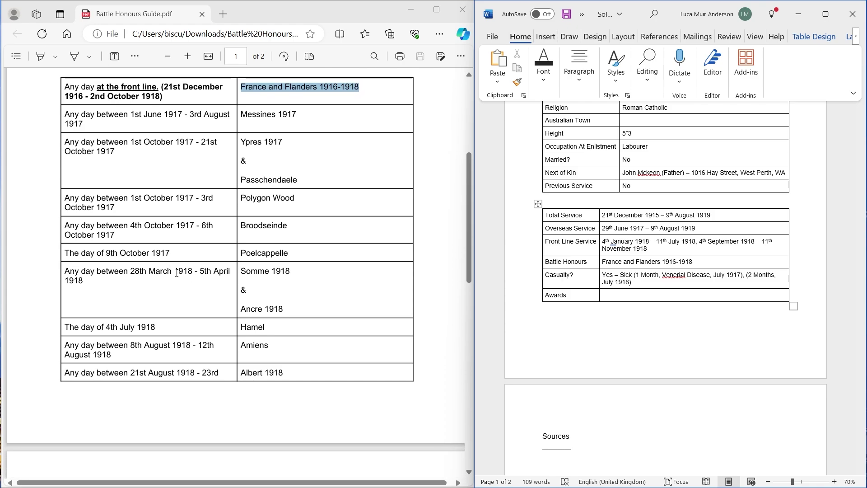
pyautogui.moveTo(252, 278); pyautogui.dragTo(294, 311)
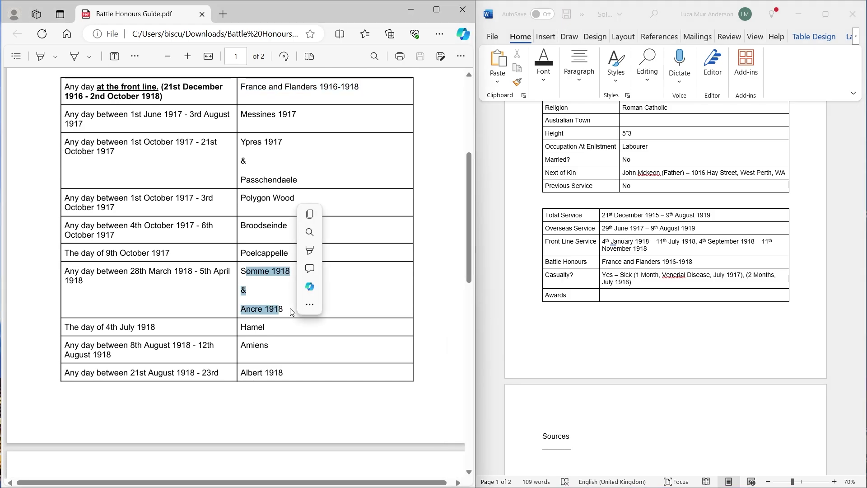
pyautogui.click(249, 302)
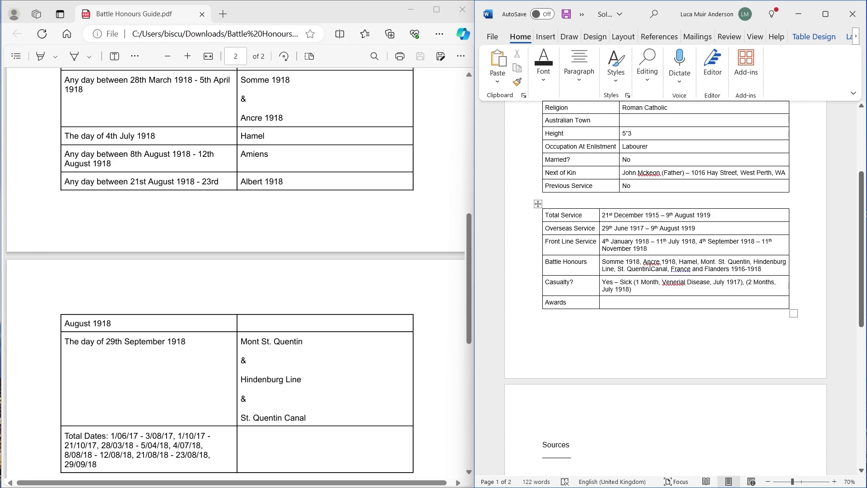
pyautogui.click(604, 262)
pyautogui.write('7:')
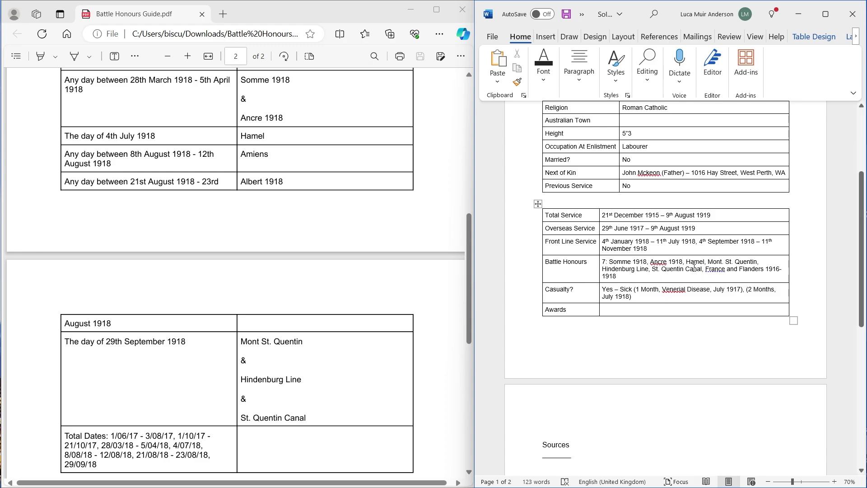
# Switch to the Honours and Awards Guide and check the criteria for the 1914-1915 Star and the medals for 28 days overseas
pyautogui.hotkey('alt', 'Tab')
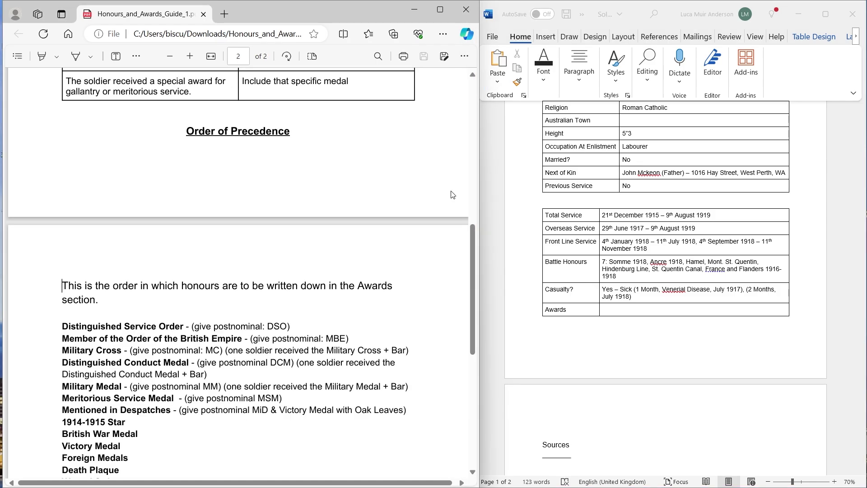
pyautogui.scroll(5, 356, 189)
pyautogui.scroll(3, 355, 189)
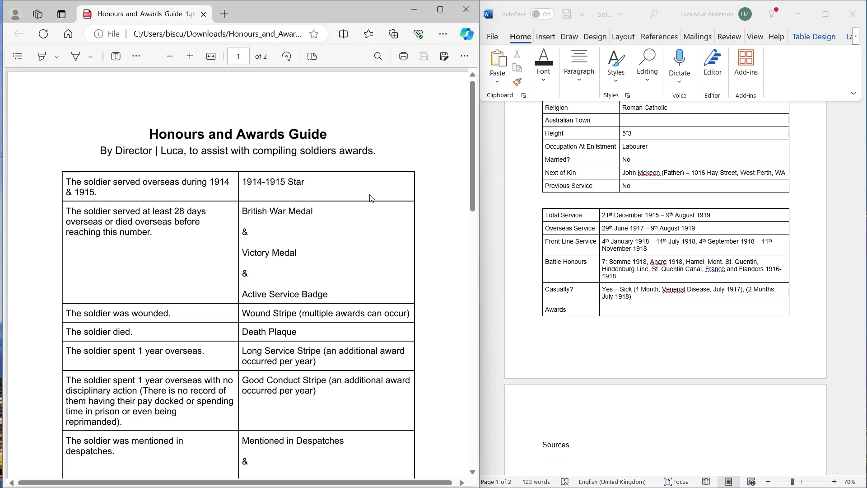
pyautogui.click(617, 312)
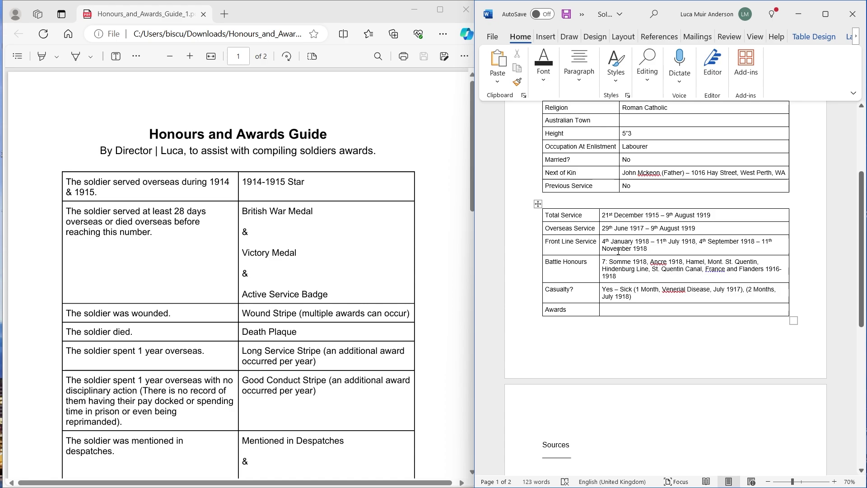
pyautogui.moveTo(161, 182); pyautogui.dragTo(117, 181)
pyautogui.click(267, 191)
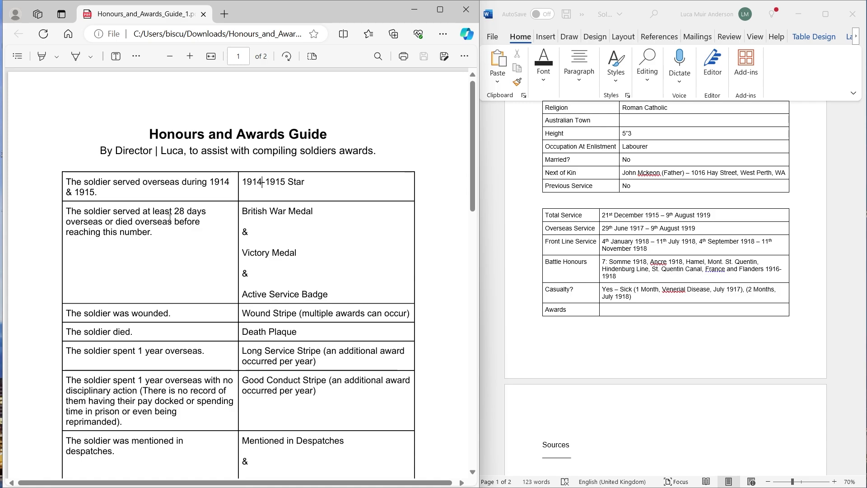
pyautogui.moveTo(251, 212); pyautogui.dragTo(341, 292)
pyautogui.click(287, 262)
# Check the guide's criteria for the Long Service Stripe and the Good Conduct Stripe against the soldier's overseas service
pyautogui.scroll(-2, 285, 249)
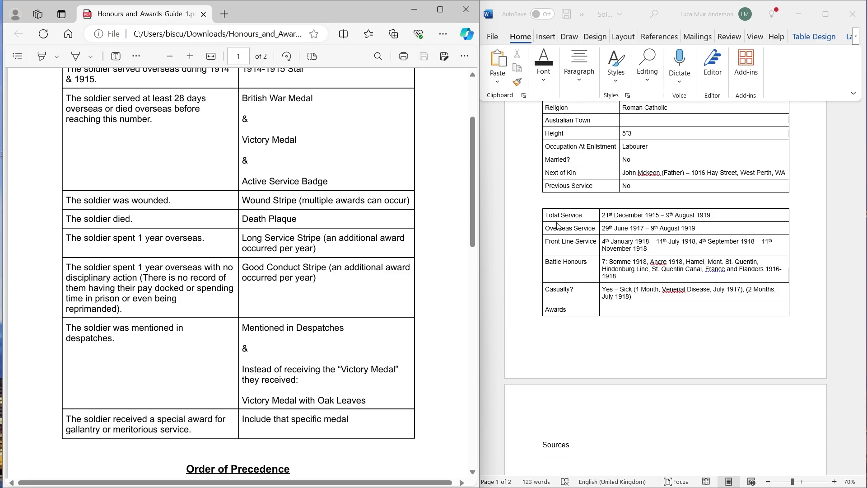
pyautogui.moveTo(278, 238); pyautogui.dragTo(321, 239)
pyautogui.click(280, 249)
pyautogui.moveTo(144, 278); pyautogui.dragTo(206, 278)
pyautogui.click(208, 270)
pyautogui.scroll(-2, 171, 298)
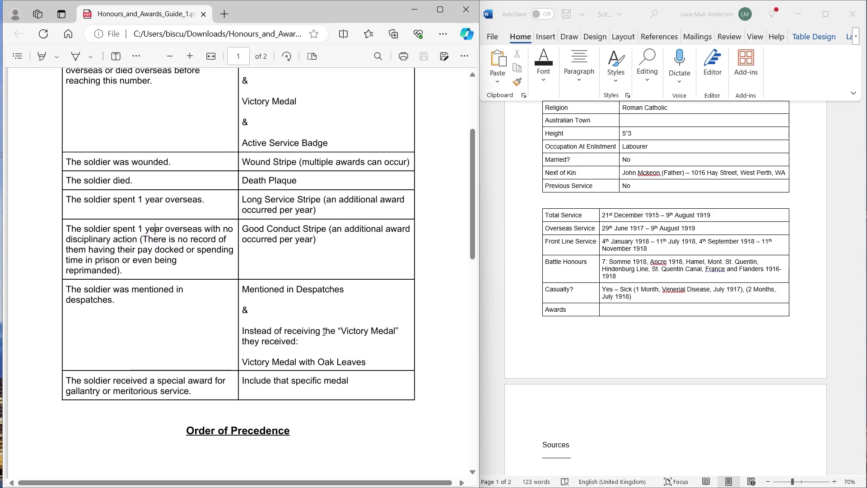
# Following the guide's Order of Precedence, fill the Awards row with "Distinguished Service Order, 2x Long Service Stripes"
pyautogui.scroll(-5, 282, 304)
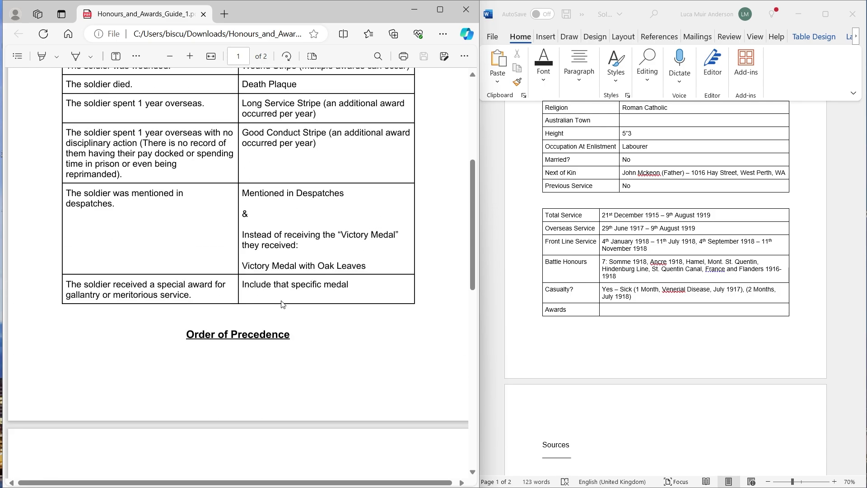
pyautogui.scroll(-15, 282, 304)
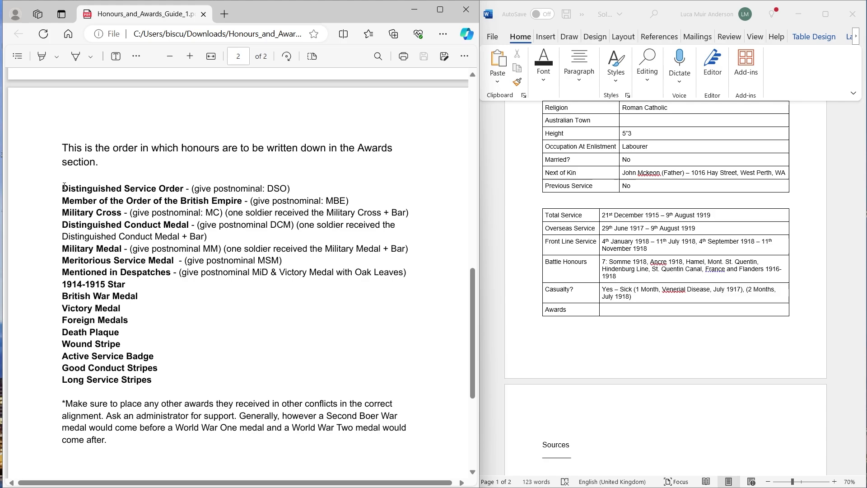
pyautogui.moveTo(65, 186); pyautogui.dragTo(195, 190)
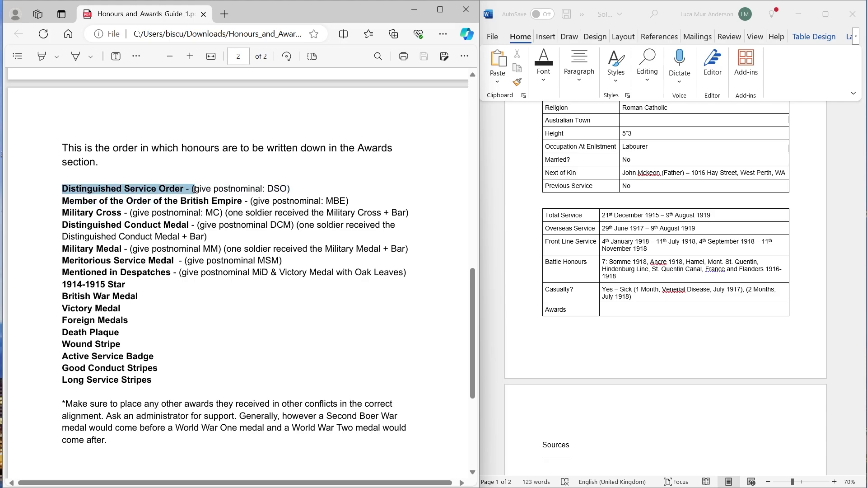
pyautogui.click(618, 311)
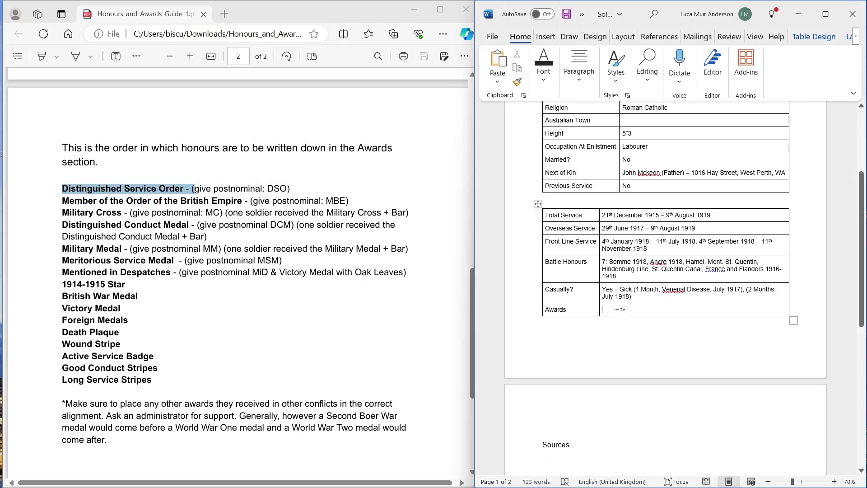
pyautogui.write('Dis')
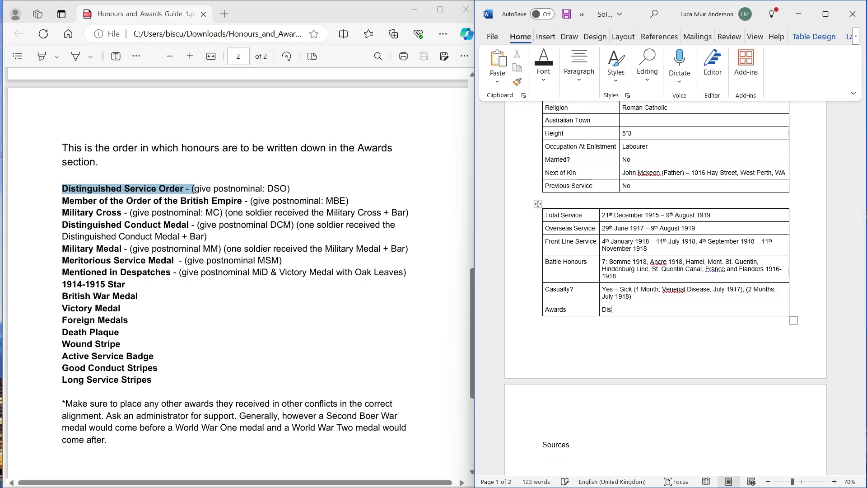
pyautogui.write('tingh')
pyautogui.write('ished Service Order, 2x Long Service St')
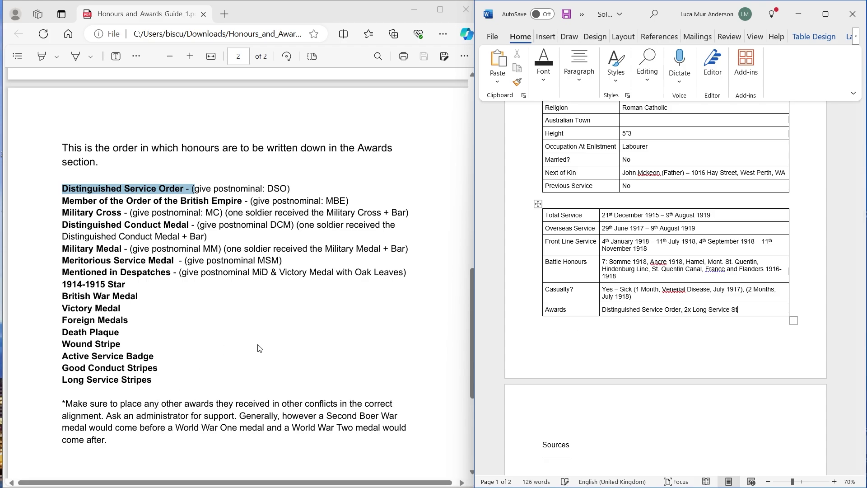
pyautogui.write('ripes')
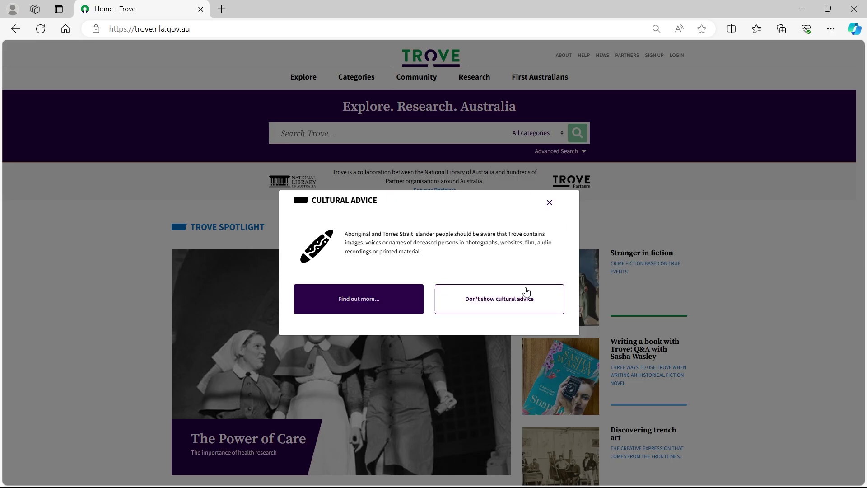
# On the Trove website, dismiss the cultural advice notice and search for a soldier's first and last name in quotation marks
pyautogui.click(524, 294)
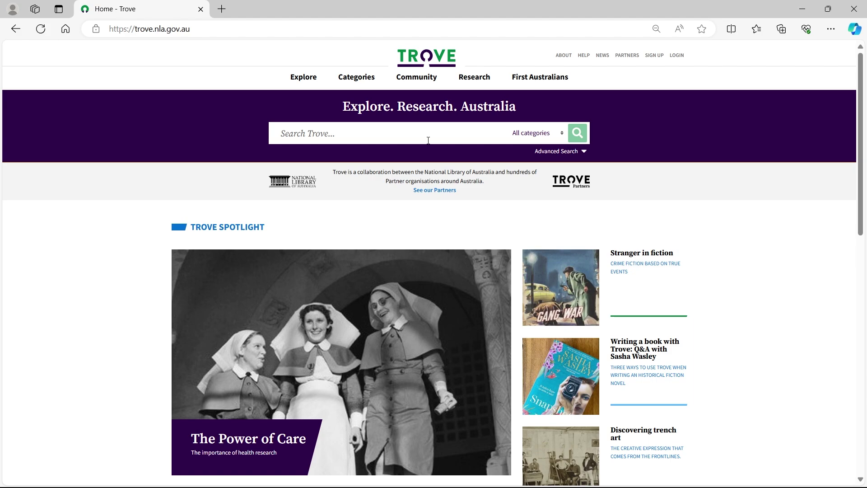
pyautogui.click(371, 135)
pyautogui.write('"')
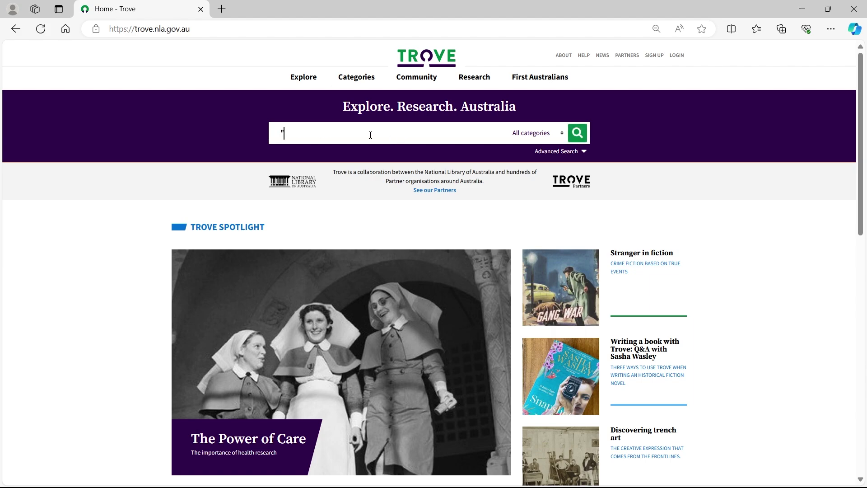
pyautogui.write('A')
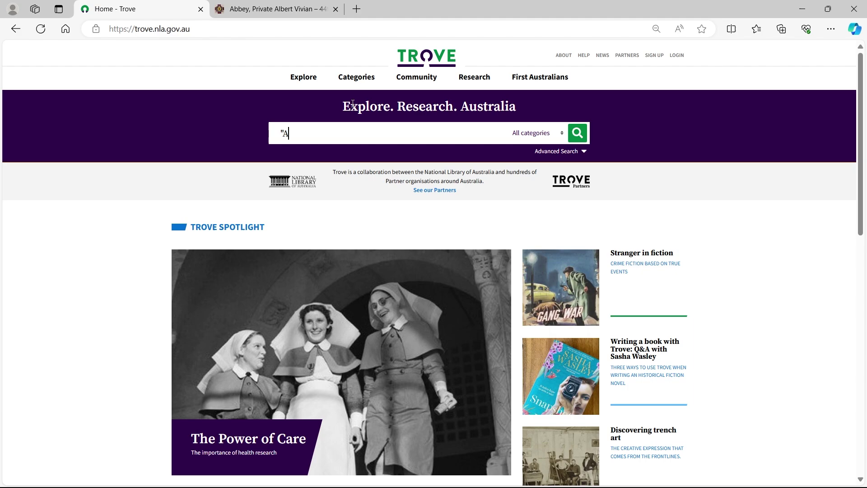
pyautogui.write('lbert Abbey')
pyautogui.write('"')
pyautogui.press('Return')
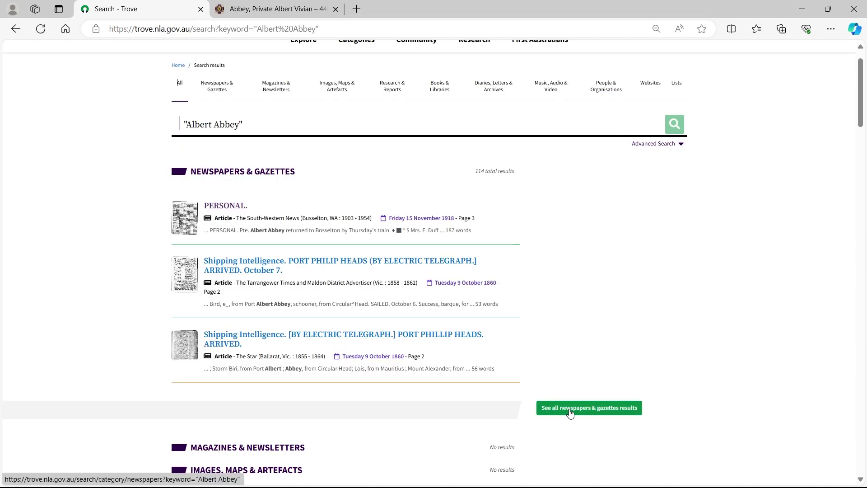
# Show all newspapers and gazettes results, limit the place to Western Australia and expand the list of date ranges
pyautogui.click(604, 410)
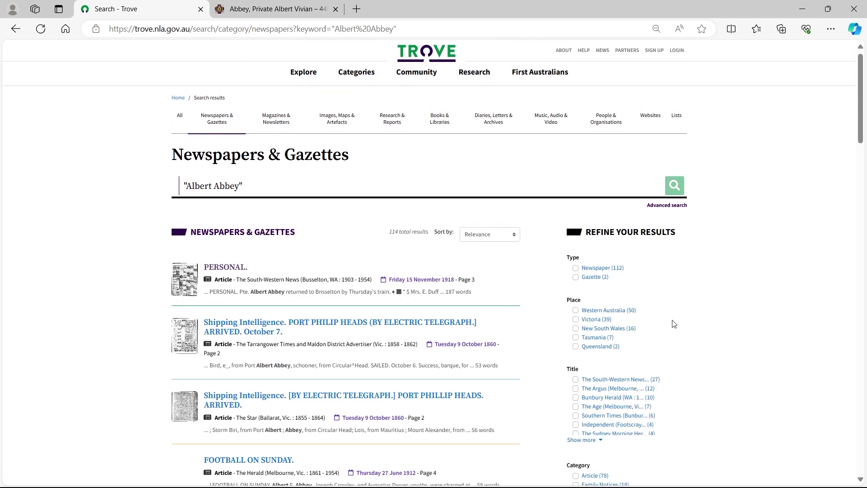
pyautogui.scroll(-2, 596, 213)
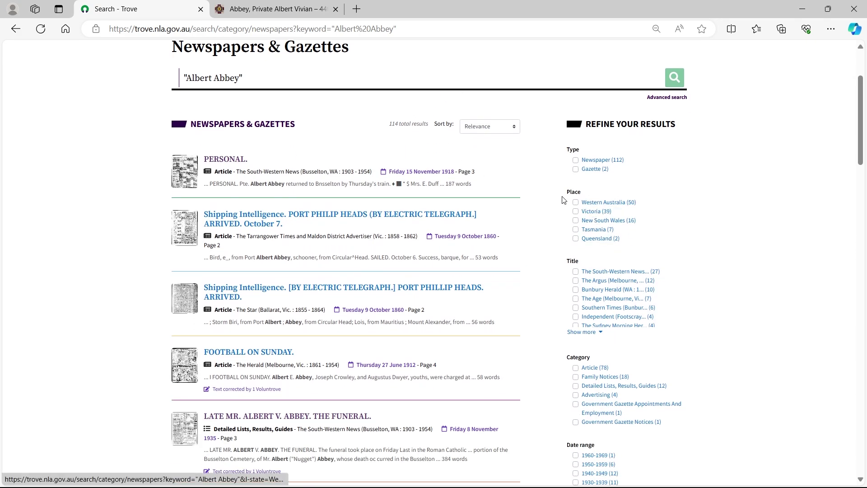
pyautogui.click(620, 203)
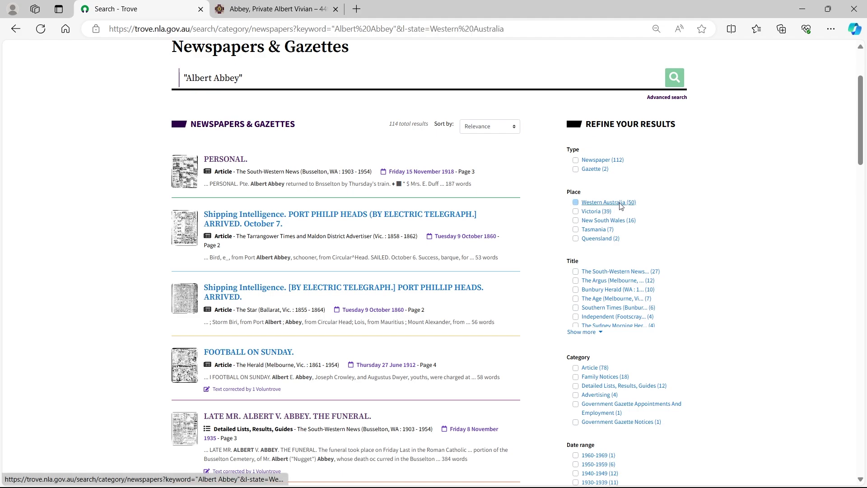
pyautogui.scroll(-3, 618, 253)
pyautogui.scroll(-2, 618, 257)
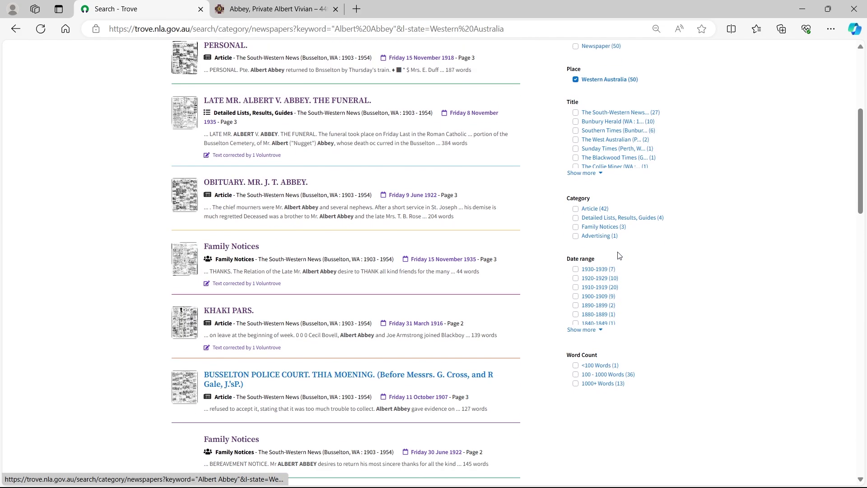
pyautogui.click(592, 324)
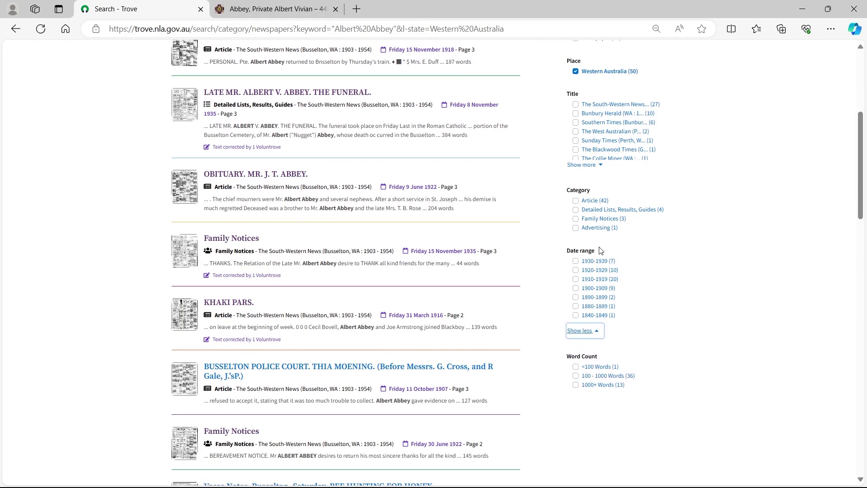
pyautogui.scroll(1, 626, 305)
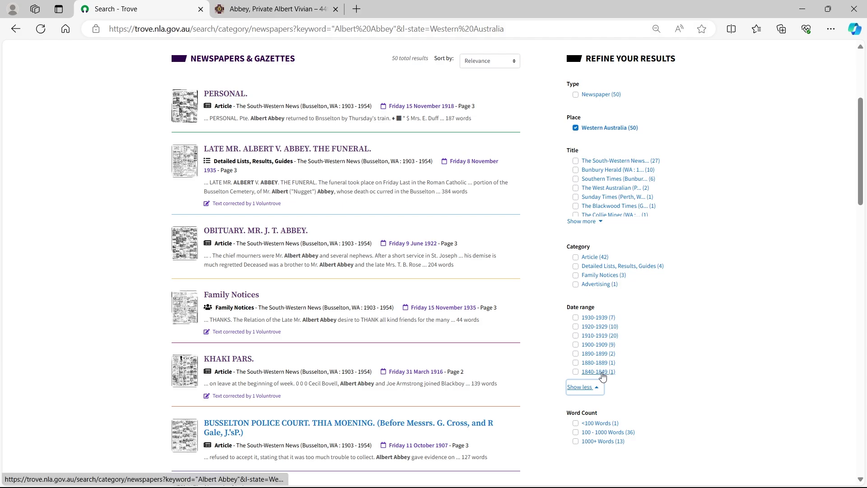
# Sort the Western Australian newspaper results from earliest to latest date and browse the articles listed
pyautogui.scroll(3, 456, 307)
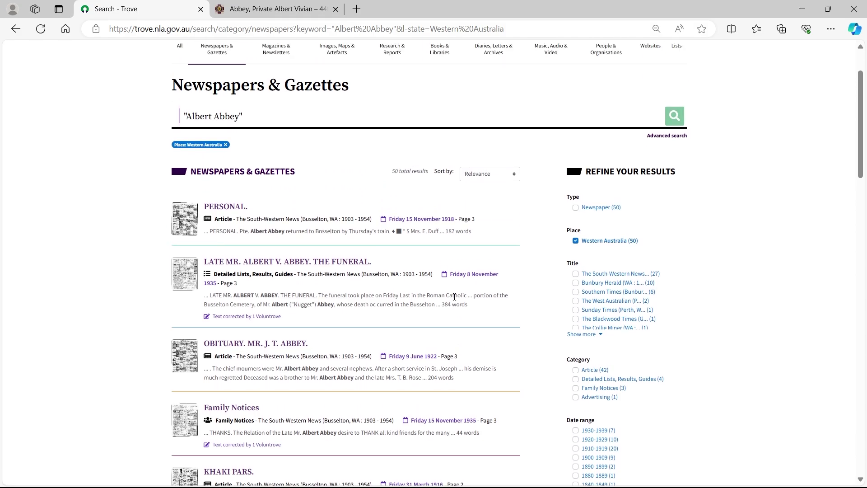
pyautogui.click(490, 172)
pyautogui.click(489, 204)
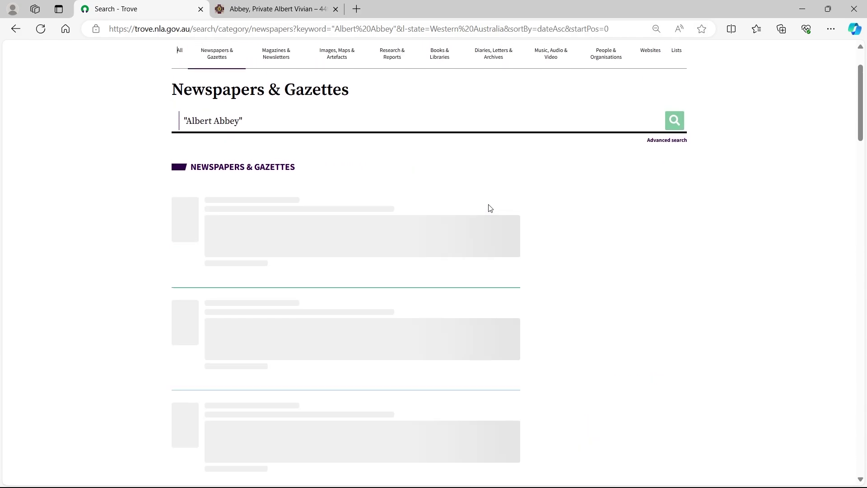
pyautogui.scroll(-5, 503, 229)
pyautogui.scroll(-2, 503, 254)
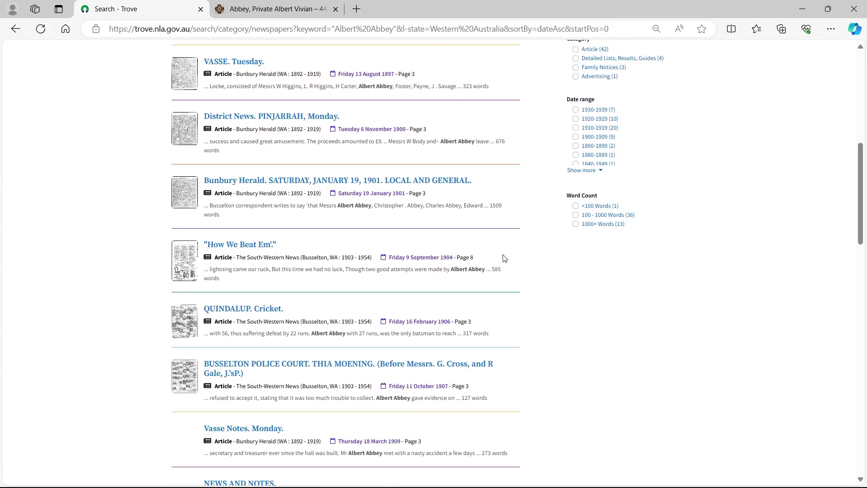
pyautogui.scroll(1, 524, 261)
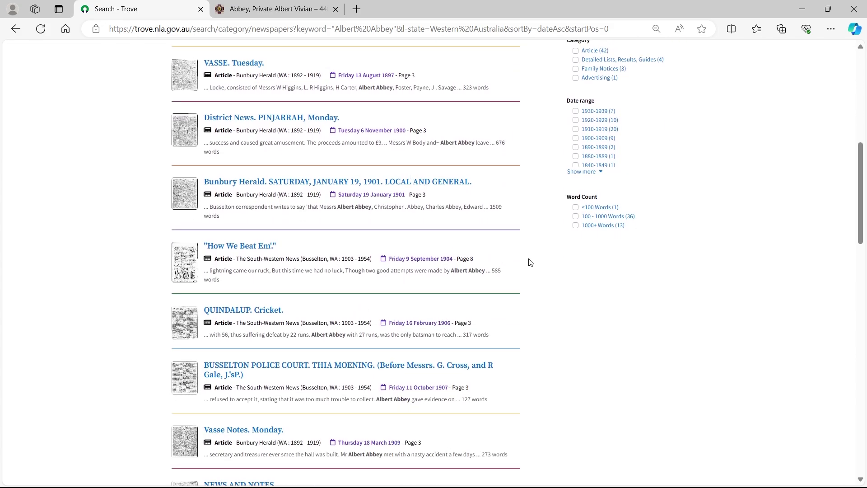
pyautogui.scroll(-2, 509, 273)
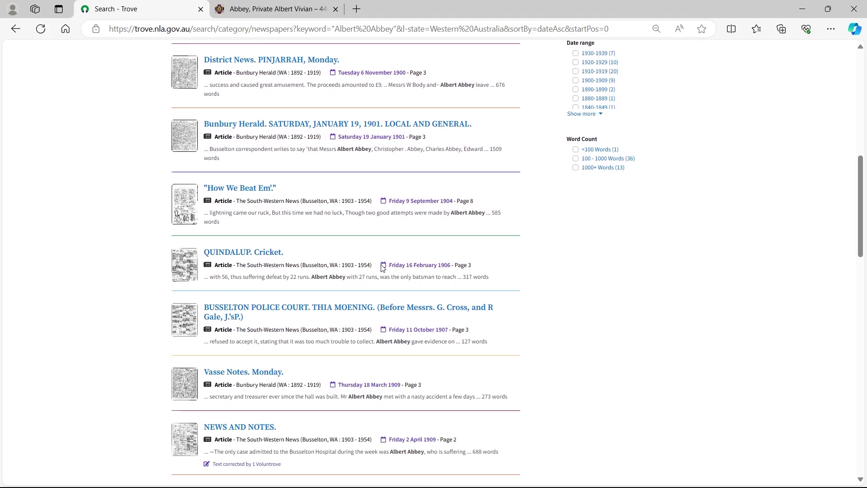
# Browse the dated results, open the "Vasse Notes" article of 8 April 1909 in a new tab and view its page scan
pyautogui.scroll(-1, 366, 372)
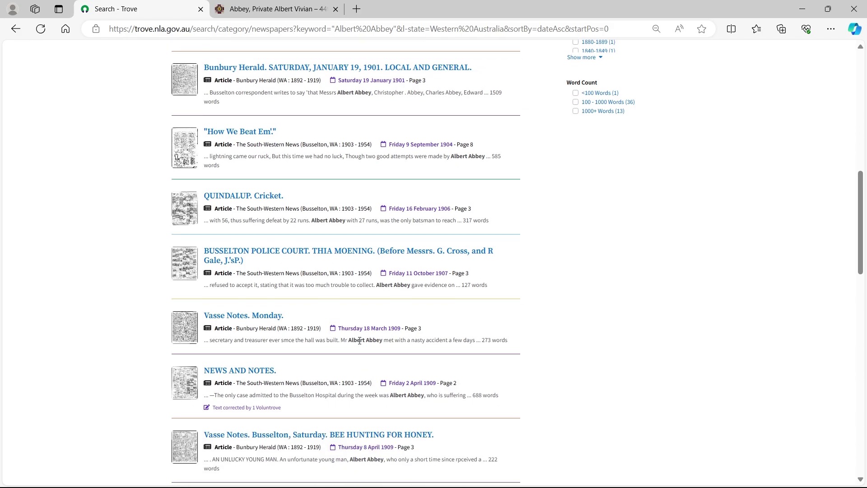
pyautogui.scroll(-2, 409, 337)
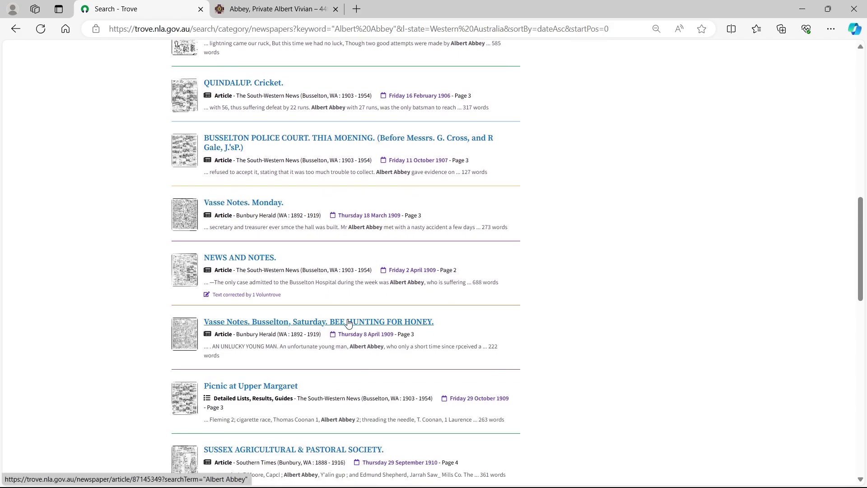
pyautogui.rightClick(335, 324)
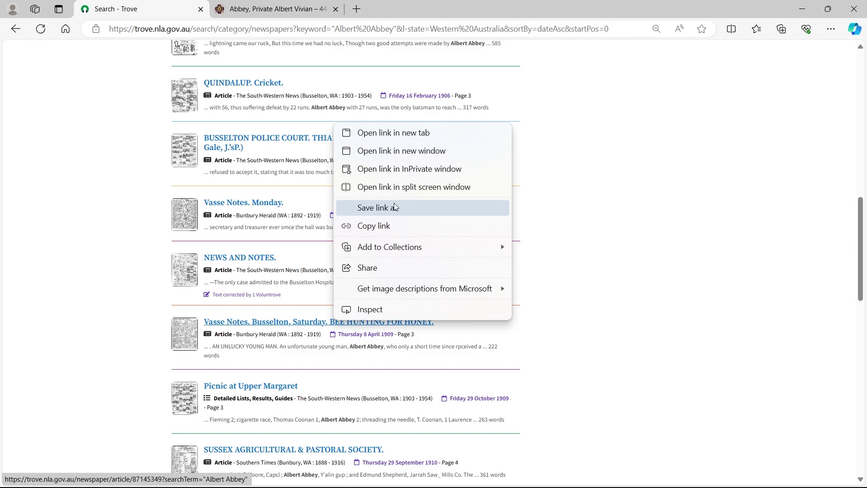
pyautogui.click(369, 131)
pyautogui.click(278, 10)
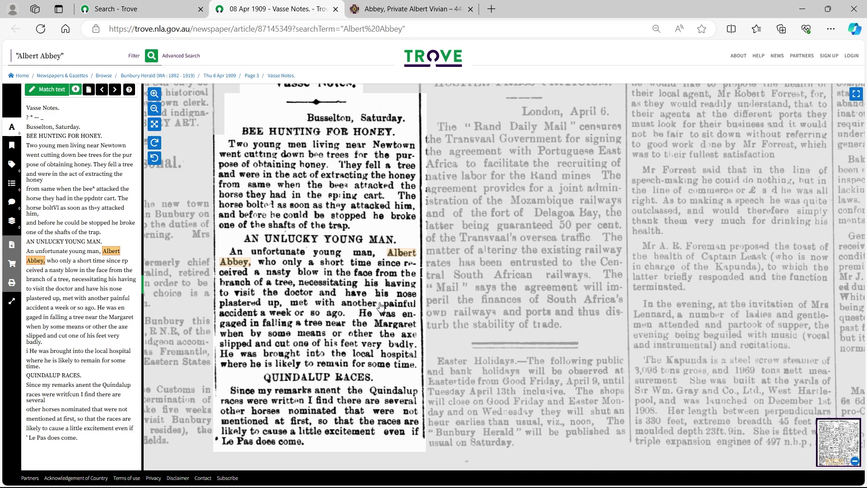
pyautogui.moveTo(326, 313); pyautogui.dragTo(339, 336)
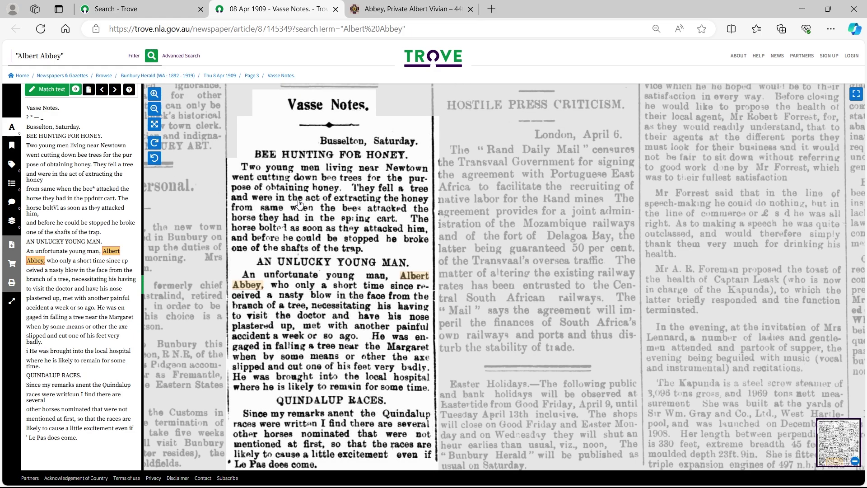
# Switch to the soldier's page on the 44th Battalion Memorial website and read the biography's paragraphs on his community and sporting life
pyautogui.click(409, 9)
pyautogui.scroll(-10, 346, 302)
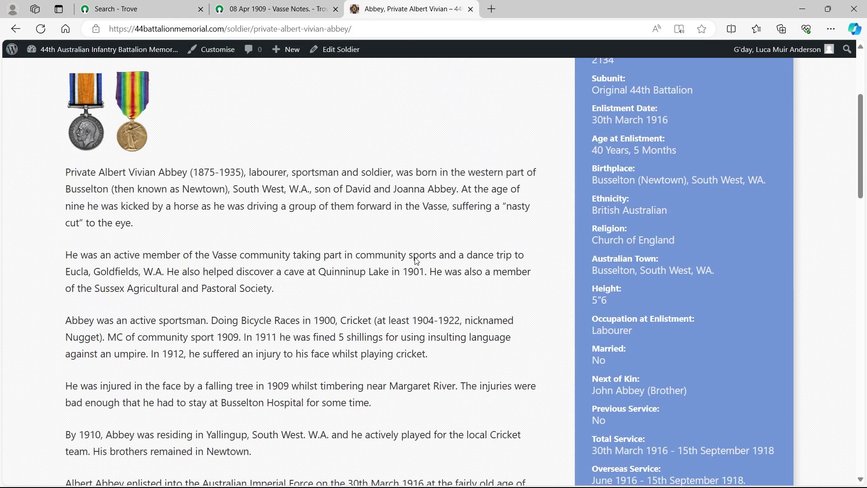
pyautogui.scroll(-5, 346, 304)
pyautogui.scroll(11, 344, 312)
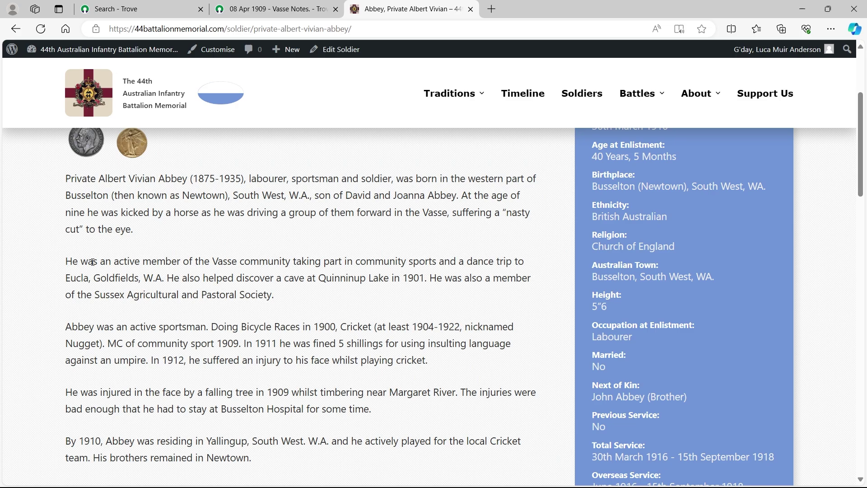
pyautogui.moveTo(93, 262); pyautogui.dragTo(419, 262)
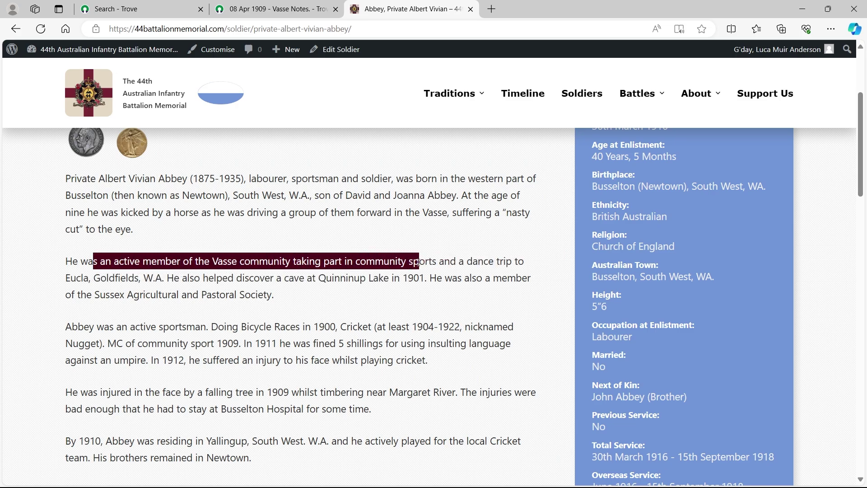
pyautogui.click(496, 261)
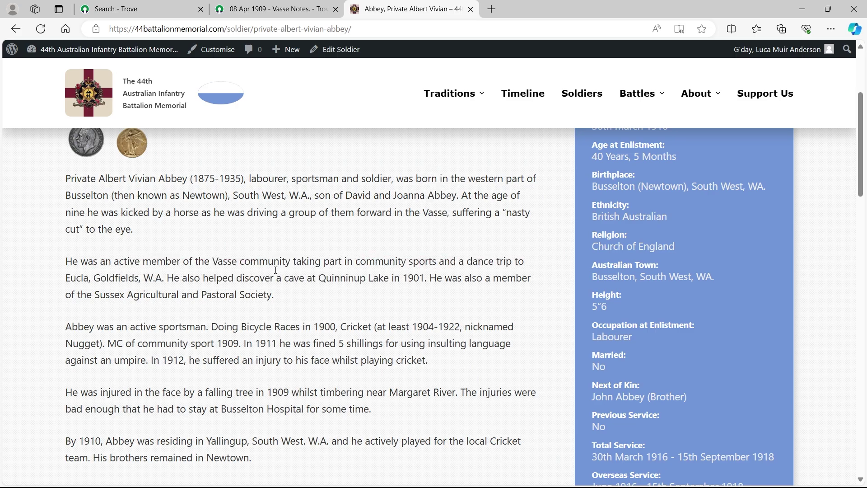
# Return to the Trove article and search for a different, very common first and last name in quotation marks
pyautogui.hotkey('ctrl', 'shift', 'Tab')
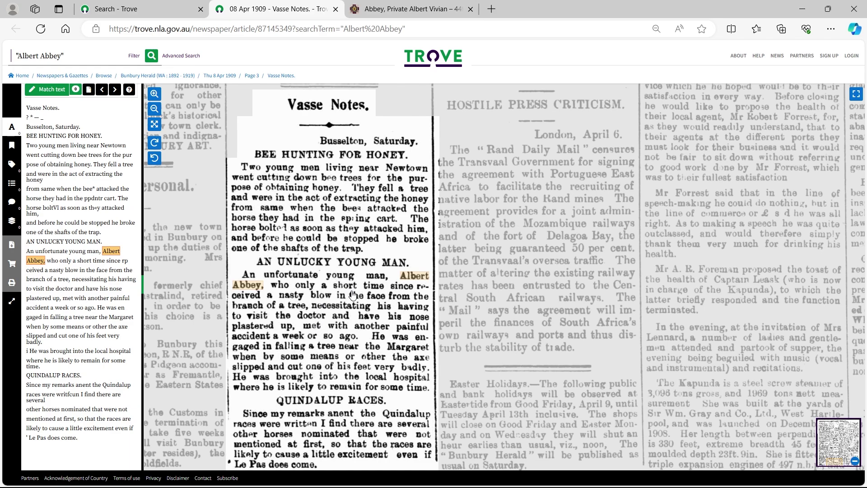
pyautogui.scroll(-1, 339, 247)
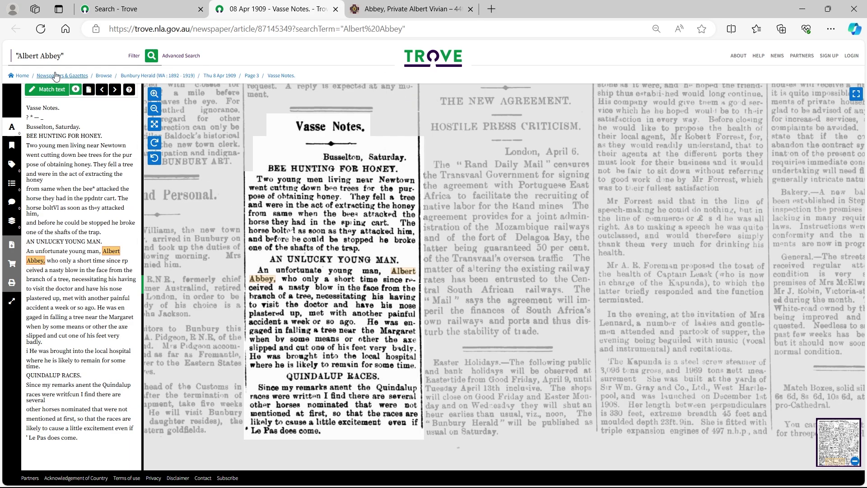
pyautogui.moveTo(63, 56); pyautogui.dragTo(15, 57)
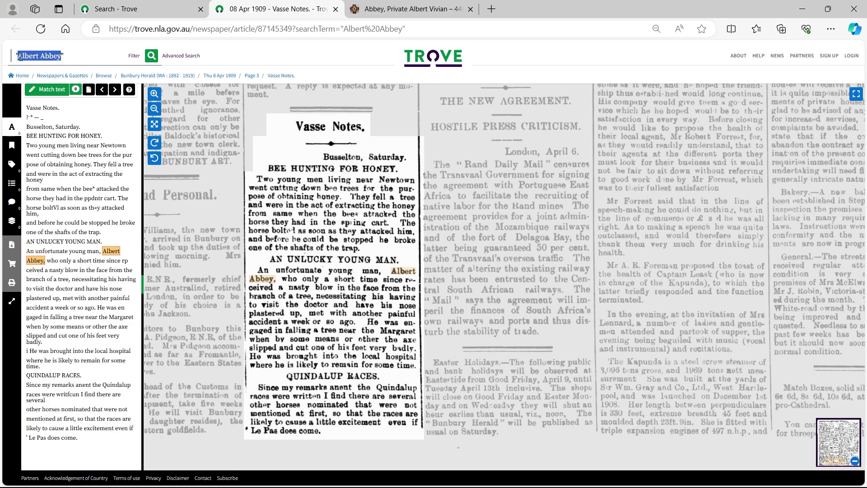
pyautogui.press('BackSpace')
pyautogui.write('"Joh')
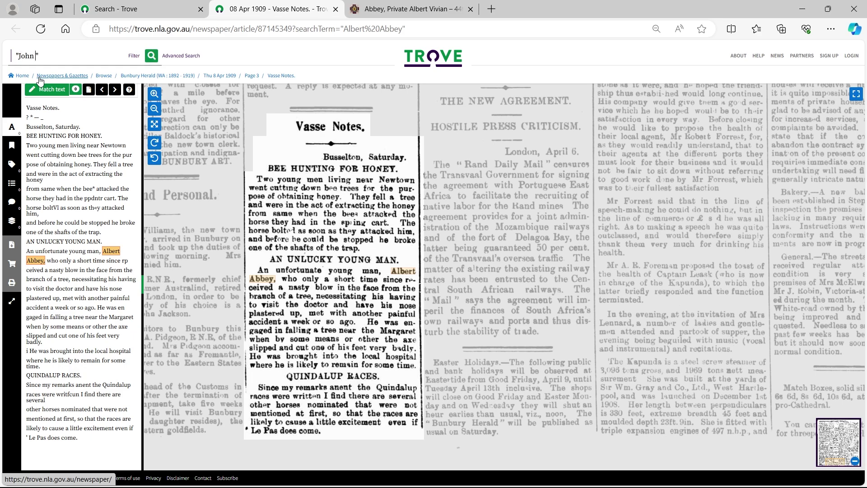
pyautogui.write('n Smith"')
pyautogui.press('Return')
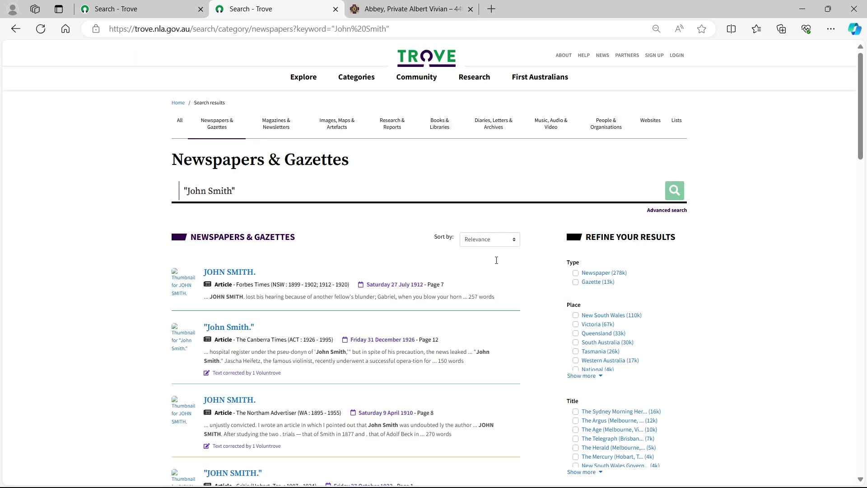
# Check the total number of newspaper results, limit the place to Western Australia and browse the articles listed
pyautogui.moveTo(378, 237); pyautogui.dragTo(431, 240)
pyautogui.click(387, 259)
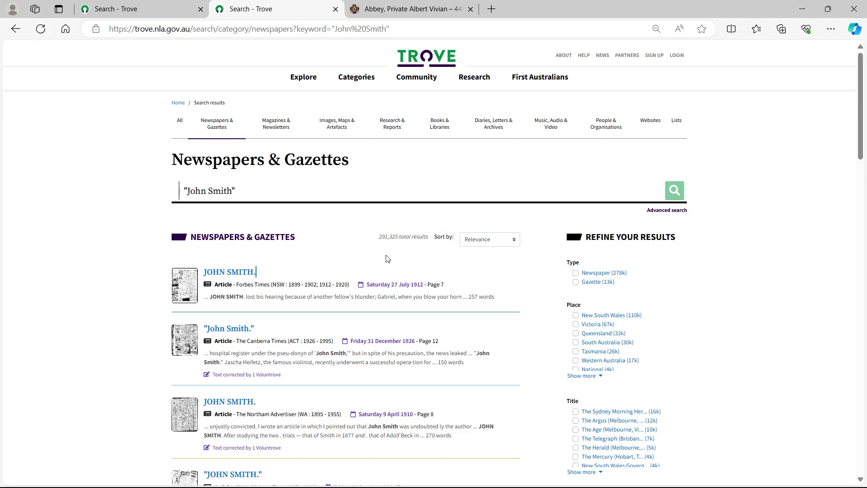
pyautogui.click(611, 361)
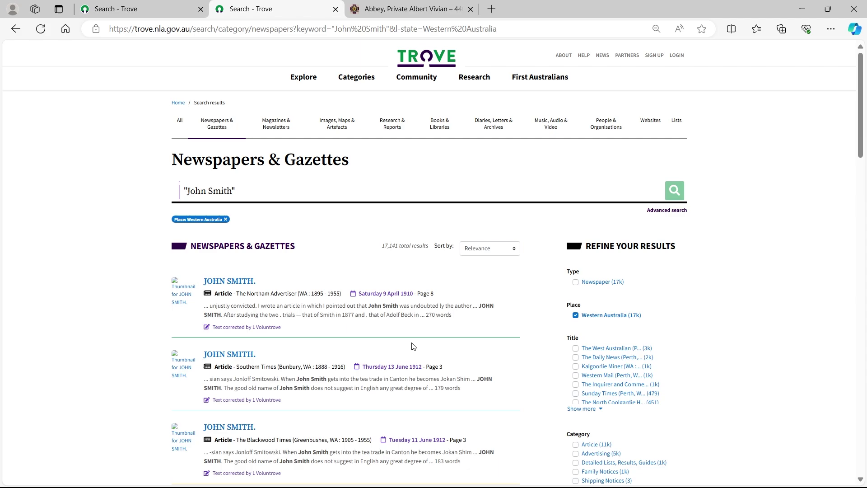
pyautogui.scroll(-5, 413, 346)
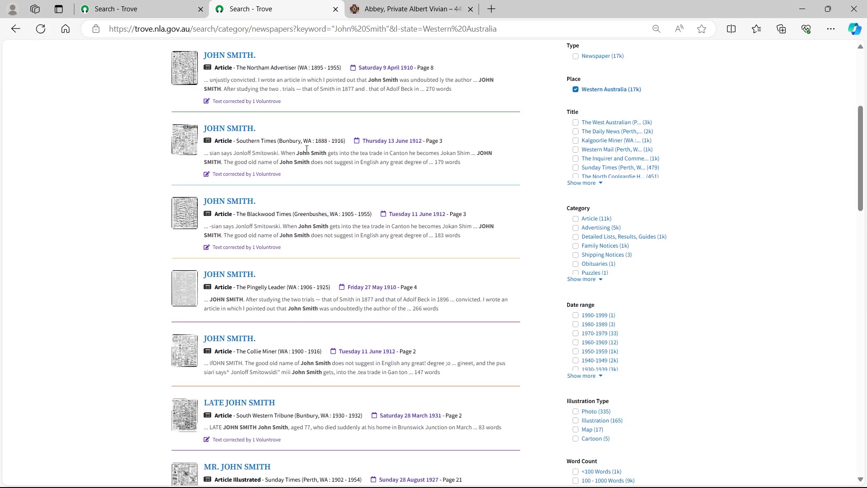
# Open the Southern Times article of 13 June 1912, revisit the results list, and review the article's newspaper title, issue date and page details
pyautogui.click(230, 129)
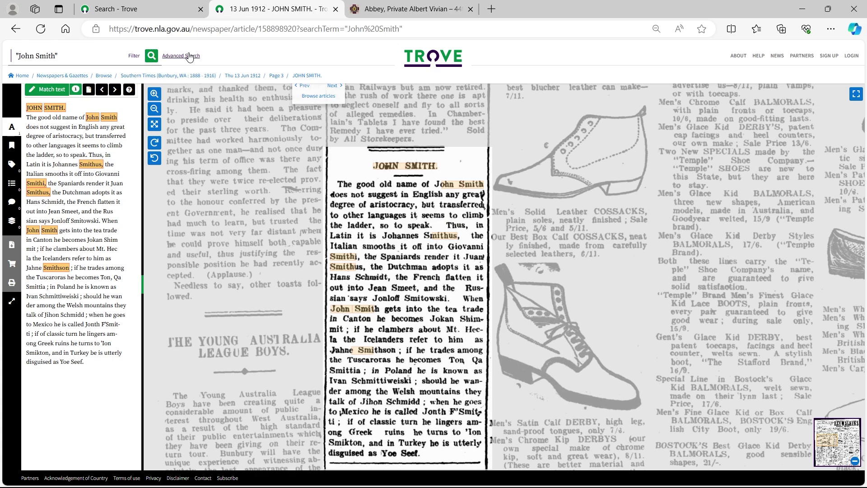
pyautogui.click(16, 28)
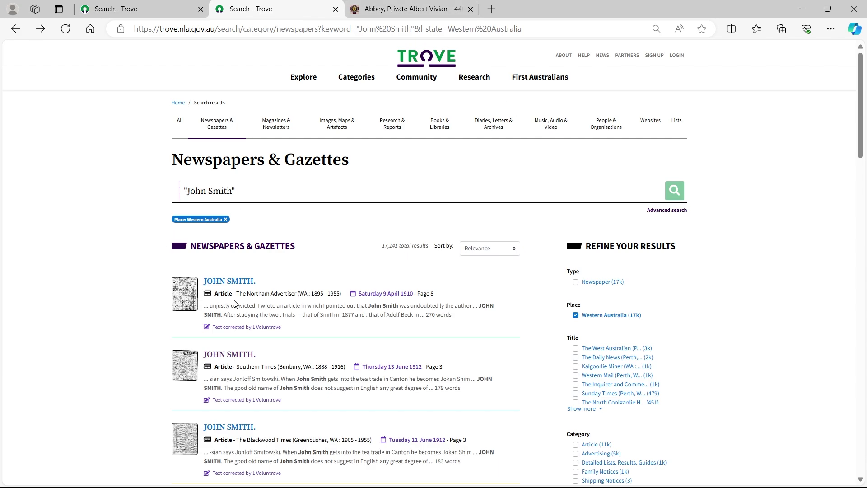
pyautogui.scroll(-7, 290, 336)
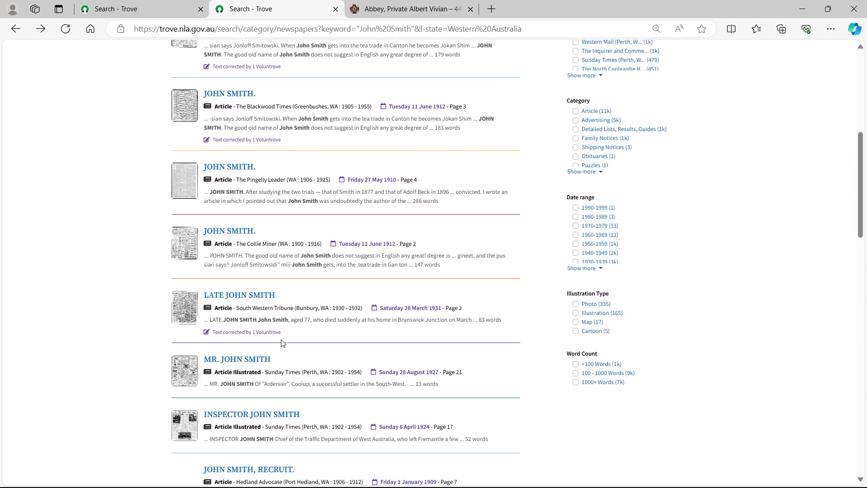
pyautogui.scroll(6, 502, 282)
pyautogui.click(245, 293)
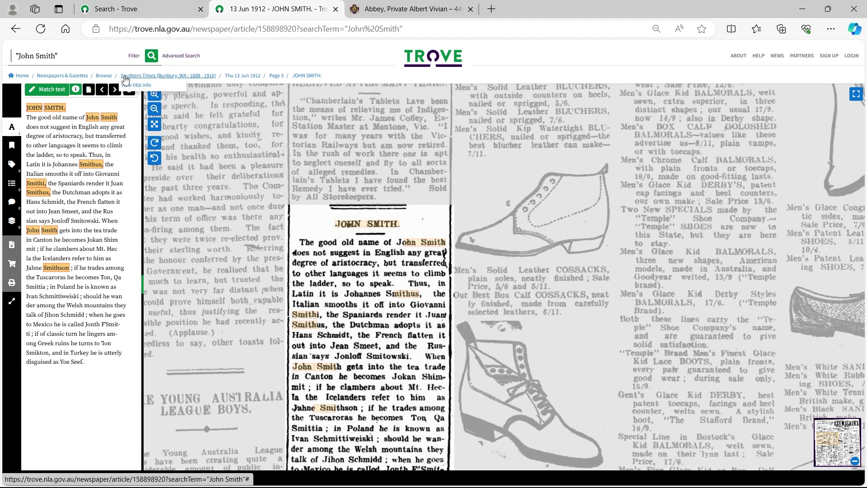
pyautogui.moveTo(232, 80)
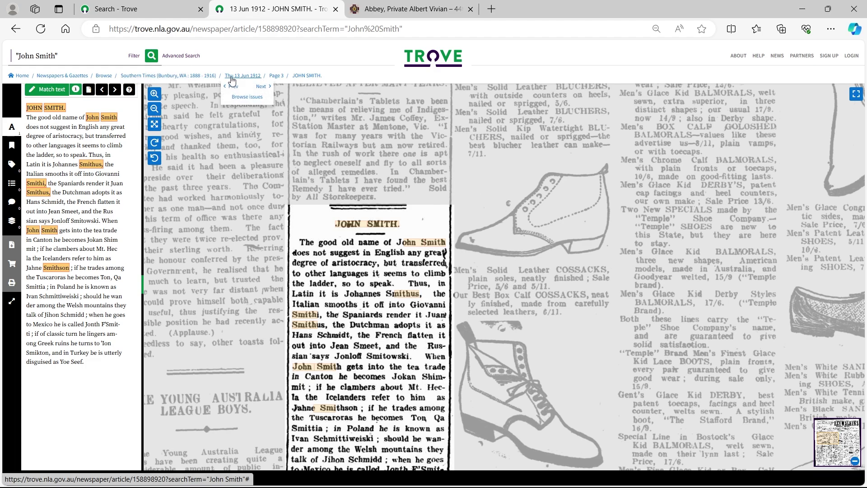
pyautogui.moveTo(276, 80)
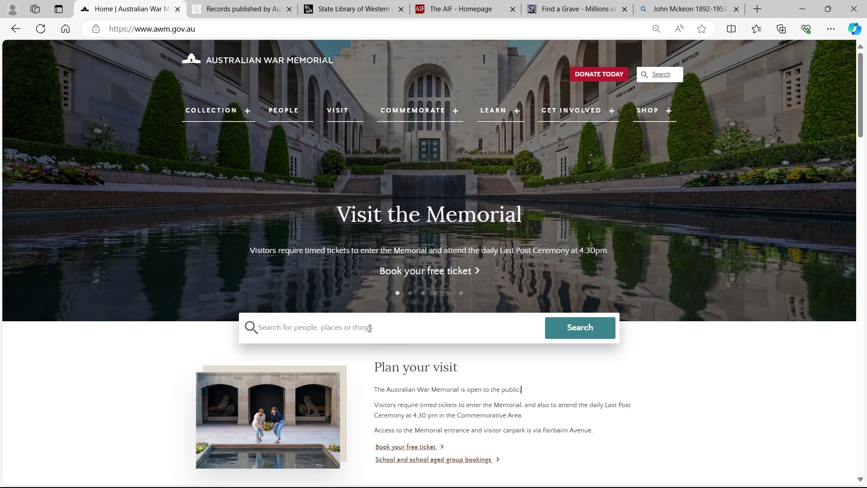
# Search the Australian War Memorial website for the soldier's name, view the matching private's record and close the site
pyautogui.click(370, 329)
pyautogui.write('John mckeon')
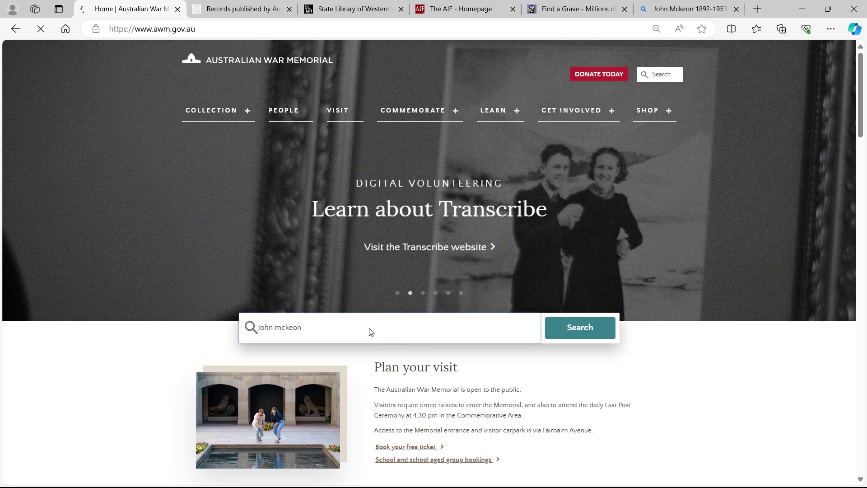
pyautogui.press('Return')
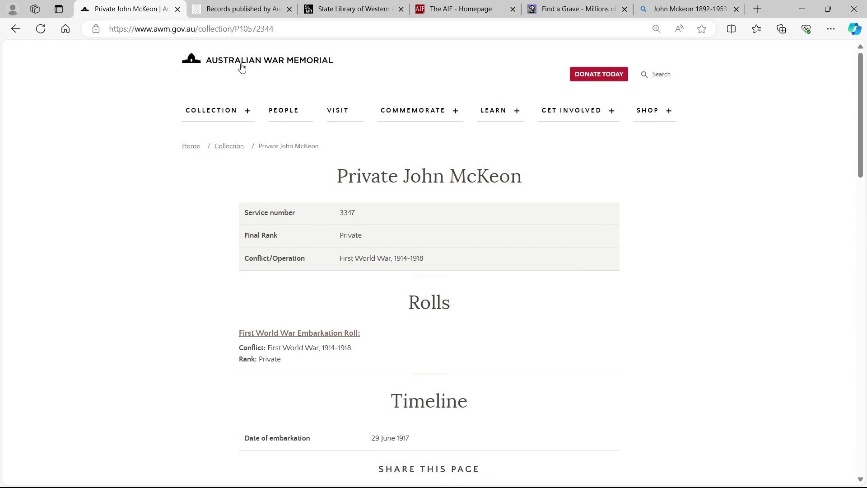
pyautogui.scroll(-1, 411, 233)
pyautogui.click(177, 9)
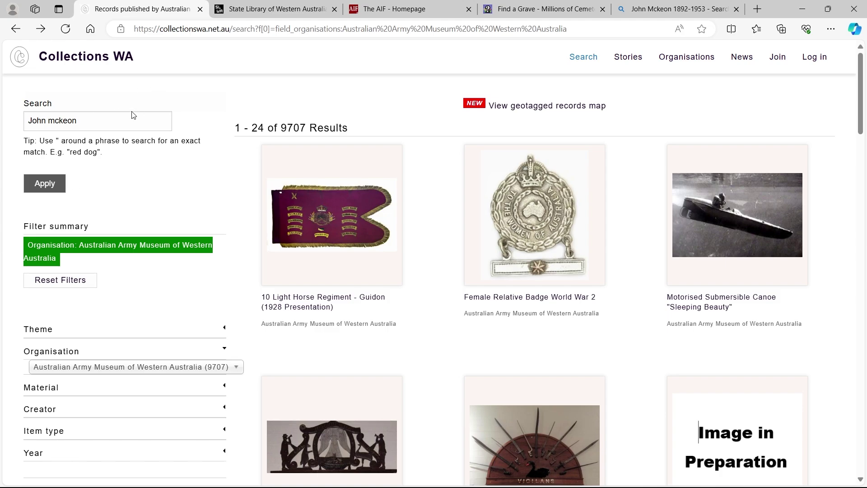
# Search the Australian Army Museum of Western Australia records on Collections WA for the soldier's name, browse the items and close the site
pyautogui.click(109, 116)
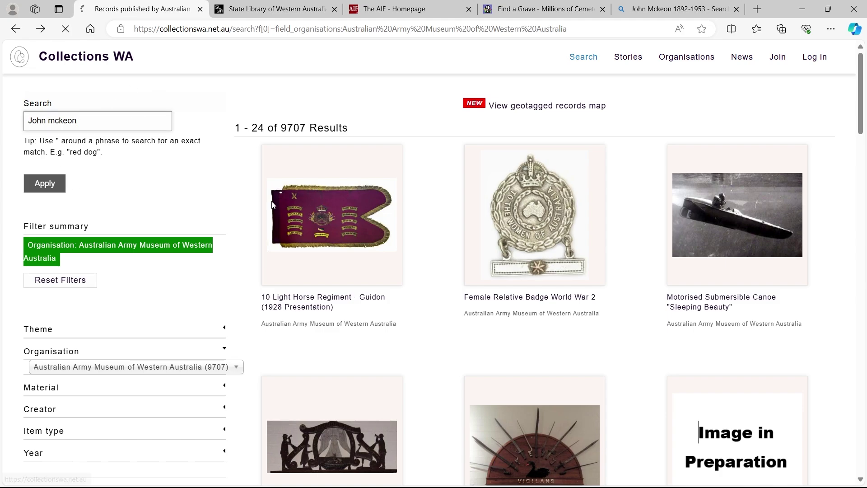
pyautogui.scroll(-3, 308, 250)
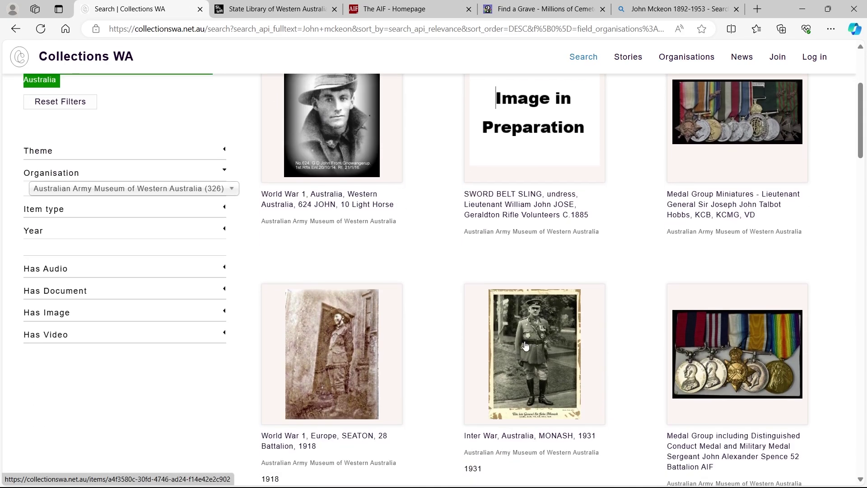
pyautogui.scroll(-6, 320, 119)
pyautogui.hotkey('ctrl', 'w')
# Search the State Library of Western Australia catalogue for the soldier's name, browse the results and close both library pages
pyautogui.scroll(2, 416, 203)
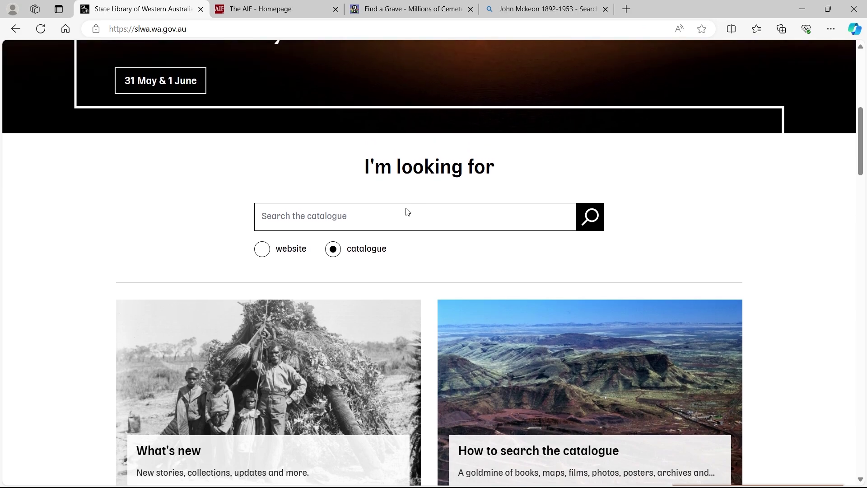
pyautogui.click(354, 211)
pyautogui.write('John Mckeon')
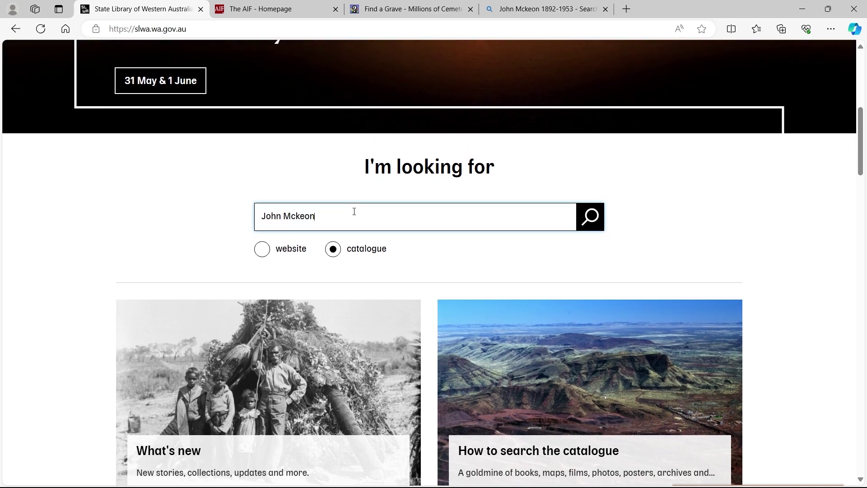
pyautogui.press('Return')
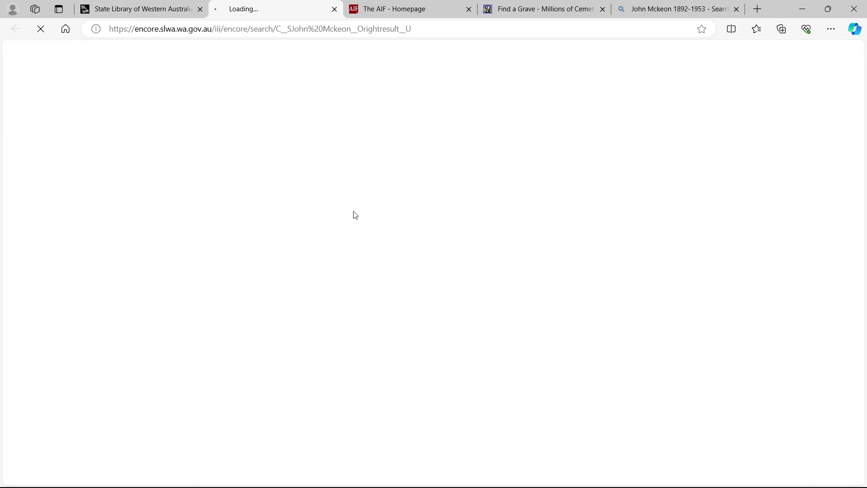
pyautogui.scroll(-2, 586, 283)
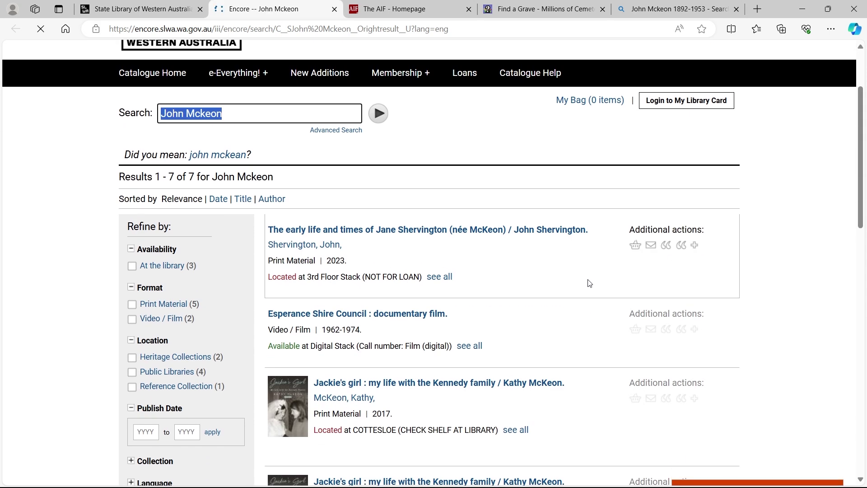
pyautogui.scroll(-5, 461, 244)
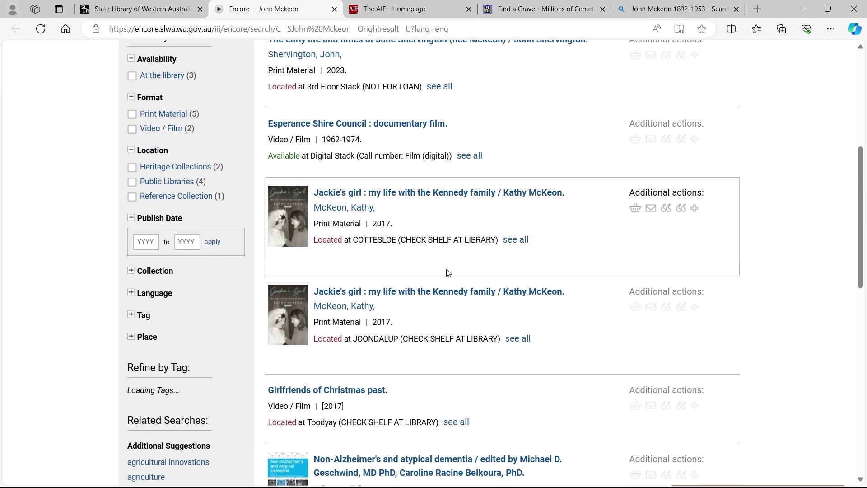
pyautogui.click(201, 9)
pyautogui.click(201, 9)
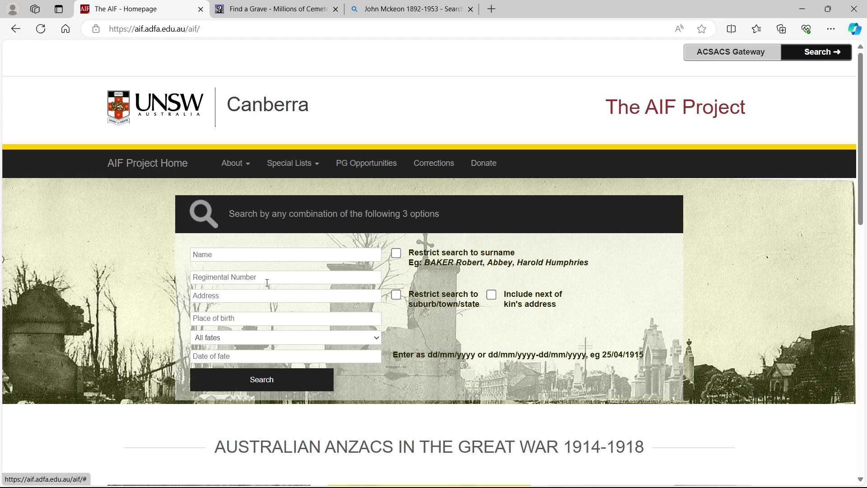
# Search the AIF Project for the soldier's name and open the record listed under the 44th Battalion, 8th Reinforcement
pyautogui.click(235, 254)
pyautogui.write('J')
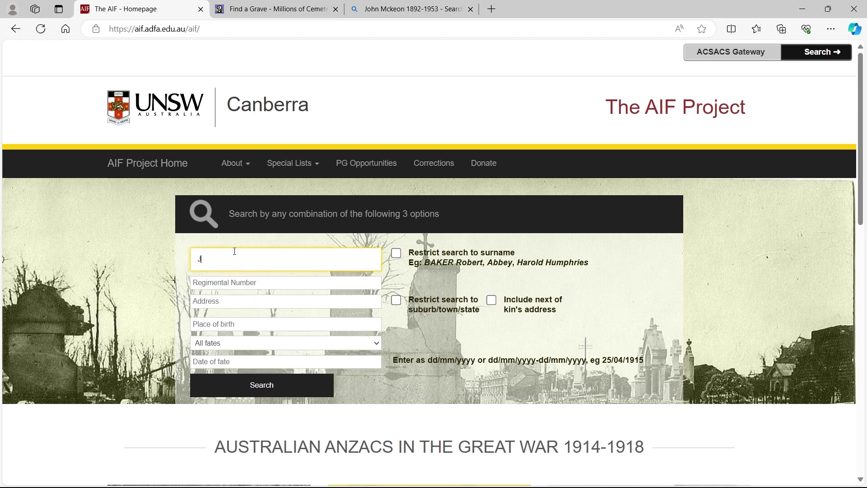
pyautogui.write('ohn Mckeon')
pyautogui.press('Return')
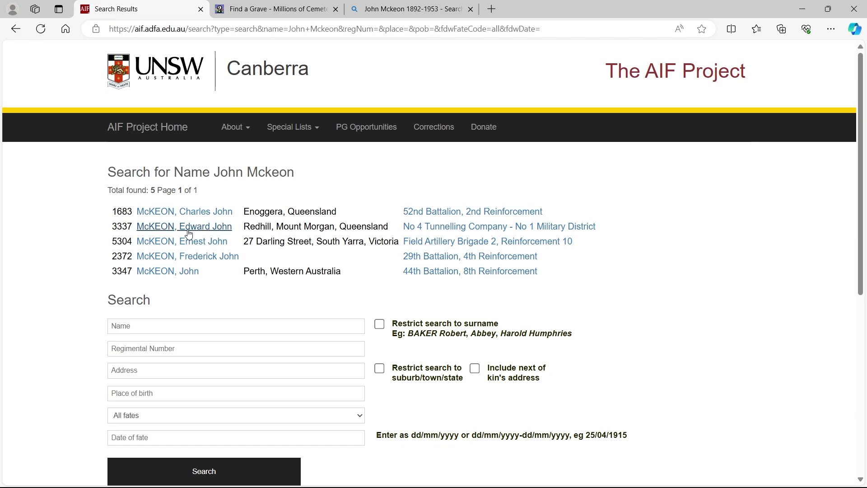
pyautogui.click(162, 272)
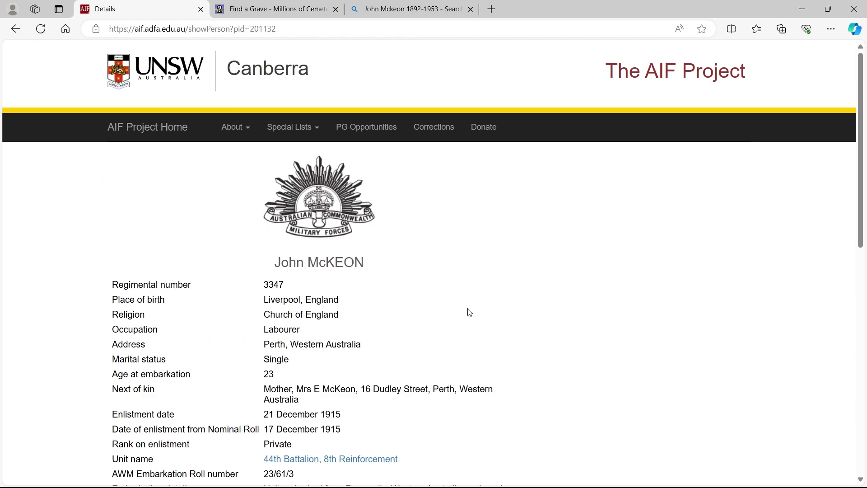
# Highlight the AIF Project record's details from regimental number to place of burial and close the site
pyautogui.scroll(-2, 470, 312)
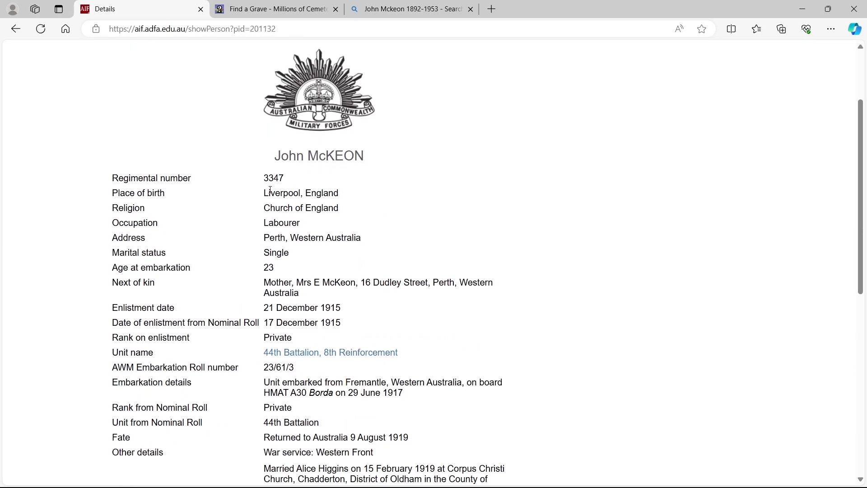
pyautogui.moveTo(266, 178); pyautogui.dragTo(503, 384)
pyautogui.scroll(-3, 457, 307)
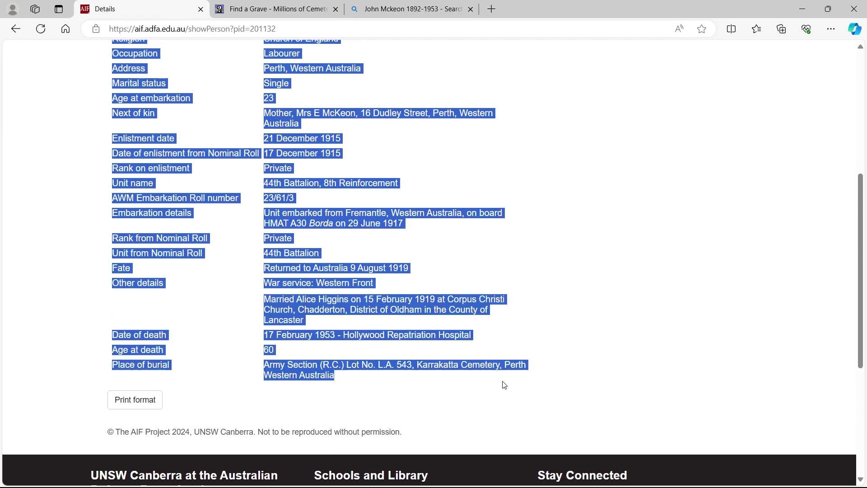
pyautogui.hotkey('ctrl', 'w')
# Search Find a Grave for the soldier's first and last name, browse the matching memorials and close the site
pyautogui.scroll(5, 392, 338)
pyautogui.click(283, 158)
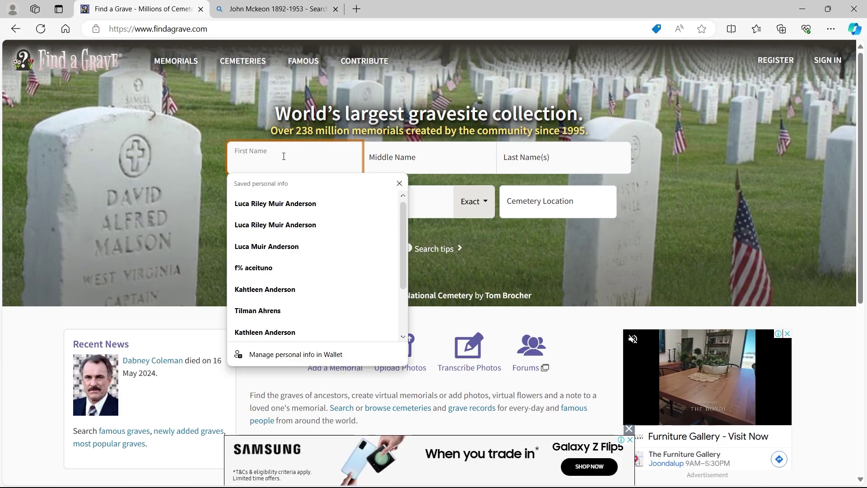
pyautogui.write('John')
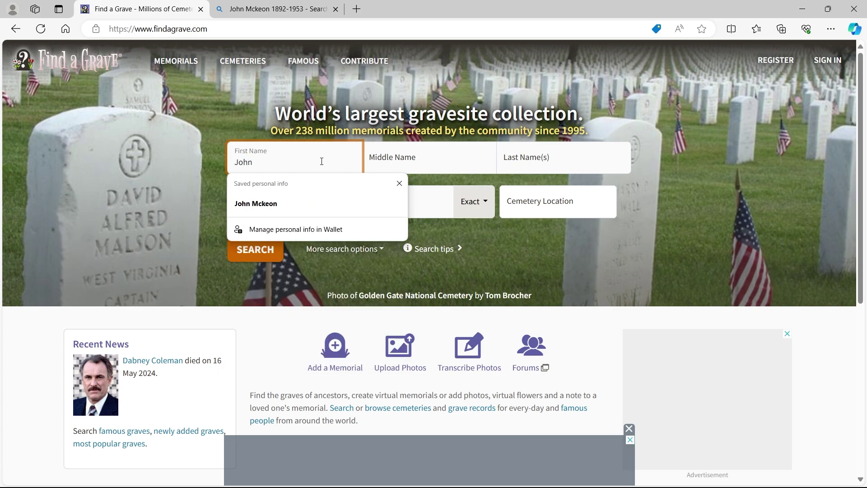
pyautogui.click(527, 155)
pyautogui.write('Mckeon')
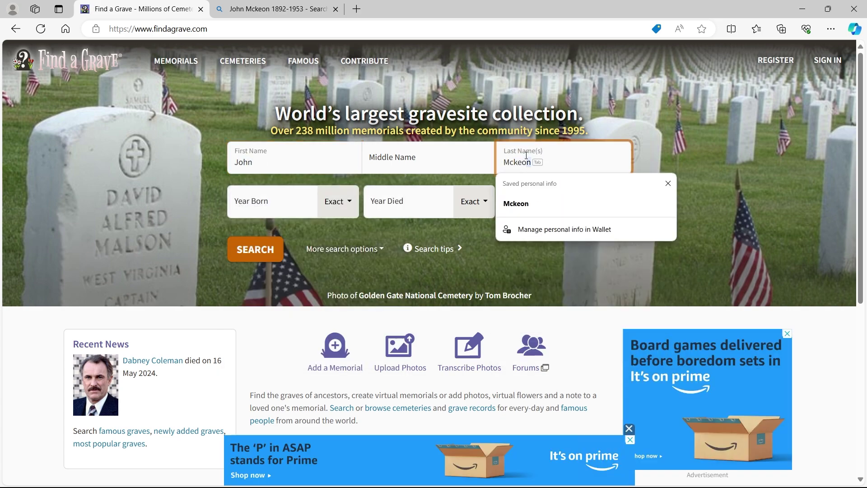
pyautogui.press('Return')
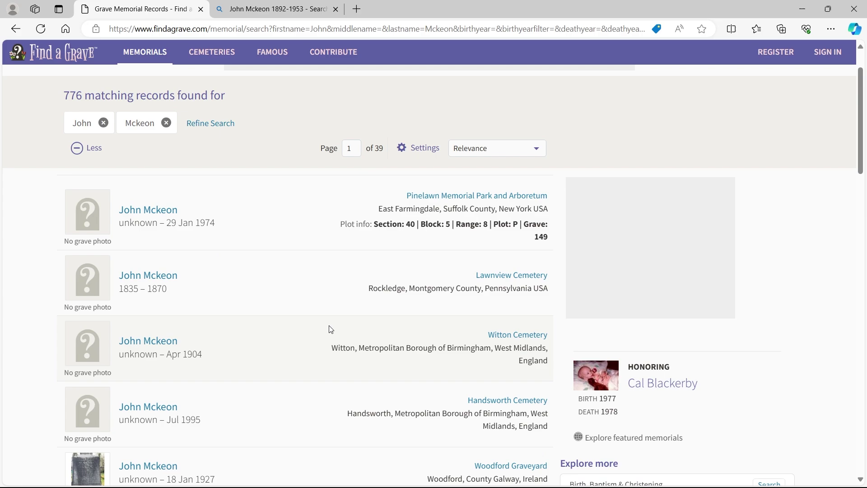
pyautogui.scroll(-4, 295, 273)
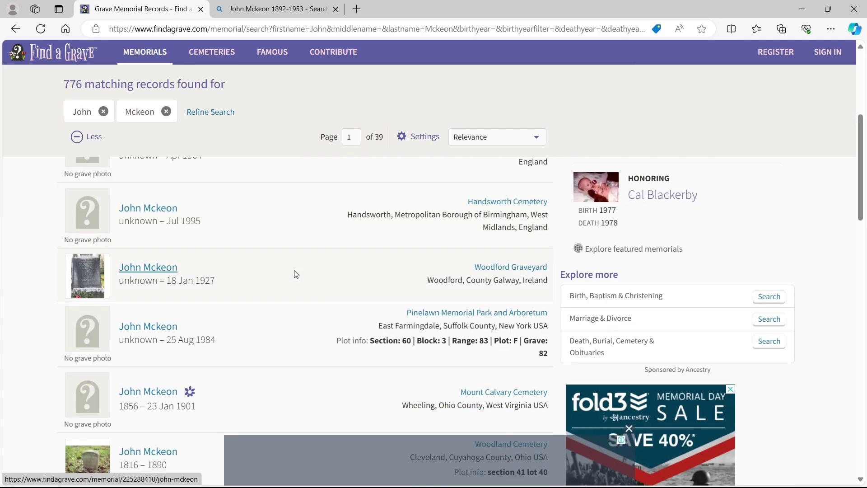
pyautogui.scroll(-3, 294, 273)
pyautogui.hotkey('ctrl', 'w')
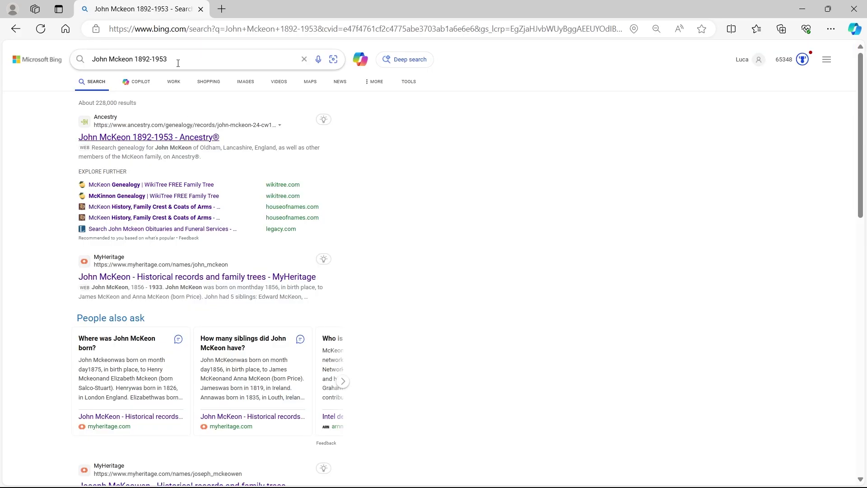
# Highlight the soldier's name and the year range in the Bing search query, leaving the query unchanged
pyautogui.moveTo(131, 60); pyautogui.dragTo(81, 60)
pyautogui.moveTo(203, 60); pyautogui.dragTo(140, 54)
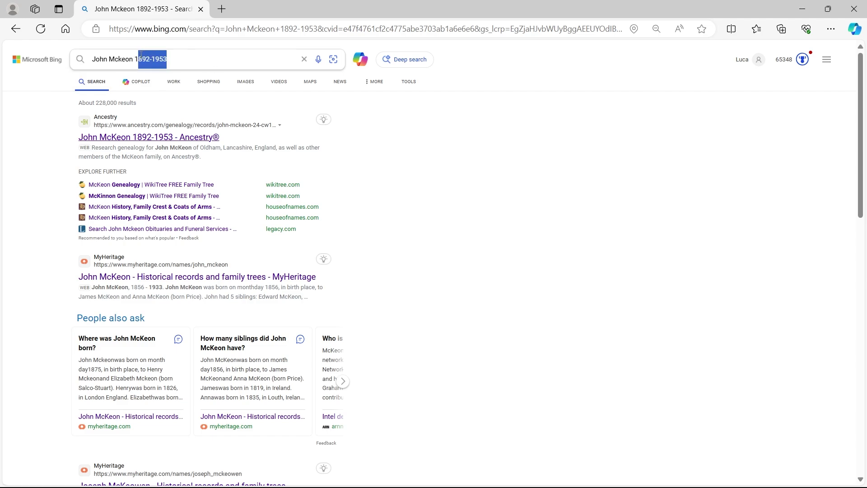
pyautogui.click(229, 60)
pyautogui.click(490, 283)
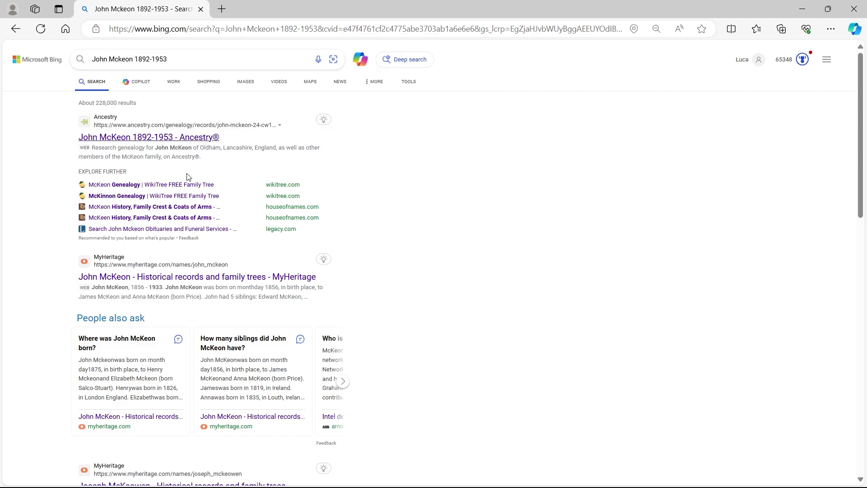
# Open the Ancestry and MyHeritage results in new tabs and review the family tree on the Ancestry page
pyautogui.rightClick(177, 140)
pyautogui.click(202, 147)
pyautogui.scroll(-1, 221, 276)
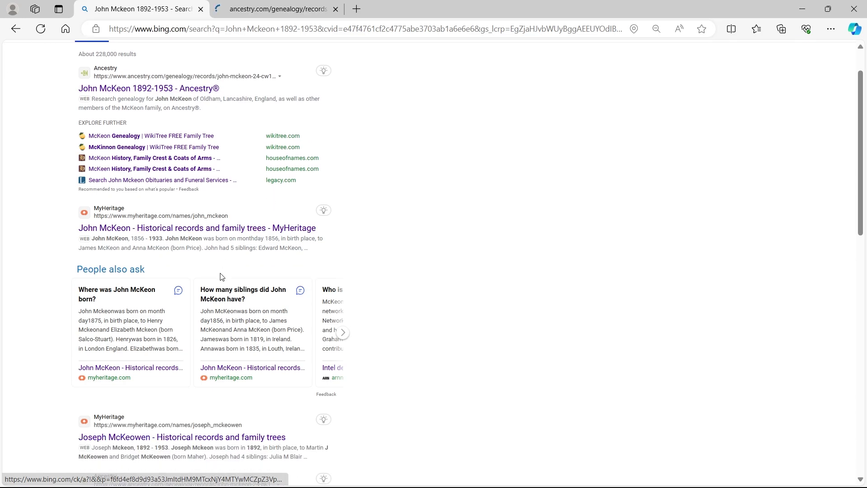
pyautogui.rightClick(166, 227)
pyautogui.click(208, 238)
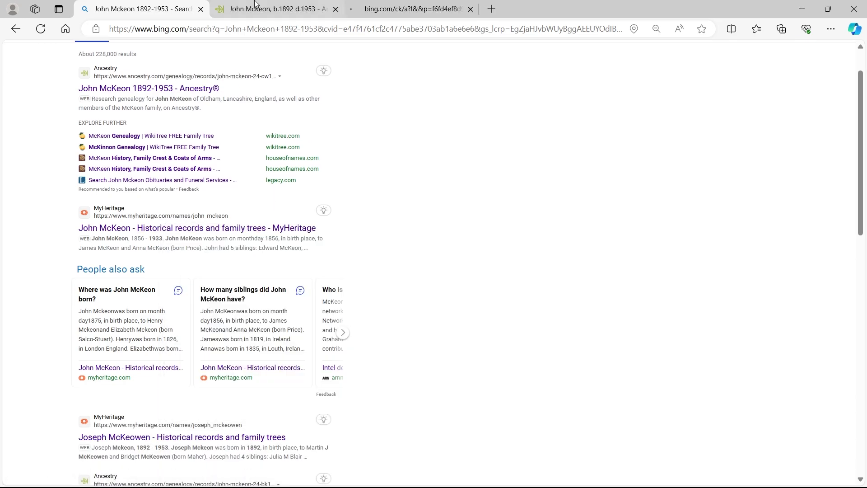
pyautogui.click(271, 9)
pyautogui.scroll(-2, 389, 236)
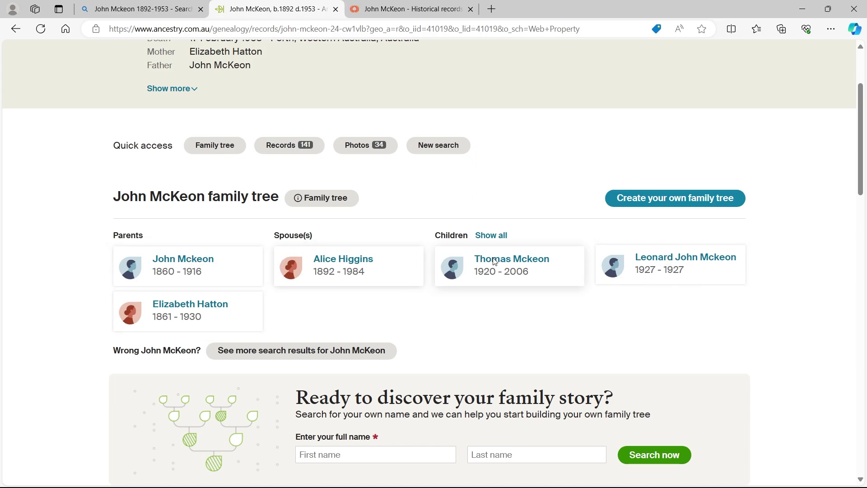
pyautogui.scroll(-5, 605, 300)
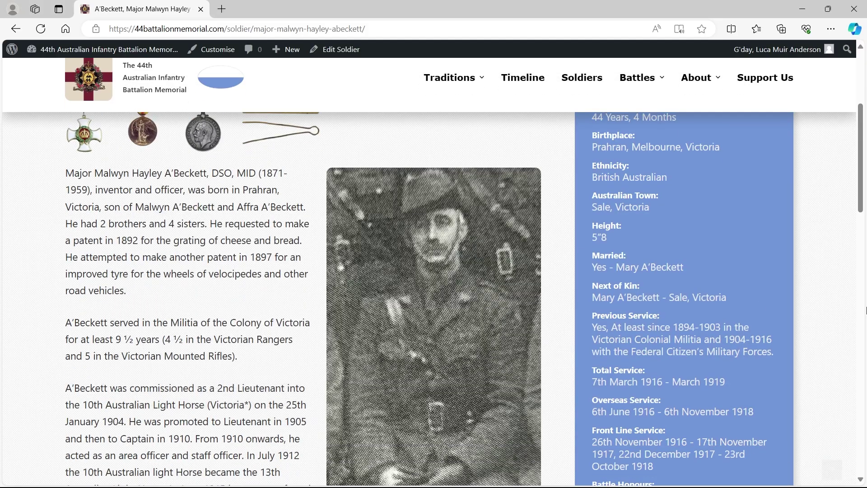
# Browse the major's profile on the 44th Battalion memorial site and return to the start of the biography
pyautogui.scroll(-5, 265, 323)
pyautogui.scroll(7, 273, 334)
pyautogui.scroll(3, 274, 335)
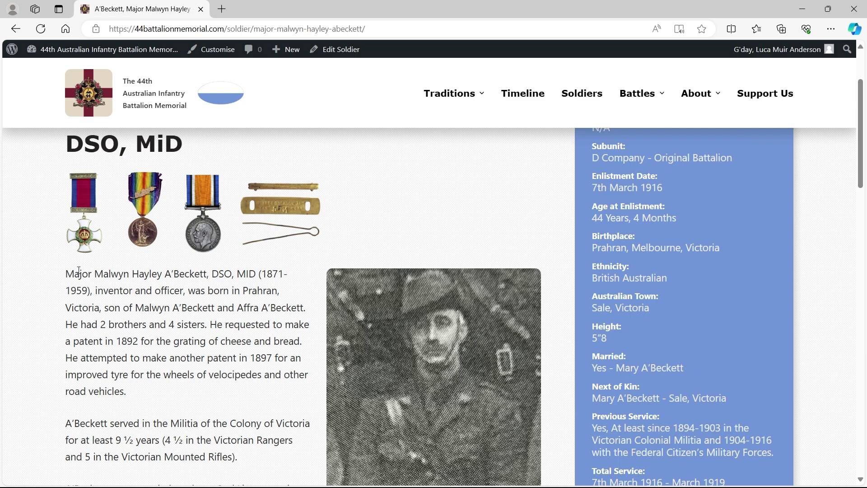
pyautogui.scroll(-1, 142, 287)
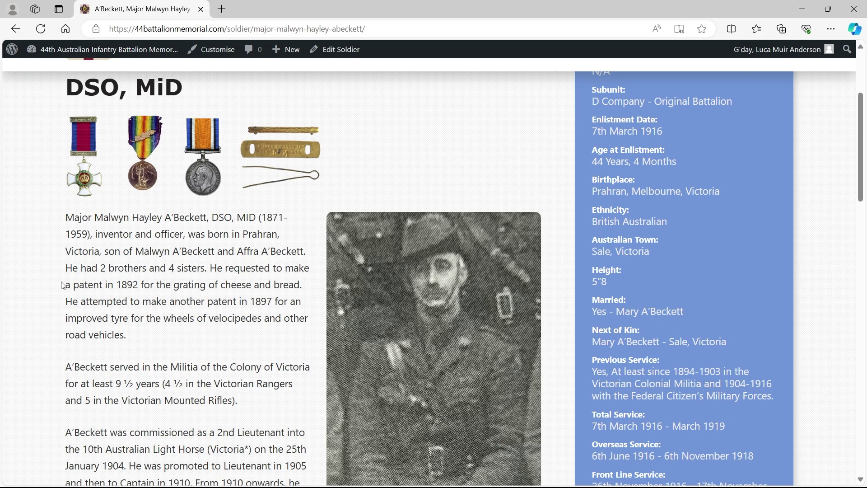
# Highlight the rank, occupations, birthplace, parents and siblings in the opening paragraph of the major's biography
pyautogui.moveTo(66, 217); pyautogui.dragTo(95, 218)
pyautogui.moveTo(212, 219); pyautogui.dragTo(183, 235)
pyautogui.click(105, 236)
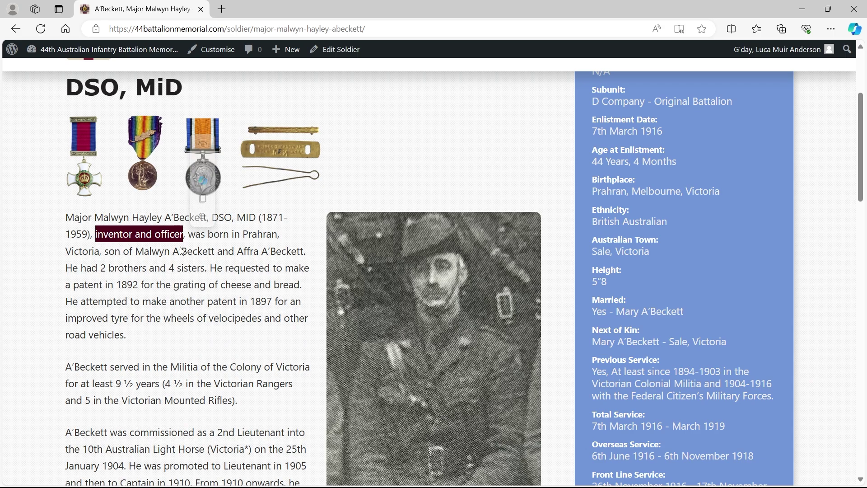
pyautogui.click(199, 251)
pyautogui.moveTo(189, 238); pyautogui.dragTo(279, 232)
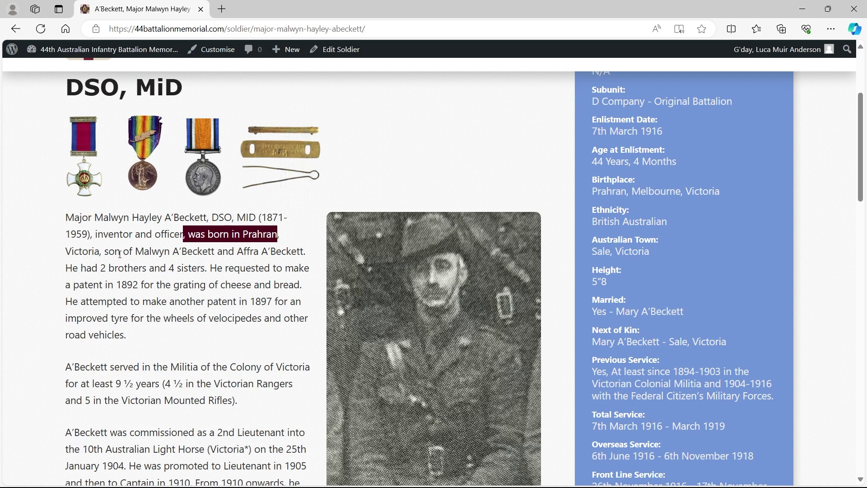
pyautogui.moveTo(107, 252); pyautogui.dragTo(261, 252)
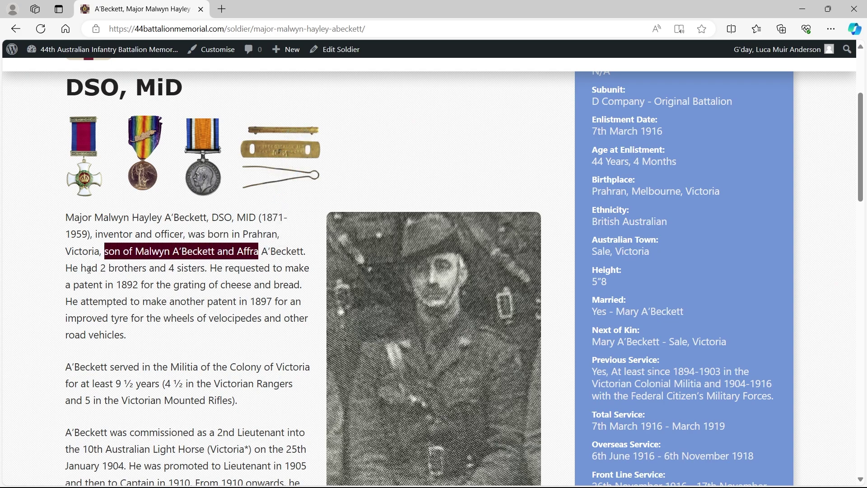
pyautogui.moveTo(72, 268); pyautogui.dragTo(66, 218)
pyautogui.click(201, 286)
# Highlight the 1892 and 1897 patent sentences in the major's biography and browse the rest of the profile
pyautogui.scroll(-3, 266, 198)
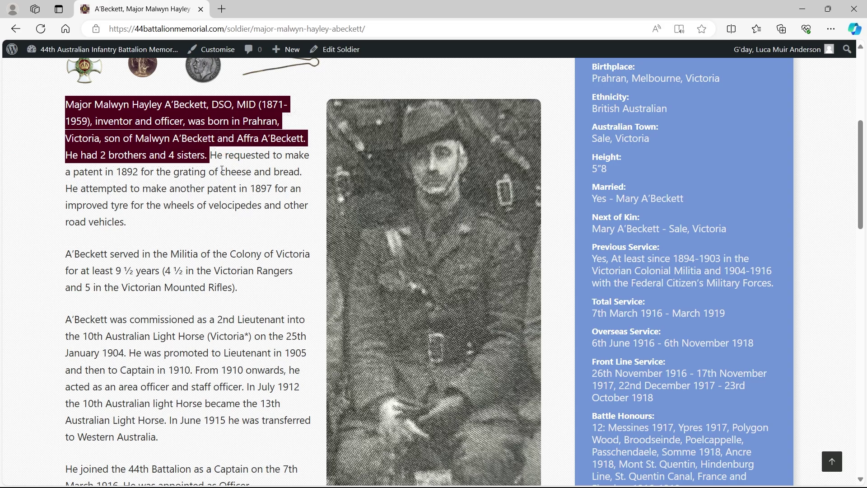
pyautogui.moveTo(211, 155); pyautogui.dragTo(303, 245)
pyautogui.scroll(-10, 302, 222)
pyautogui.scroll(-3, 302, 222)
pyautogui.scroll(12, 298, 220)
pyautogui.scroll(2, 288, 207)
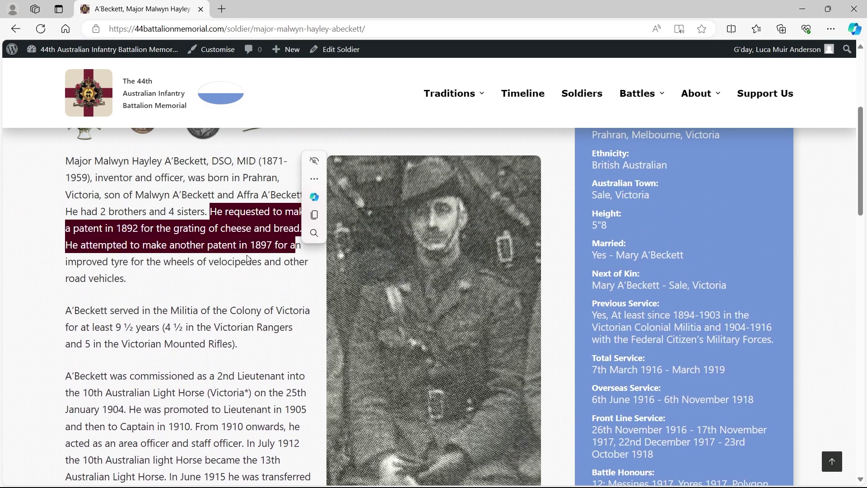
pyautogui.click(228, 258)
# Review the paragraphs on the major's militia, Light Horse and 44th Battalion service
pyautogui.scroll(-3, 229, 265)
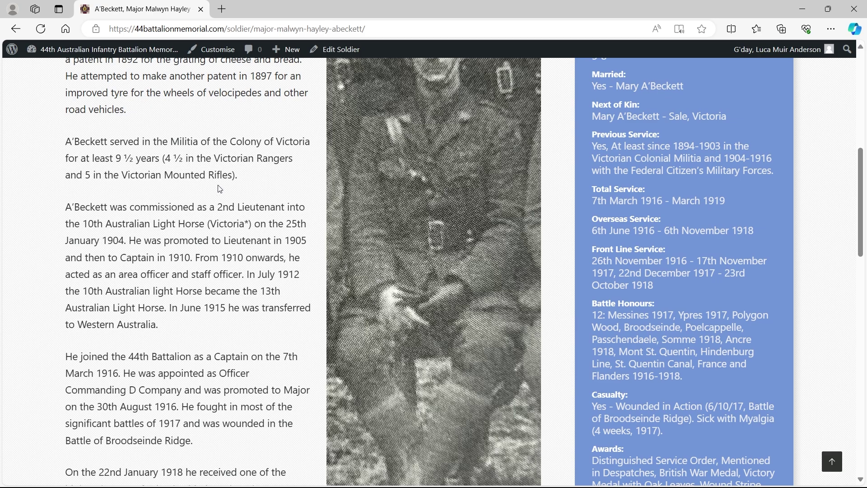
pyautogui.scroll(1, 220, 188)
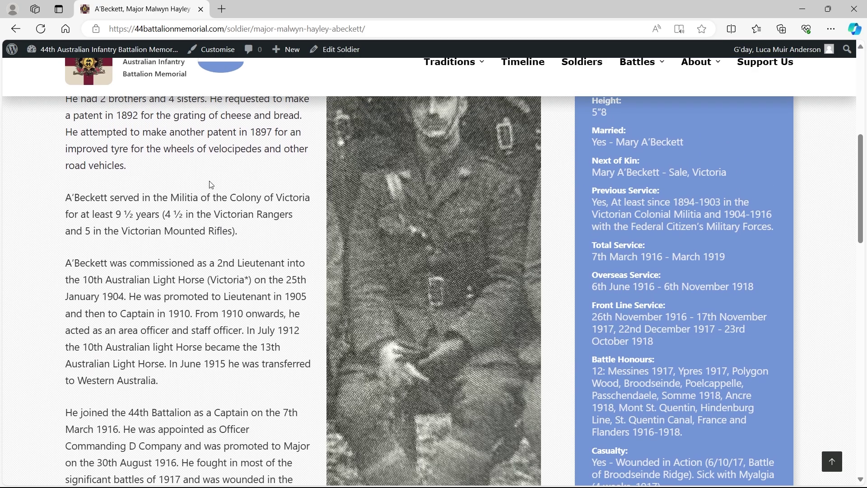
pyautogui.scroll(-3, 198, 268)
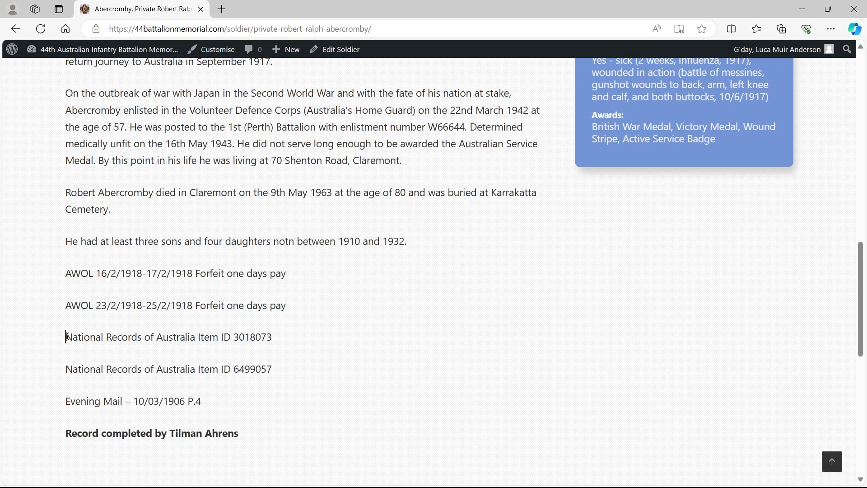
# Highlight the National Records item IDs and Evening Mail reference ending the private's biography, and return to the profile's start
pyautogui.moveTo(66, 337); pyautogui.dragTo(277, 343)
pyautogui.moveTo(59, 369); pyautogui.dragTo(286, 362)
pyautogui.moveTo(61, 401); pyautogui.dragTo(240, 394)
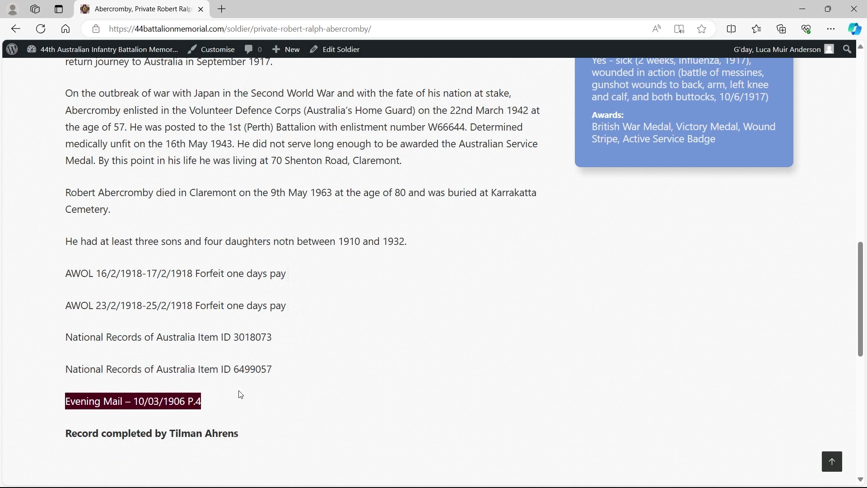
pyautogui.click(296, 420)
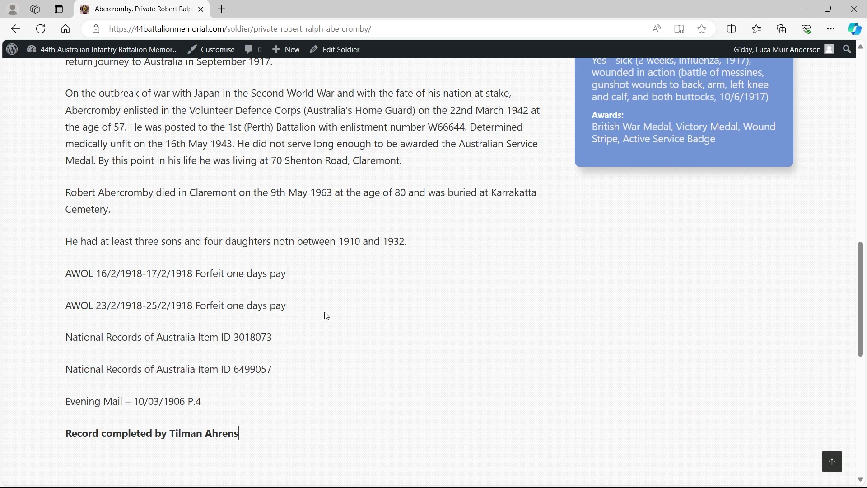
pyautogui.scroll(3, 382, 328)
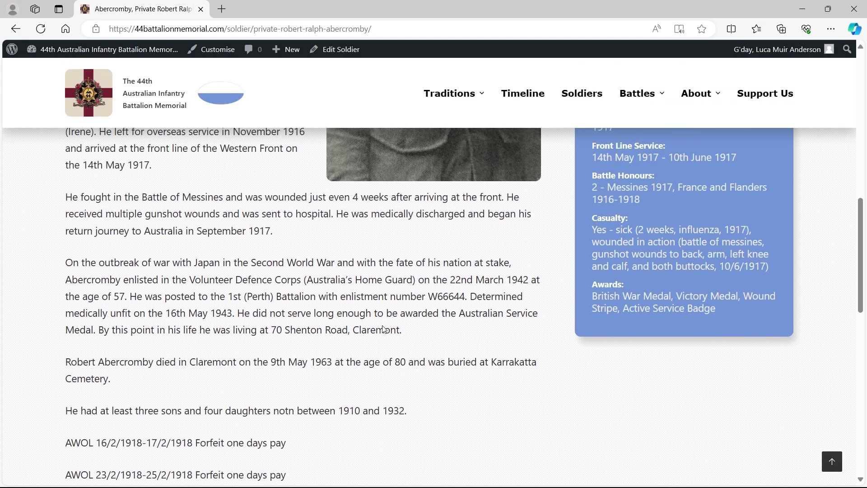
pyautogui.scroll(8, 382, 328)
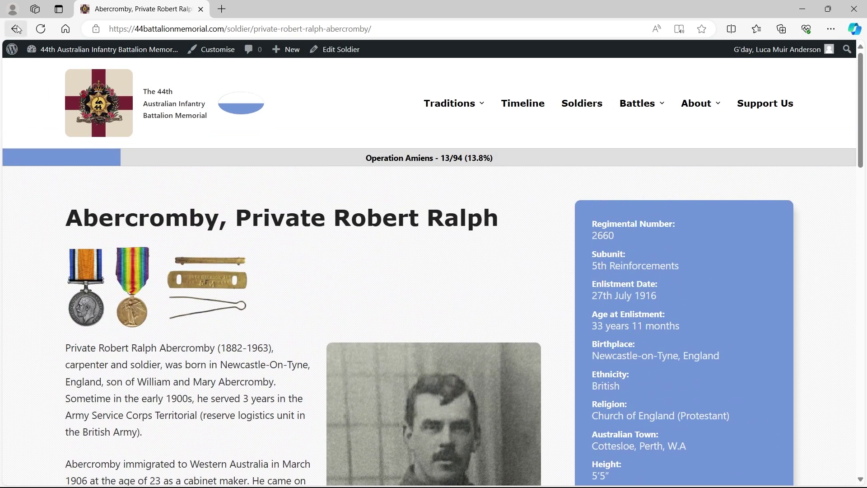